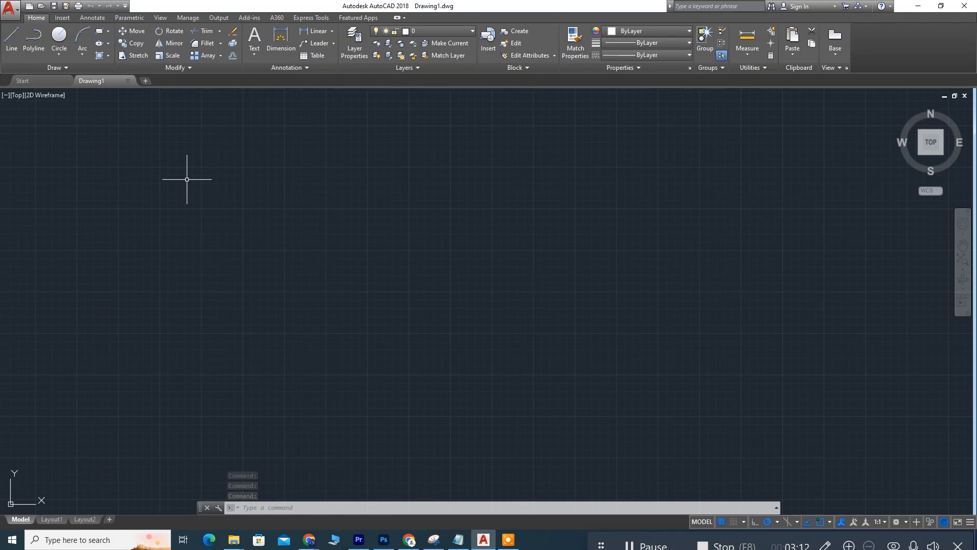
# Look at the Start page and its file options, and return to Drawing1
pyautogui.click(53, 81)
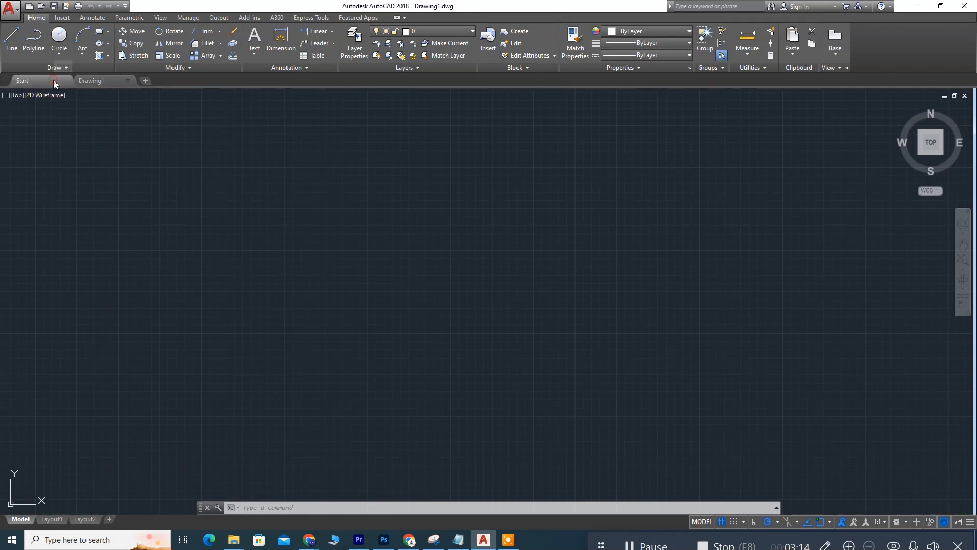
pyautogui.rightClick(54, 81)
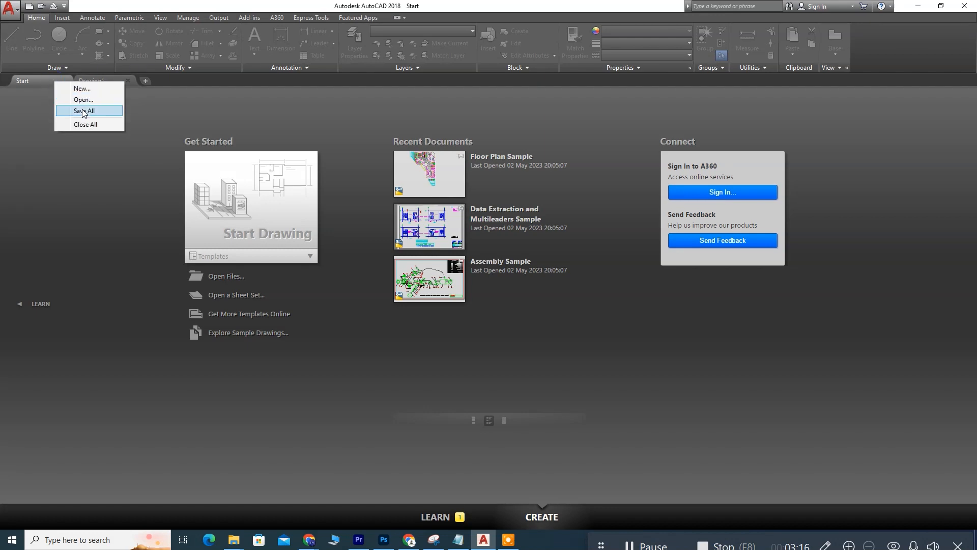
pyautogui.click(151, 99)
pyautogui.click(95, 80)
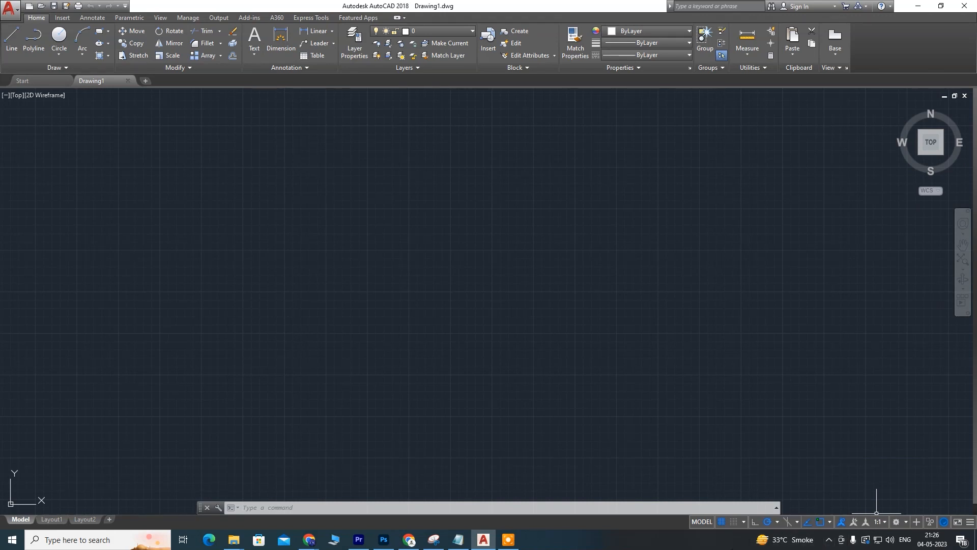
# Outline the ViewCube with a red rectangle using the screen annotation tools, and switch back to the normal pointer
pyautogui.click(510, 542)
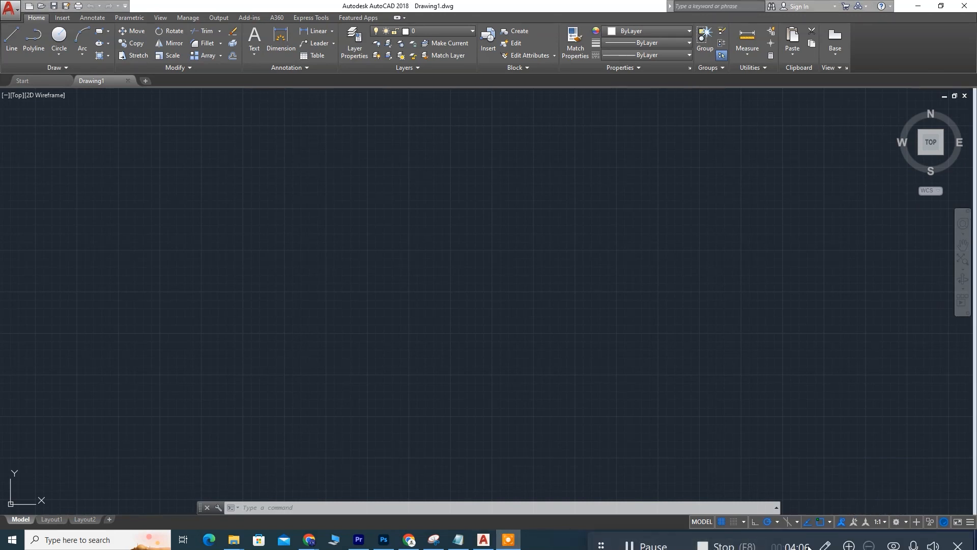
pyautogui.click(825, 546)
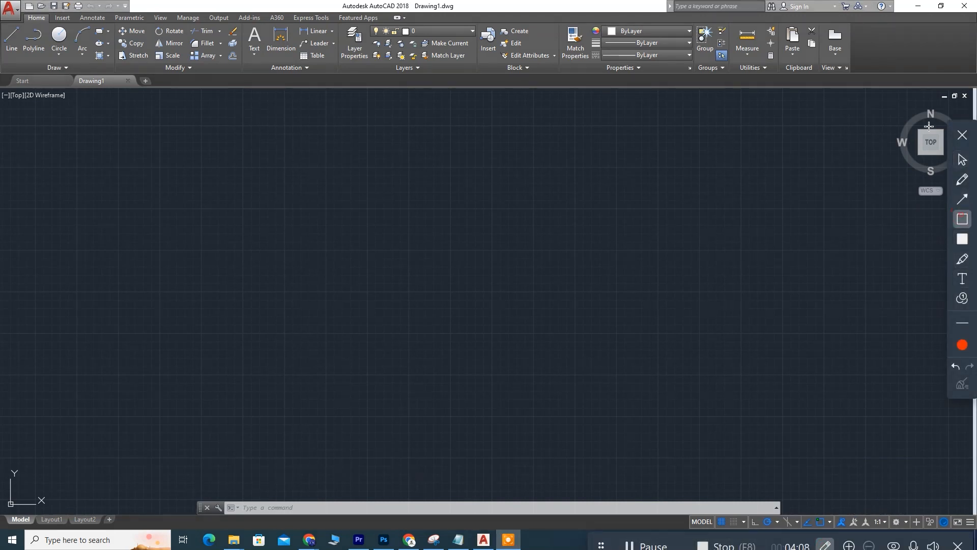
pyautogui.moveTo(968, 134)
pyautogui.mouseDown()
pyautogui.moveTo(3, 138)
pyautogui.moveTo(20, 140)
pyautogui.mouseUp()
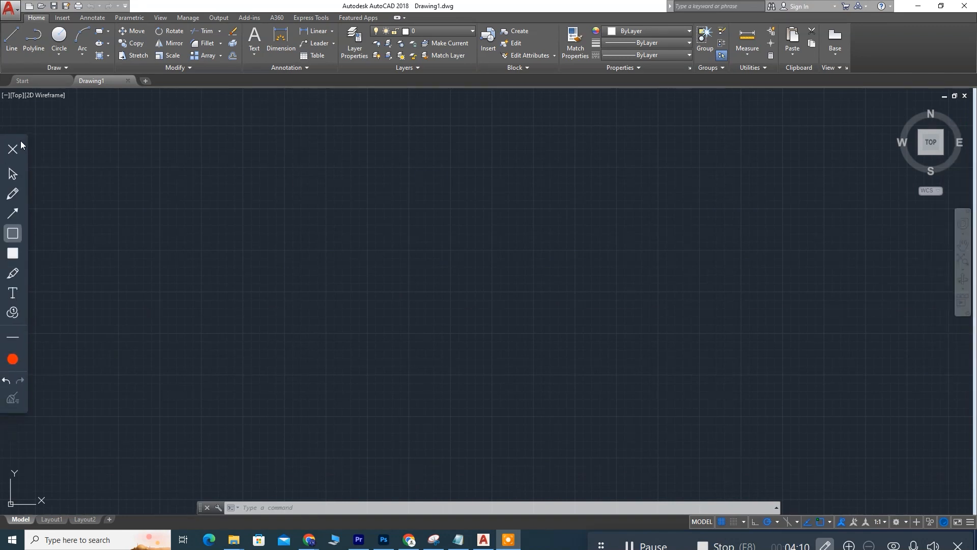
pyautogui.moveTo(861, 96); pyautogui.dragTo(974, 198)
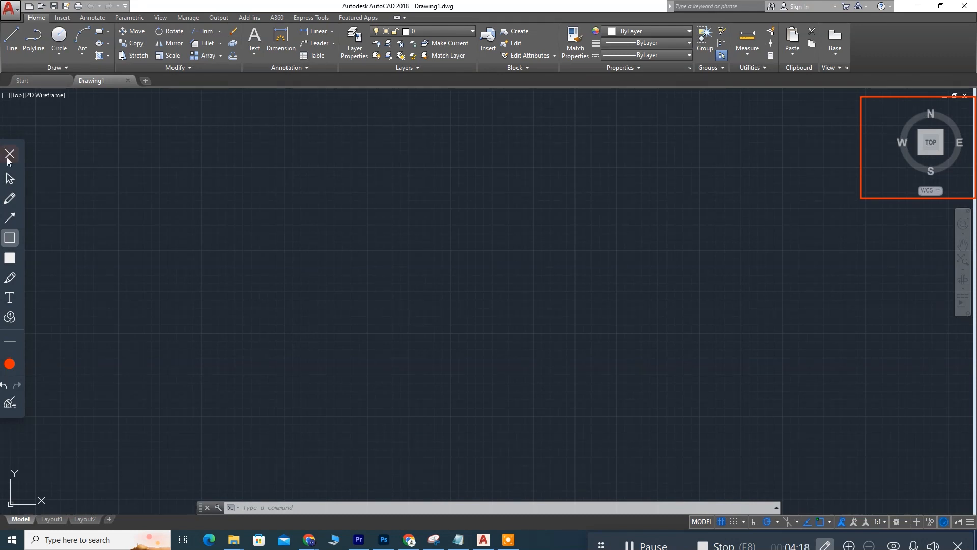
pyautogui.click(10, 178)
# View the drawing from the Left side with the ViewCube, and return to the Top view with north up
pyautogui.moveTo(930, 124)
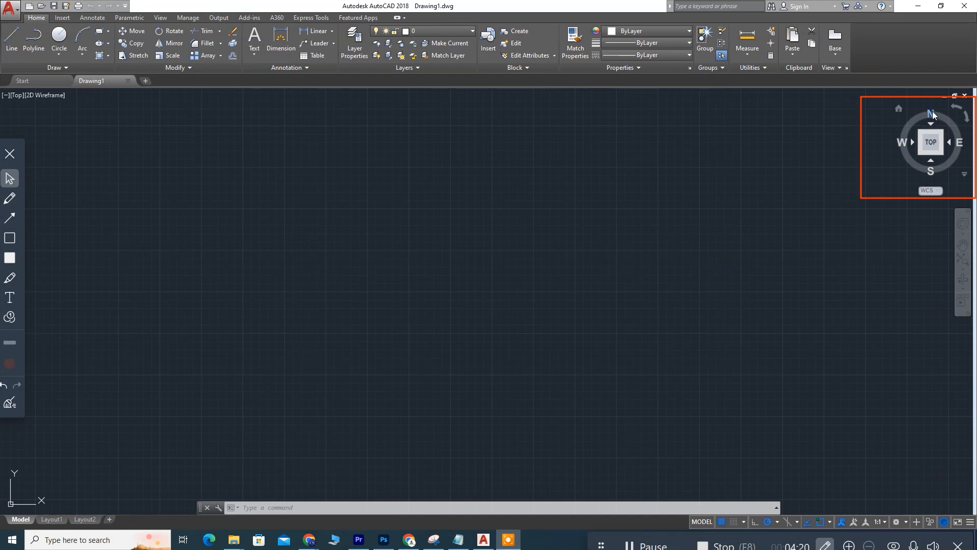
pyautogui.click(905, 145)
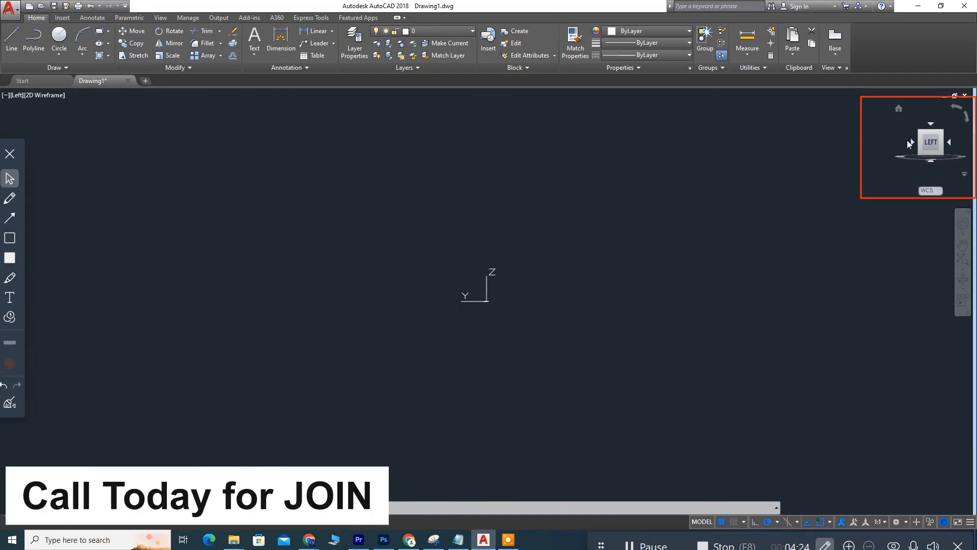
pyautogui.click(930, 125)
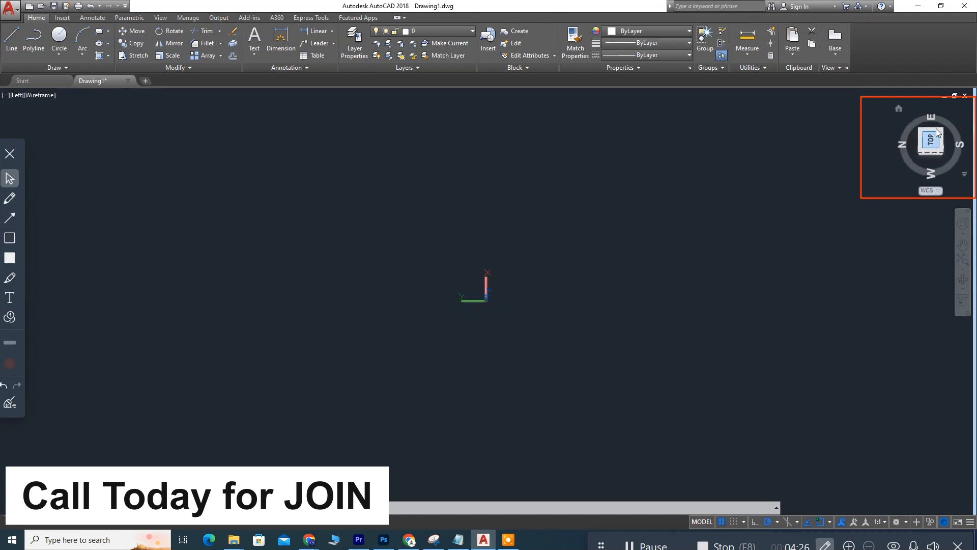
pyautogui.click(967, 127)
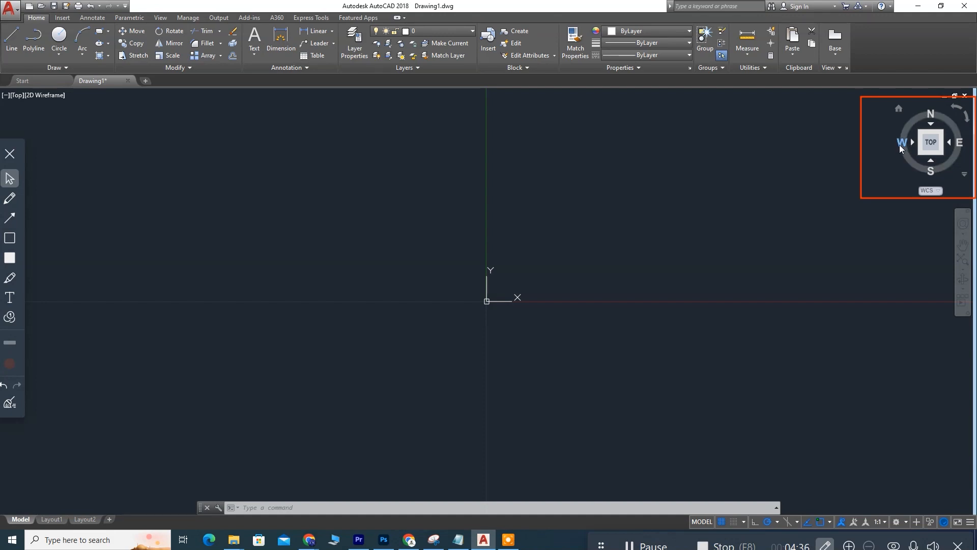
pyautogui.moveTo(488, 310); pyautogui.dragTo(486, 325, button='middle')
pyautogui.scroll(-8, 486, 325)
pyautogui.scroll(6, 453, 298)
pyautogui.scroll(-8, 503, 331)
pyautogui.moveTo(527, 355); pyautogui.dragTo(449, 272, button='middle')
pyautogui.scroll(5, 417, 280)
pyautogui.moveTo(394, 322); pyautogui.dragTo(408, 274, button='middle')
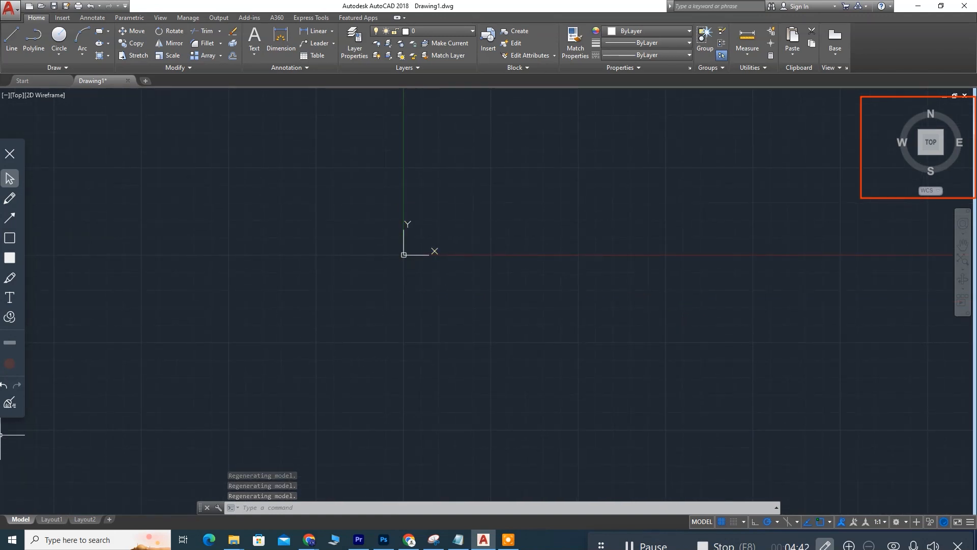
pyautogui.scroll(8, 408, 255)
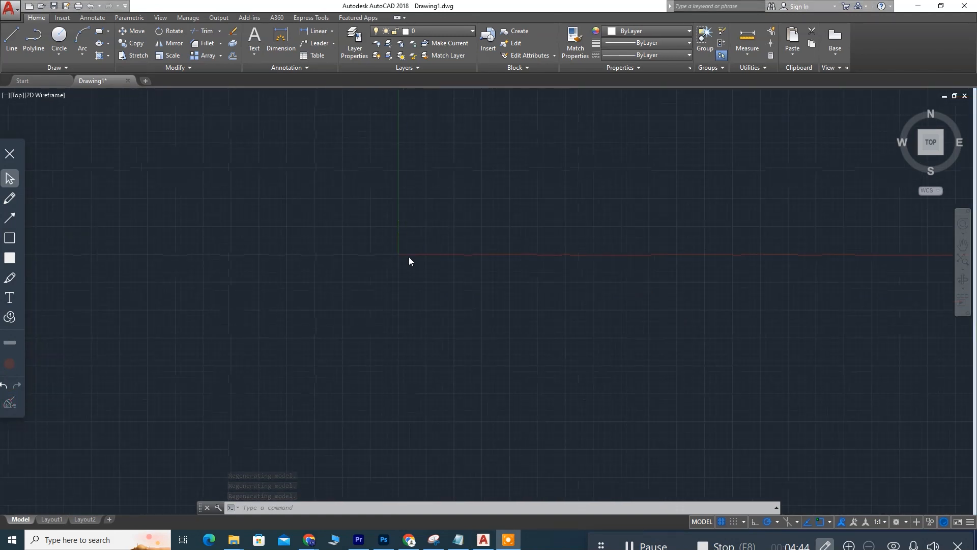
pyautogui.click(378, 254)
pyautogui.moveTo(385, 289); pyautogui.dragTo(466, 381, button='middle')
pyautogui.scroll(-10, 438, 319)
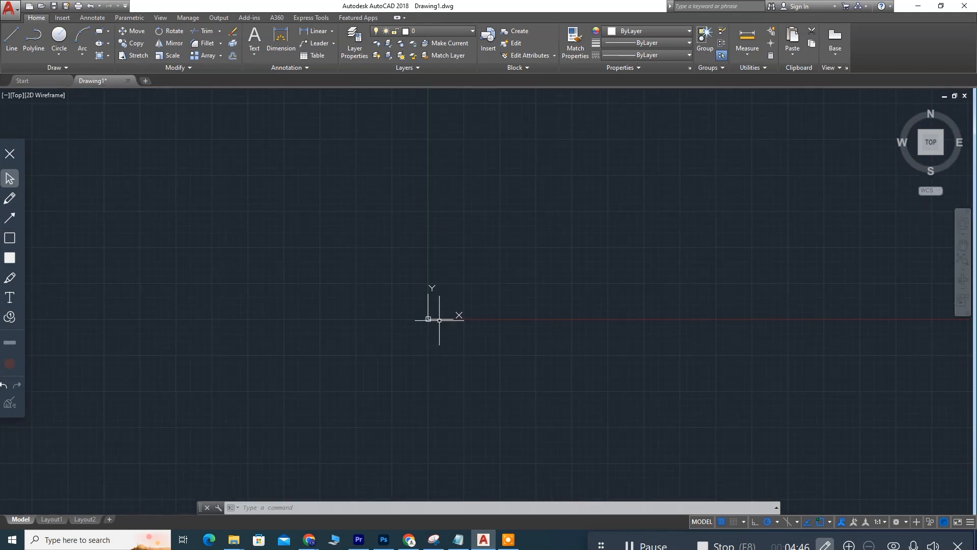
pyautogui.scroll(5, 459, 336)
pyautogui.moveTo(457, 341); pyautogui.dragTo(447, 314, button='middle')
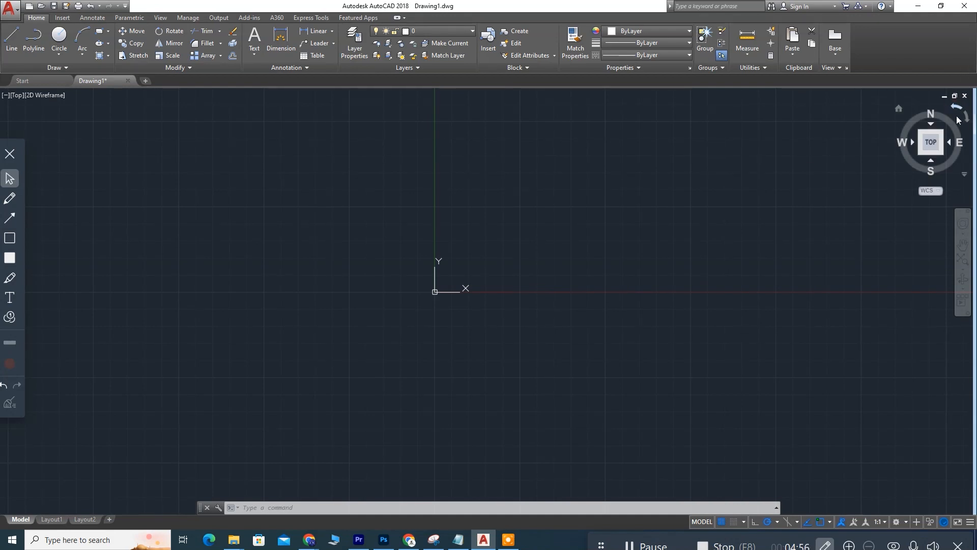
# Configure the ViewCube with on-screen position Top Right, automatic sizing off and size Small
pyautogui.click(965, 175)
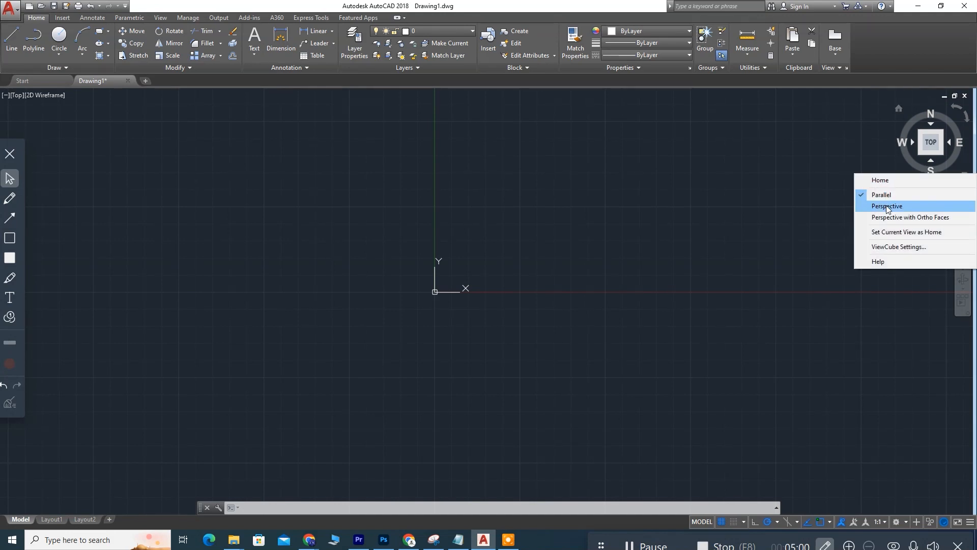
pyautogui.click(907, 248)
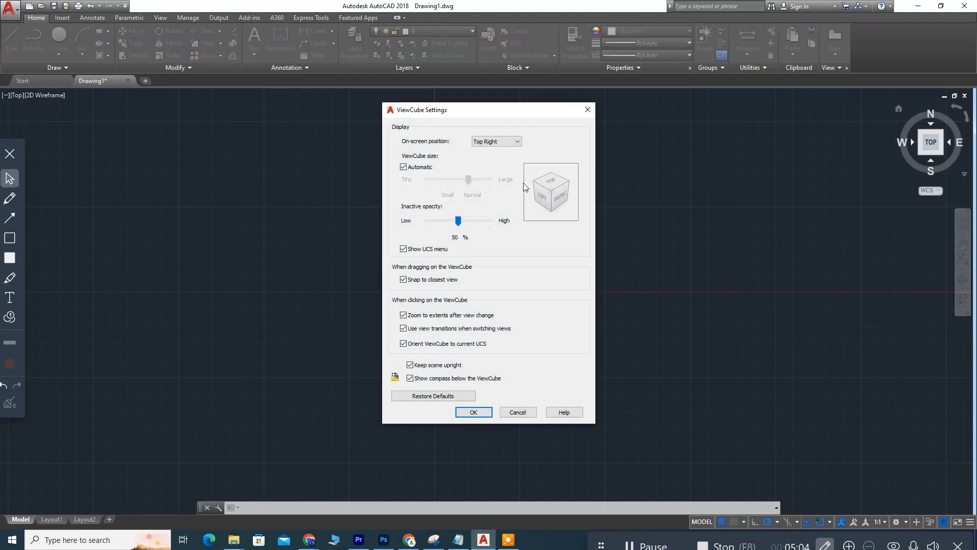
pyautogui.click(499, 143)
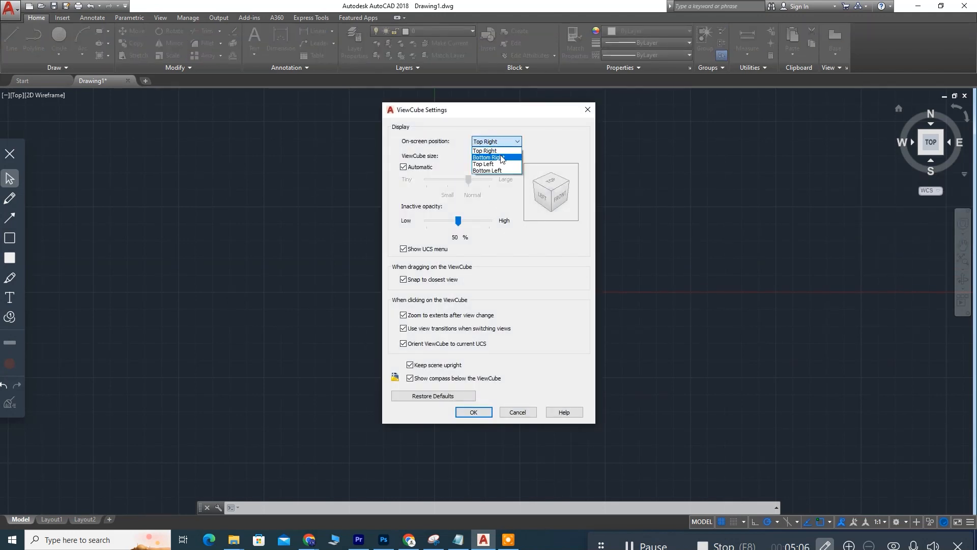
pyautogui.click(502, 157)
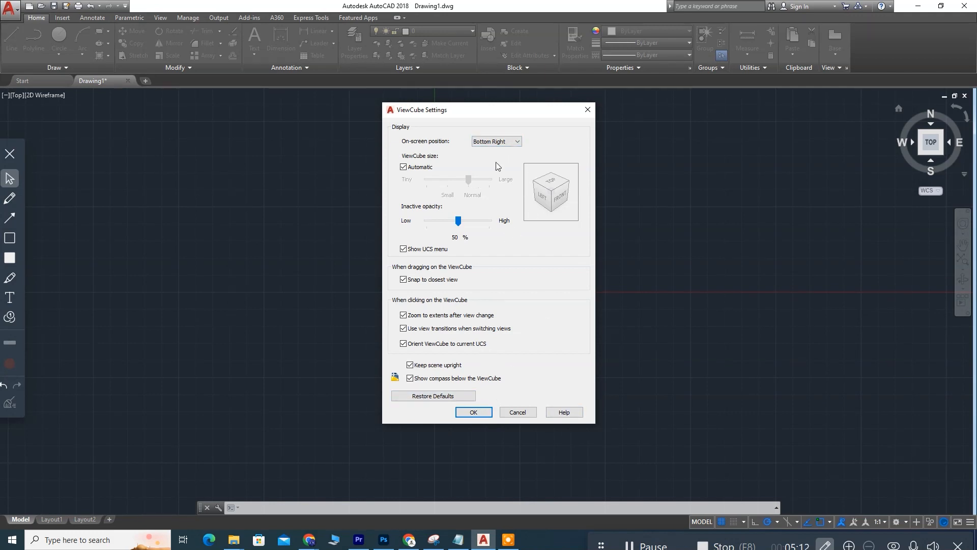
pyautogui.click(497, 142)
pyautogui.click(493, 149)
pyautogui.click(403, 167)
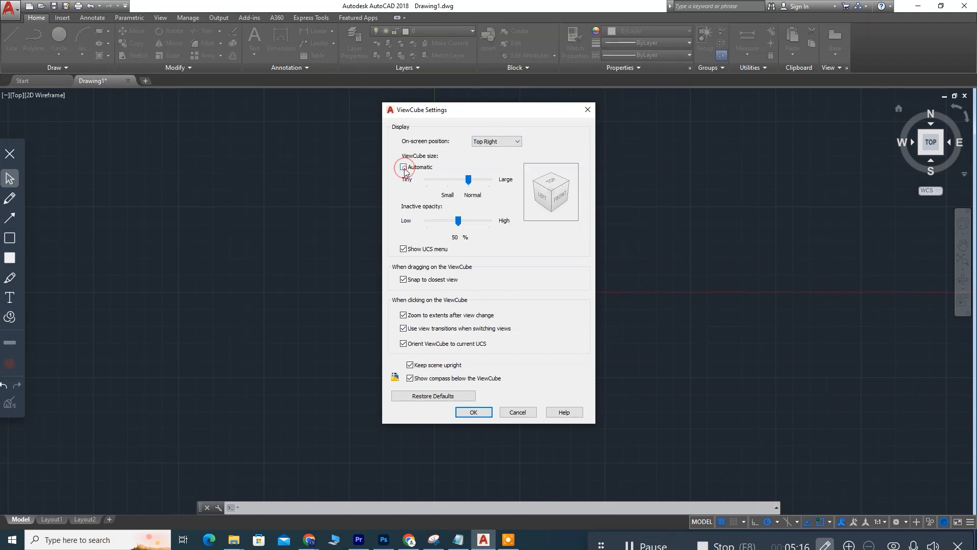
pyautogui.moveTo(466, 180); pyautogui.dragTo(454, 182)
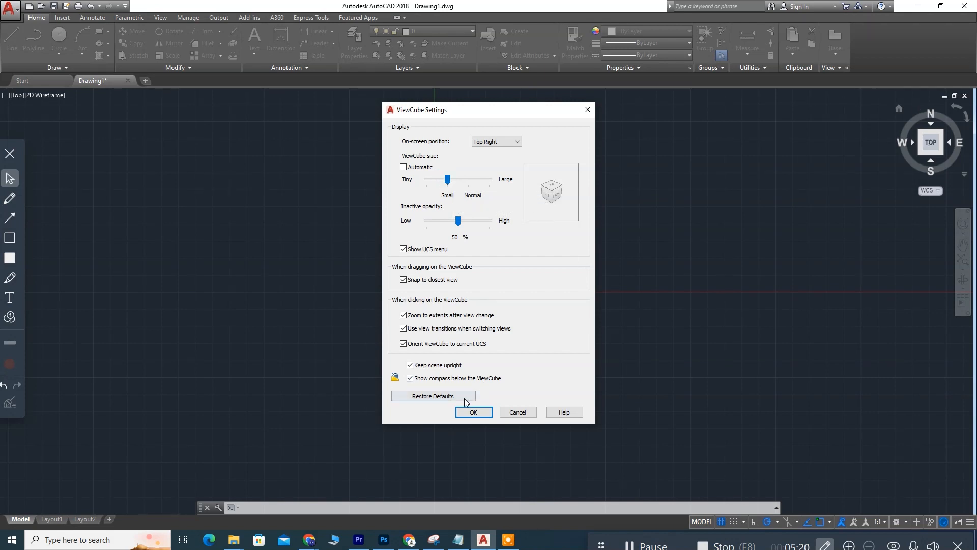
pyautogui.click(474, 413)
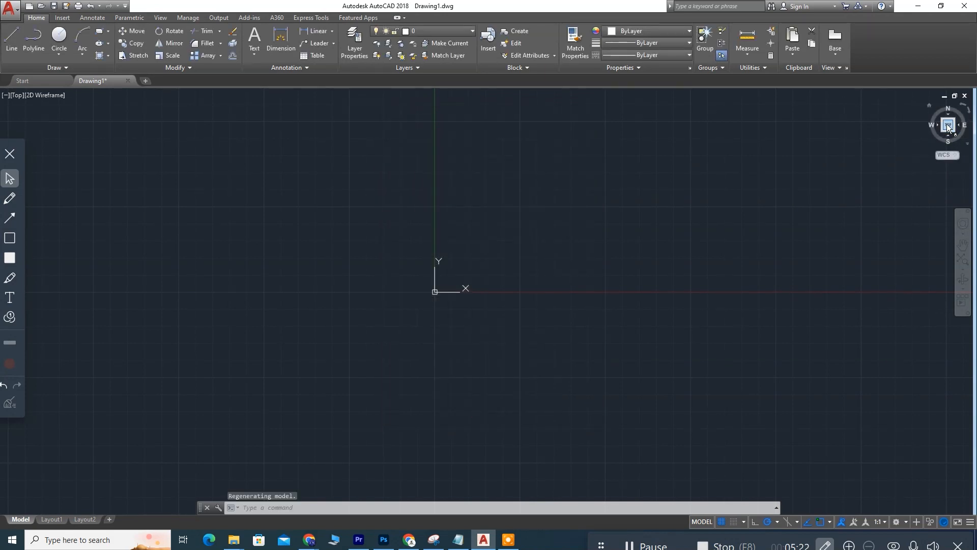
pyautogui.click(968, 144)
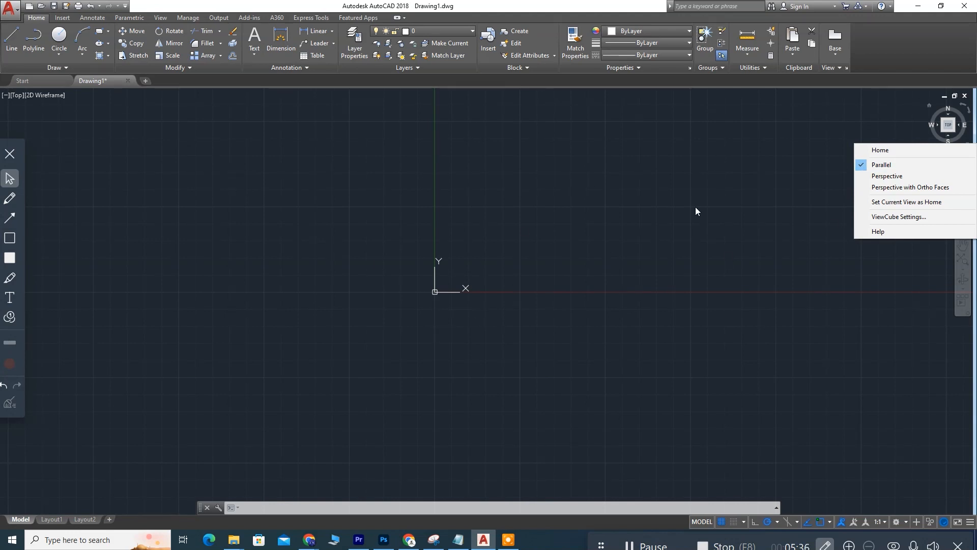
pyautogui.click(832, 155)
pyautogui.scroll(2, 417, 282)
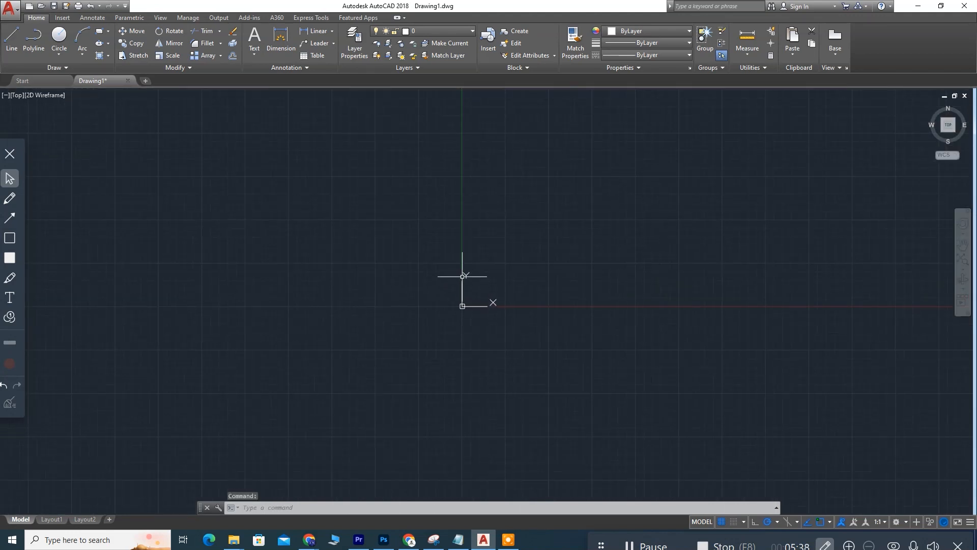
pyautogui.scroll(6, 458, 278)
pyautogui.scroll(-5, 363, 324)
pyautogui.scroll(4, 367, 325)
pyautogui.scroll(-4, 367, 325)
pyautogui.scroll(-1, 359, 347)
pyautogui.scroll(1, 353, 355)
pyautogui.scroll(-1, 353, 356)
pyautogui.moveTo(355, 343); pyautogui.dragTo(399, 307, button='middle')
pyautogui.scroll(2, 398, 321)
pyautogui.scroll(-4, 416, 276)
pyautogui.scroll(2, 413, 303)
pyautogui.moveTo(414, 303)
pyautogui.mouseDown(button='middle')
pyautogui.moveTo(408, 375)
pyautogui.moveTo(362, 336)
pyautogui.moveTo(489, 270)
pyautogui.moveTo(379, 330)
pyautogui.moveTo(399, 268)
pyautogui.moveTo(386, 281)
pyautogui.moveTo(456, 227)
pyautogui.moveTo(421, 249)
pyautogui.moveTo(423, 272)
pyautogui.mouseUp(button='middle')
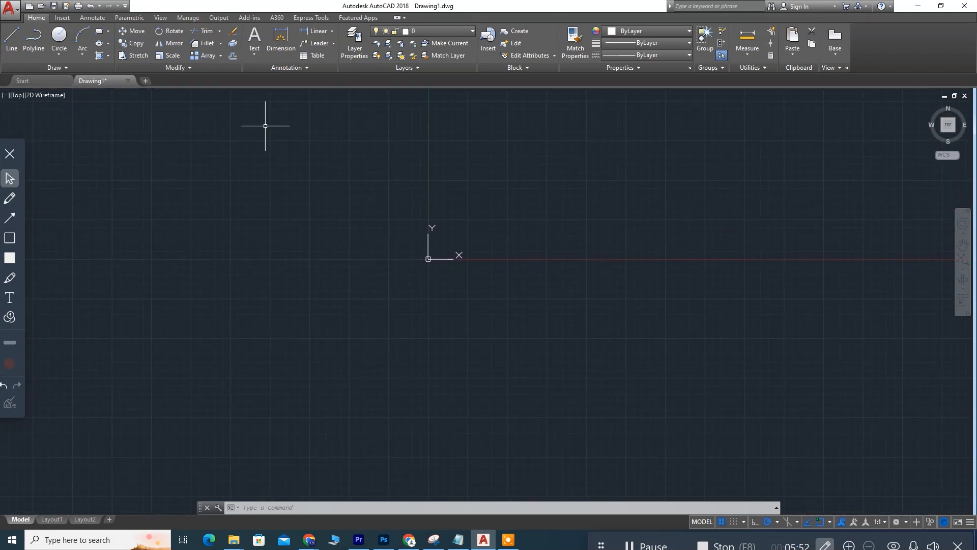
# Look over the account sign-in options and the help options
pyautogui.click(833, 9)
pyautogui.click(920, 34)
pyautogui.click(892, 6)
pyautogui.click(820, 123)
# Collapse and expand the help search box, enter "classic" as the search term, and clear it
pyautogui.click(670, 5)
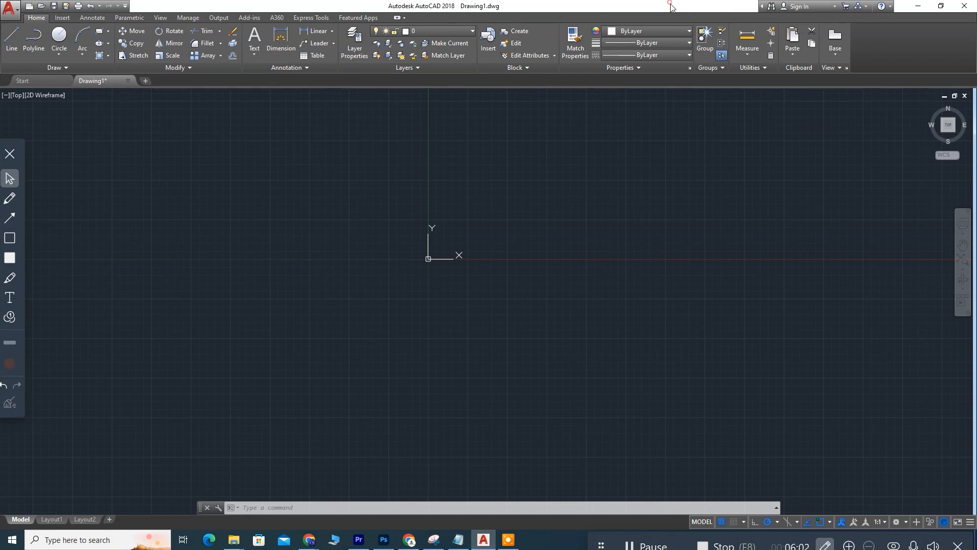
pyautogui.click(762, 6)
pyautogui.click(704, 6)
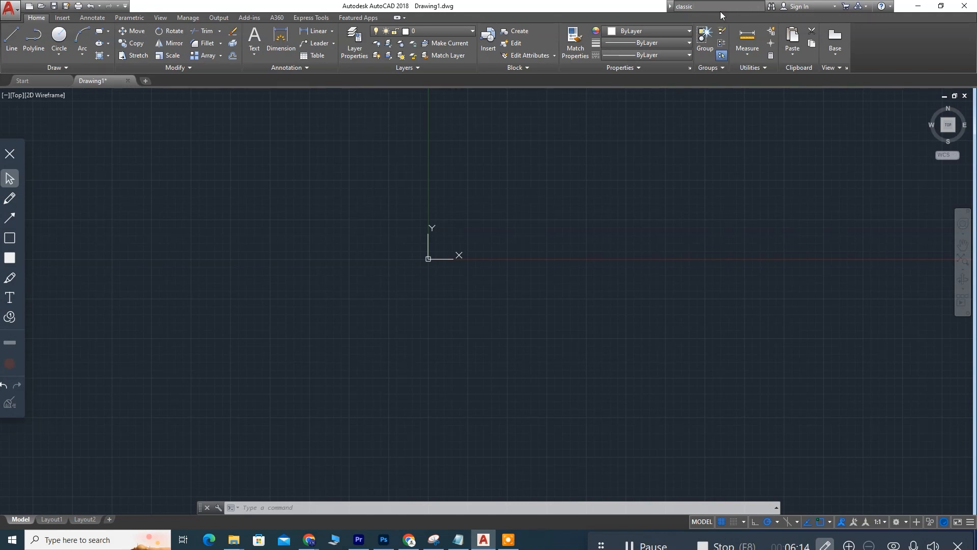
pyautogui.press('BackSpace')
# Look through the ribbon's command groups and the application's file commands and recent documents, closing the screen annotation tools
pyautogui.scroll(-4, 99, 25)
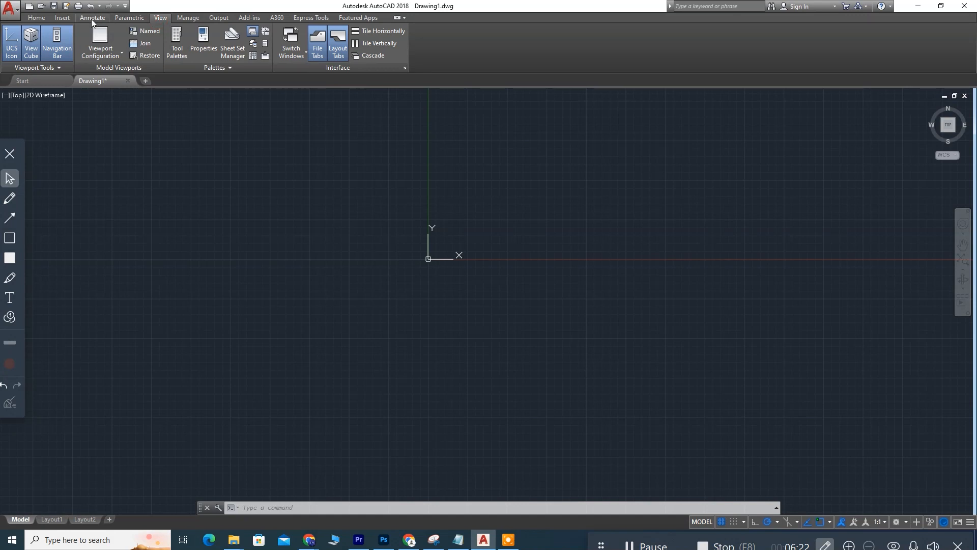
pyautogui.scroll(4, 92, 21)
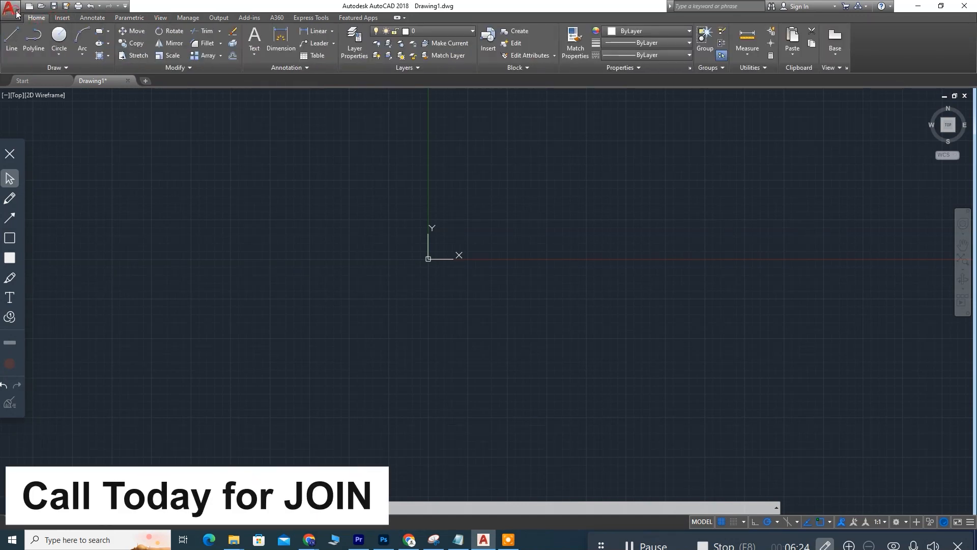
pyautogui.click(15, 9)
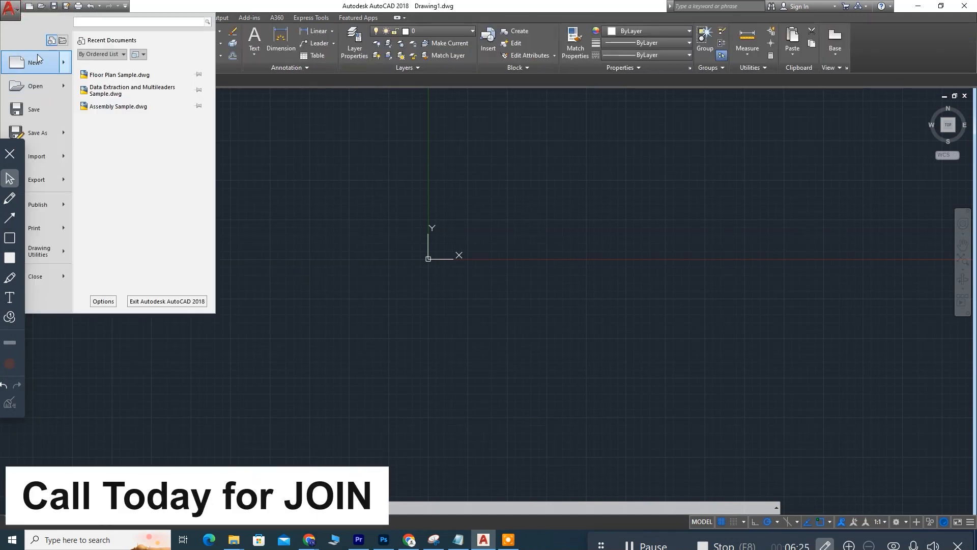
pyautogui.click(10, 155)
pyautogui.click(10, 9)
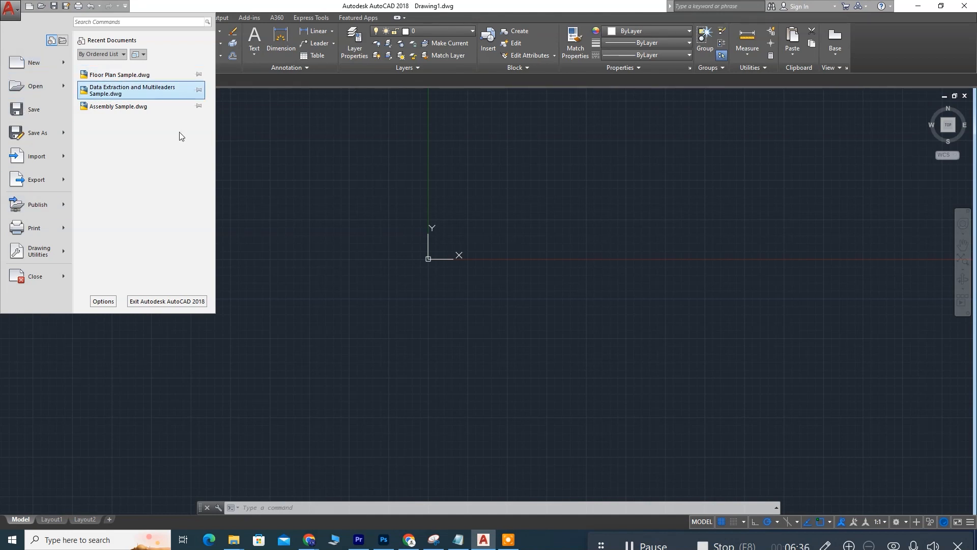
pyautogui.click(298, 5)
pyautogui.moveTo(491, 273)
pyautogui.mouseDown(button='middle')
pyautogui.moveTo(476, 275)
pyautogui.moveTo(412, 388)
pyautogui.moveTo(388, 382)
pyautogui.mouseUp(button='middle')
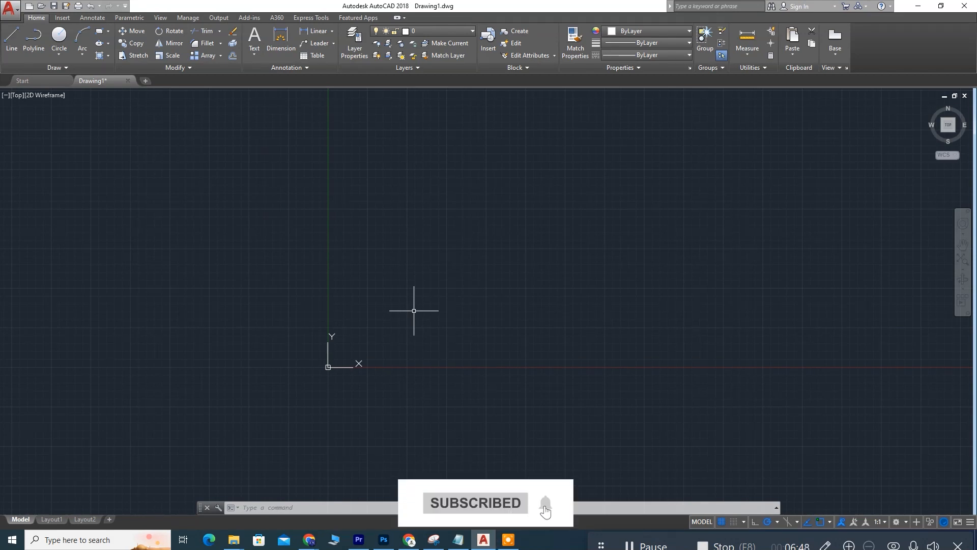
pyautogui.moveTo(389, 261)
pyautogui.mouseDown(button='middle')
pyautogui.moveTo(358, 310)
pyautogui.moveTo(362, 302)
pyautogui.mouseUp(button='middle')
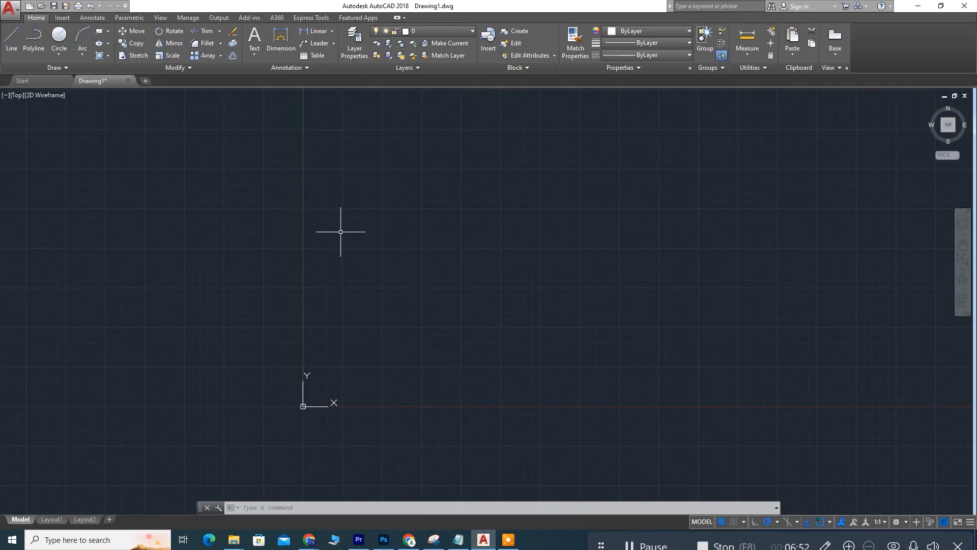
pyautogui.scroll(-4, 356, 257)
pyautogui.scroll(3, 357, 267)
pyautogui.moveTo(357, 265)
pyautogui.mouseDown(button='middle')
pyautogui.moveTo(349, 284)
pyautogui.moveTo(413, 283)
pyautogui.moveTo(398, 294)
pyautogui.mouseUp(button='middle')
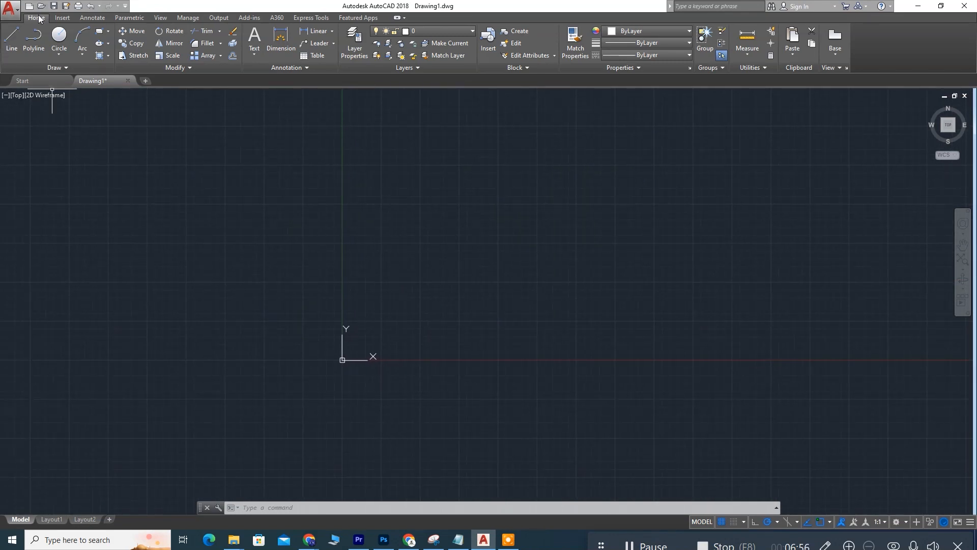
pyautogui.click(66, 67)
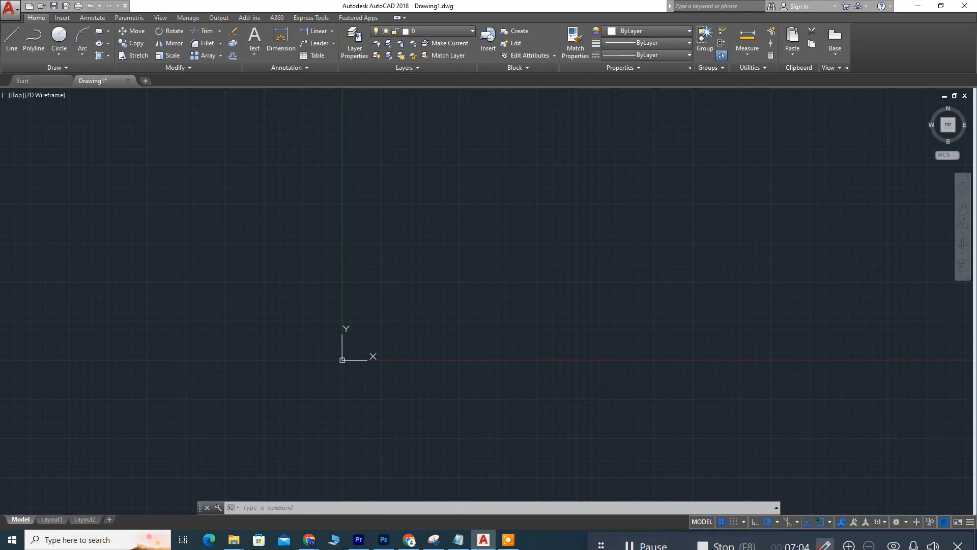
# Mark the Home ribbon's Draw, Modify, Annotation, Layers, Block, Properties and remaining command groups with red rectangles using the screen annotation tools
pyautogui.click(826, 546)
pyautogui.click(9, 237)
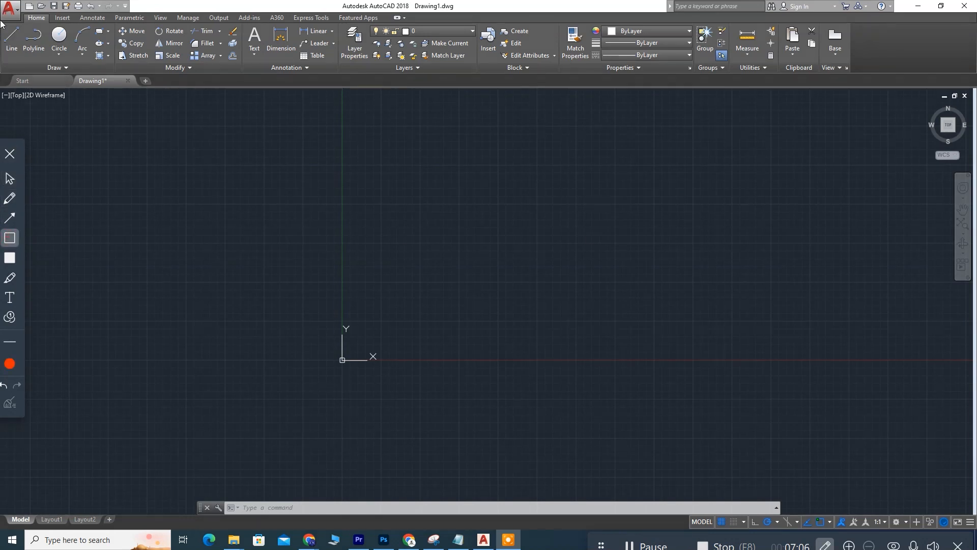
pyautogui.moveTo(3, 23); pyautogui.dragTo(111, 78)
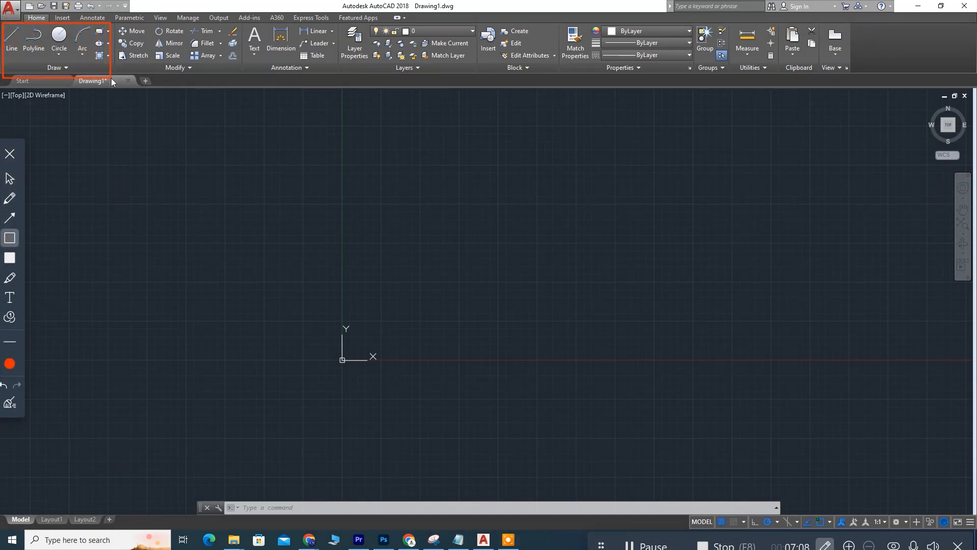
pyautogui.moveTo(118, 23); pyautogui.dragTo(121, 31)
pyautogui.moveTo(210, 68); pyautogui.dragTo(240, 72)
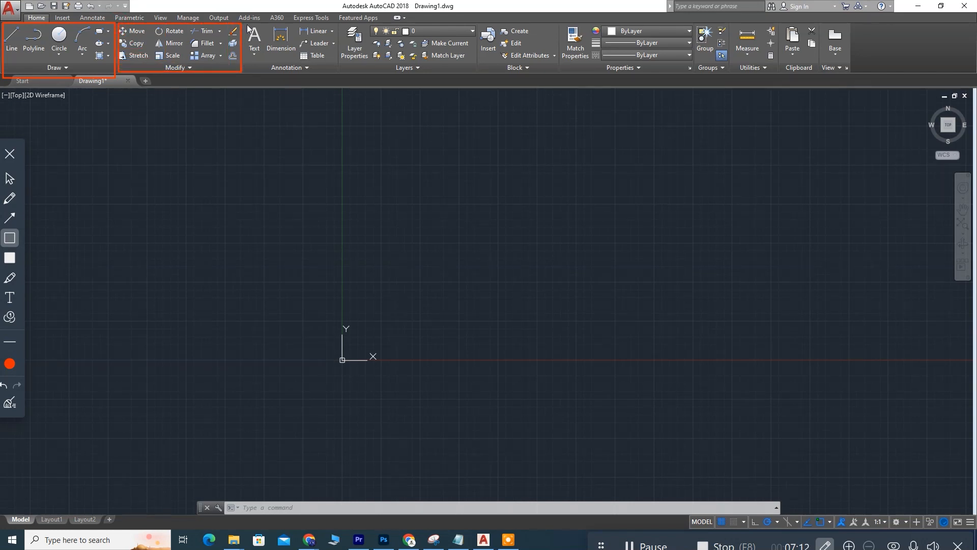
pyautogui.moveTo(326, 77); pyautogui.dragTo(336, 74)
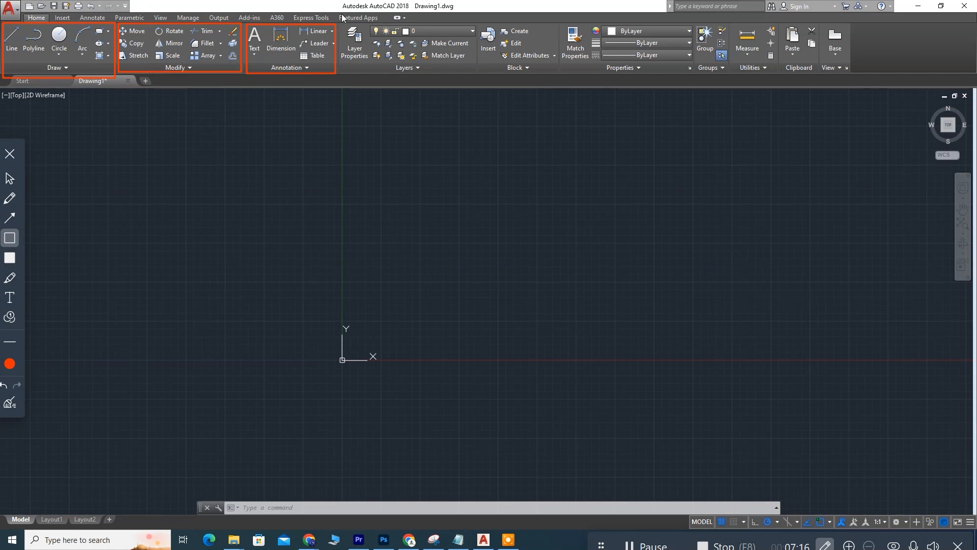
pyautogui.moveTo(340, 27); pyautogui.dragTo(478, 75)
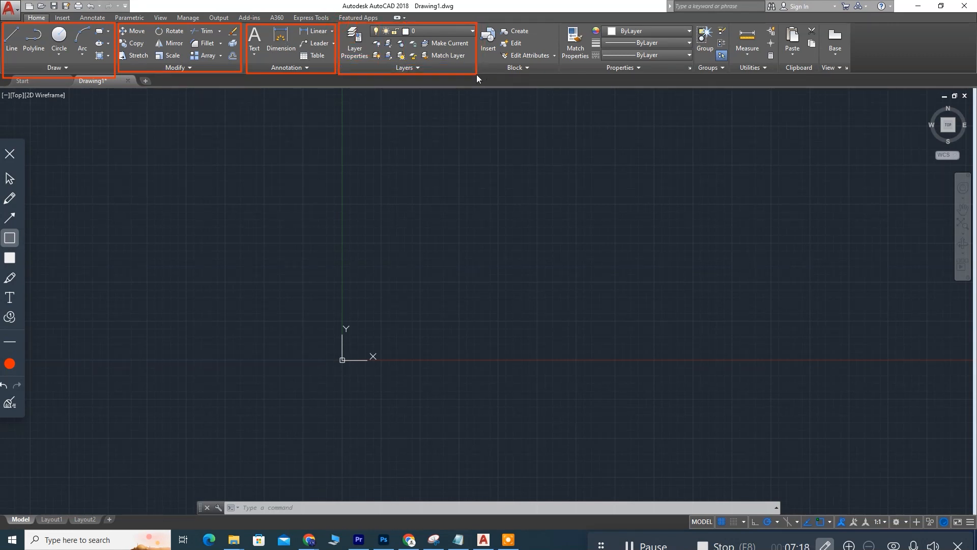
pyautogui.moveTo(551, 75); pyautogui.dragTo(554, 75)
pyautogui.moveTo(618, 65); pyautogui.dragTo(692, 75)
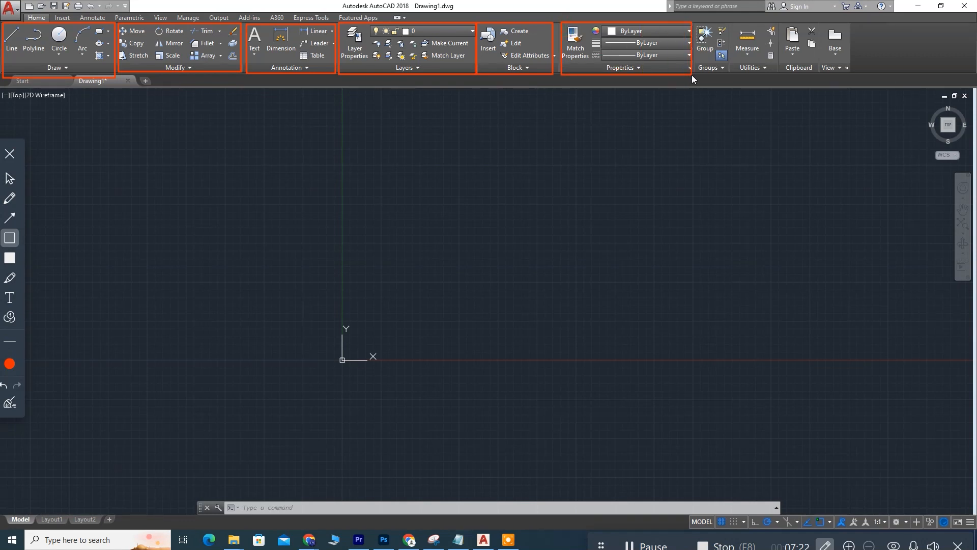
pyautogui.moveTo(744, 59); pyautogui.dragTo(850, 77)
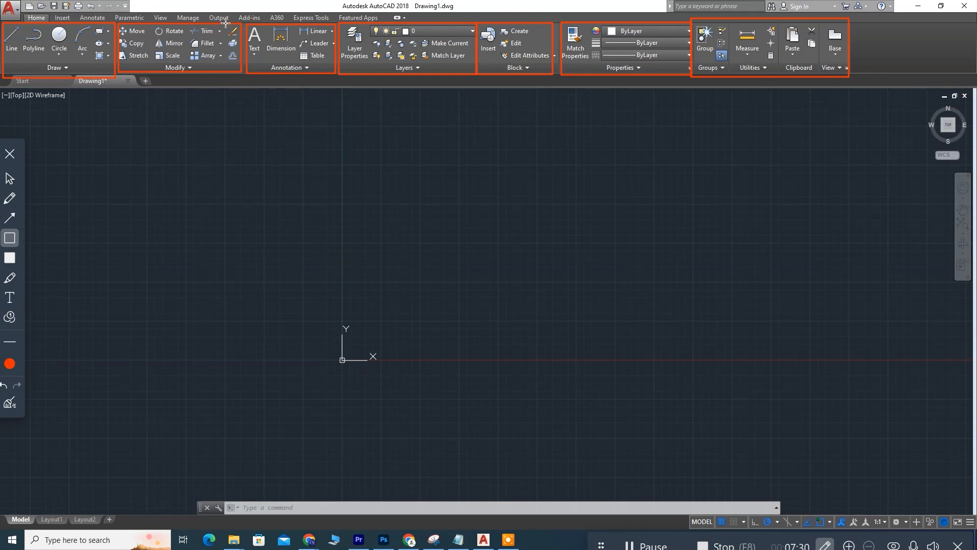
# Clear all red markings from the screen and close the annotation tools
pyautogui.click(10, 404)
pyautogui.moveTo(309, 19); pyautogui.dragTo(315, 19)
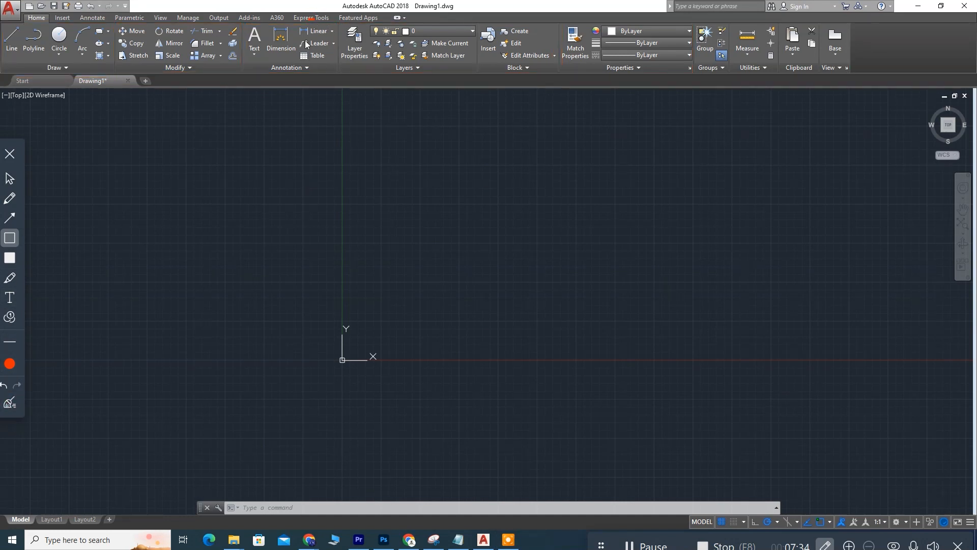
pyautogui.click(10, 403)
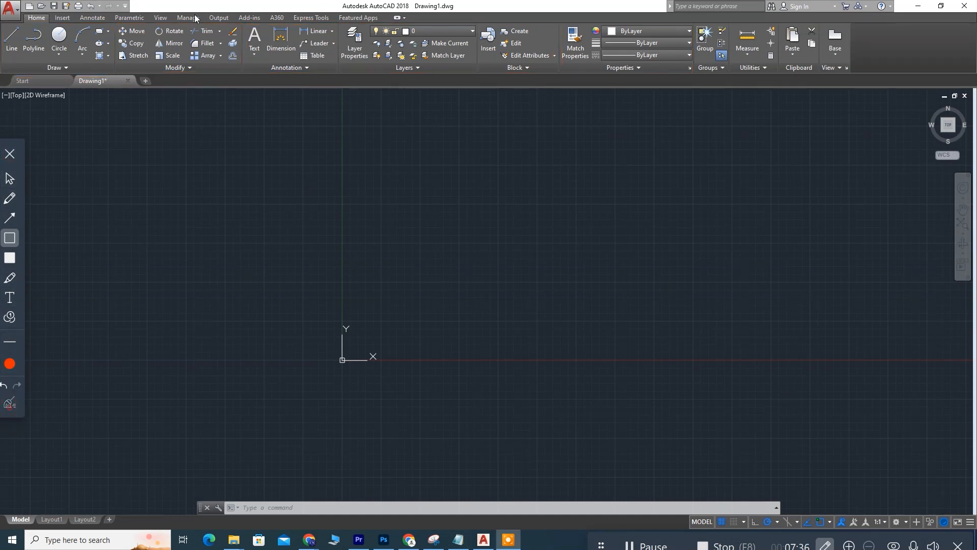
pyautogui.click(10, 154)
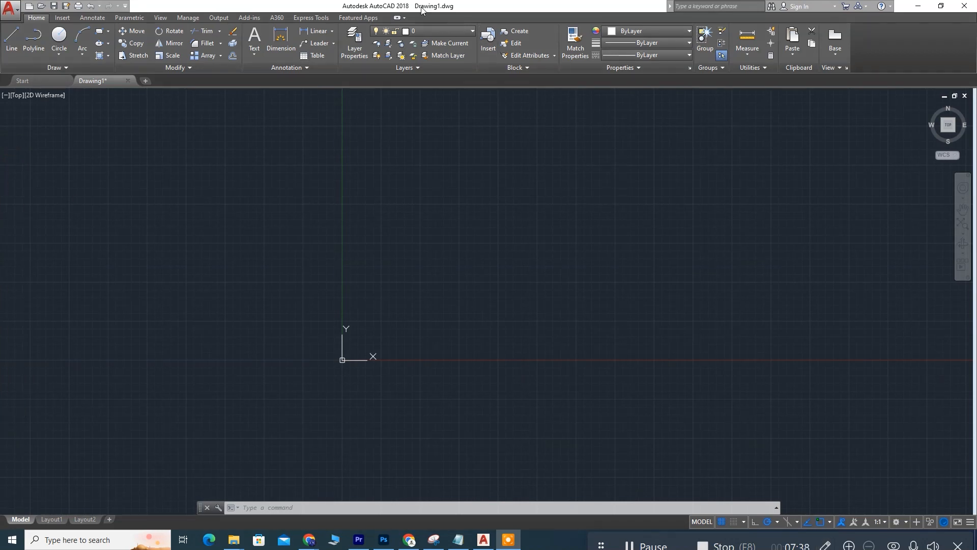
# Look through the Express Tools, A360, Add-ins, Output, Manage and View command sets and return to the Home commands
pyautogui.click(313, 17)
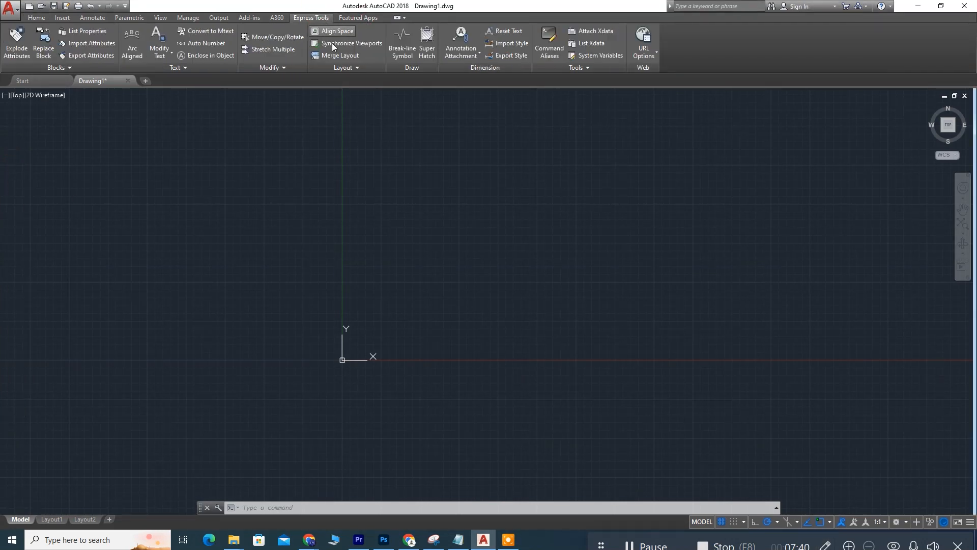
pyautogui.click(274, 17)
pyautogui.click(240, 18)
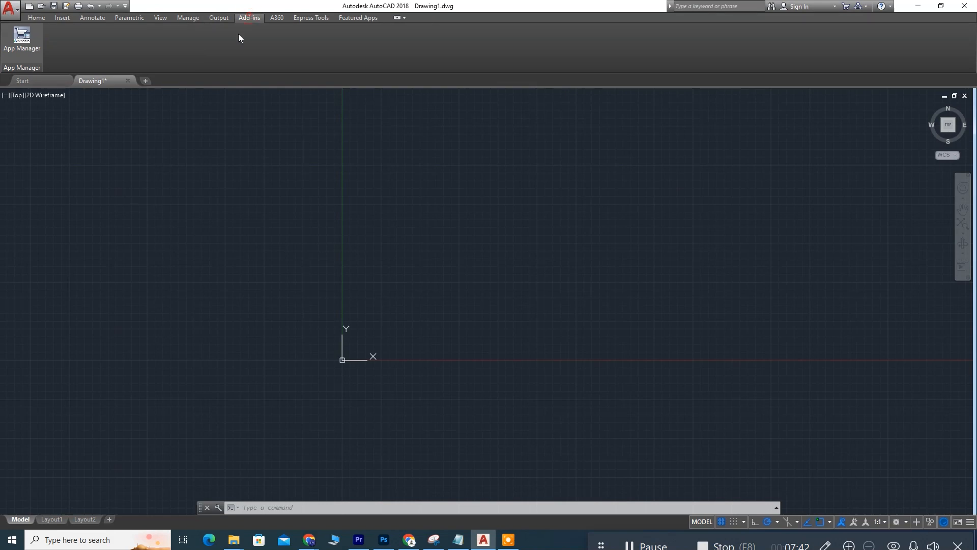
pyautogui.click(219, 17)
pyautogui.click(185, 18)
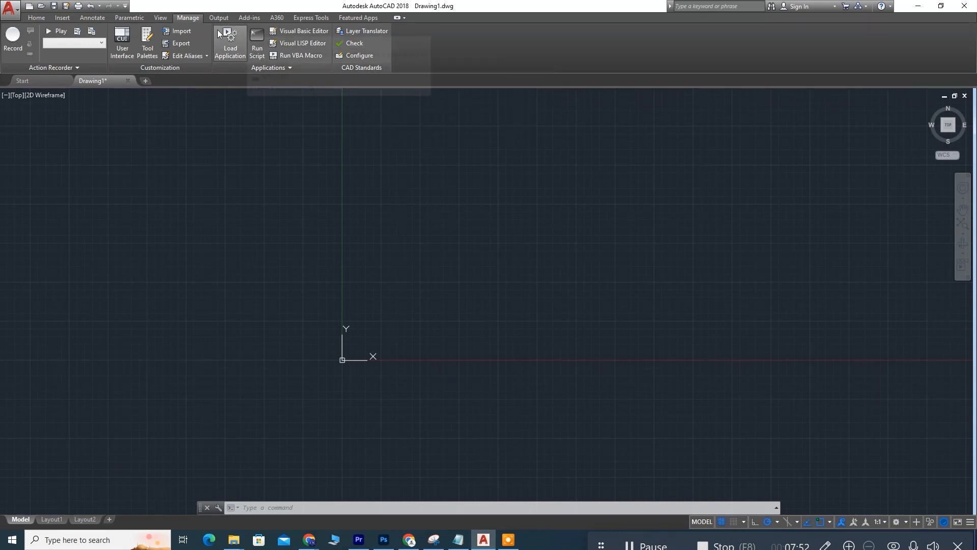
pyautogui.click(162, 18)
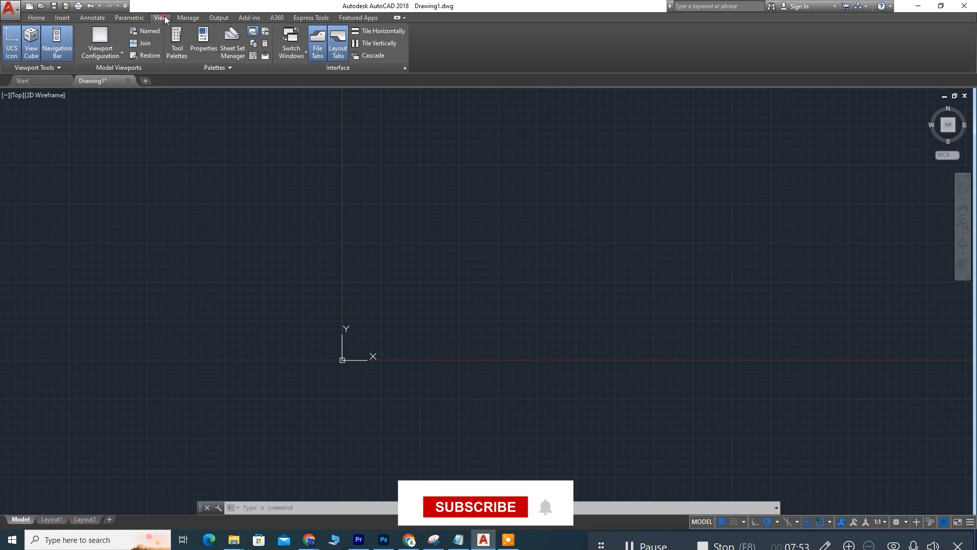
pyautogui.click(37, 17)
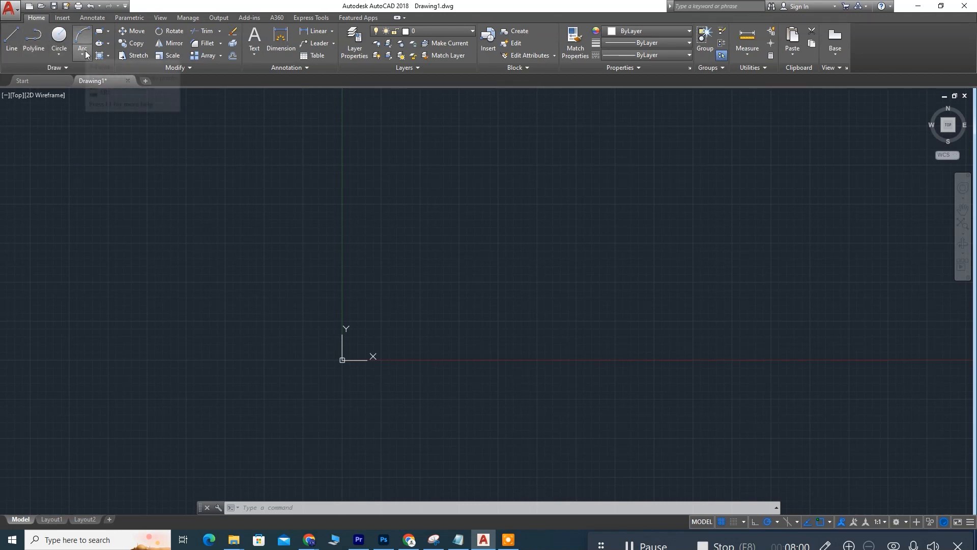
# Draw a continuous chain of nine freehand line segments that cross each other in the drawing area, and end the Line command
pyautogui.moveTo(430, 318); pyautogui.dragTo(415, 351, button='middle')
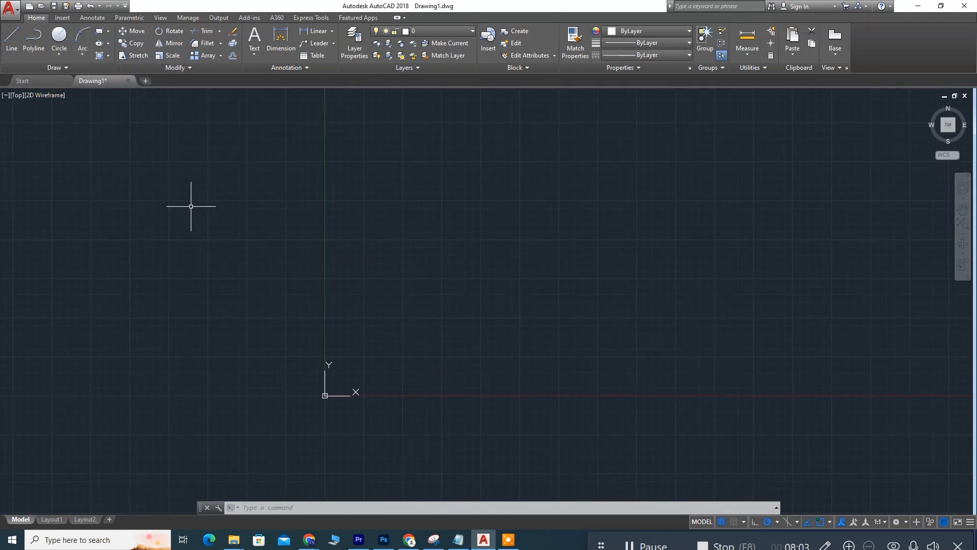
pyautogui.click(14, 40)
pyautogui.click(346, 227)
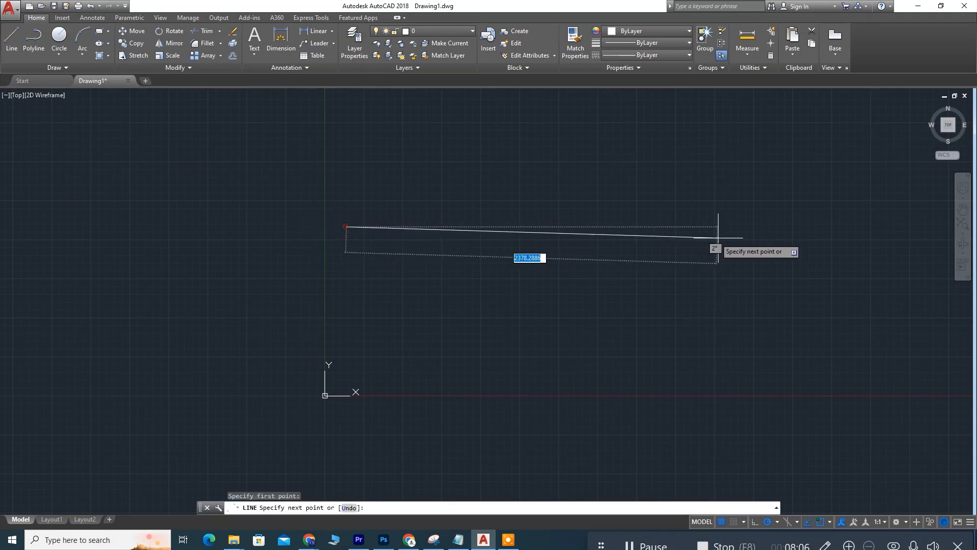
pyautogui.click(696, 168)
pyautogui.click(831, 392)
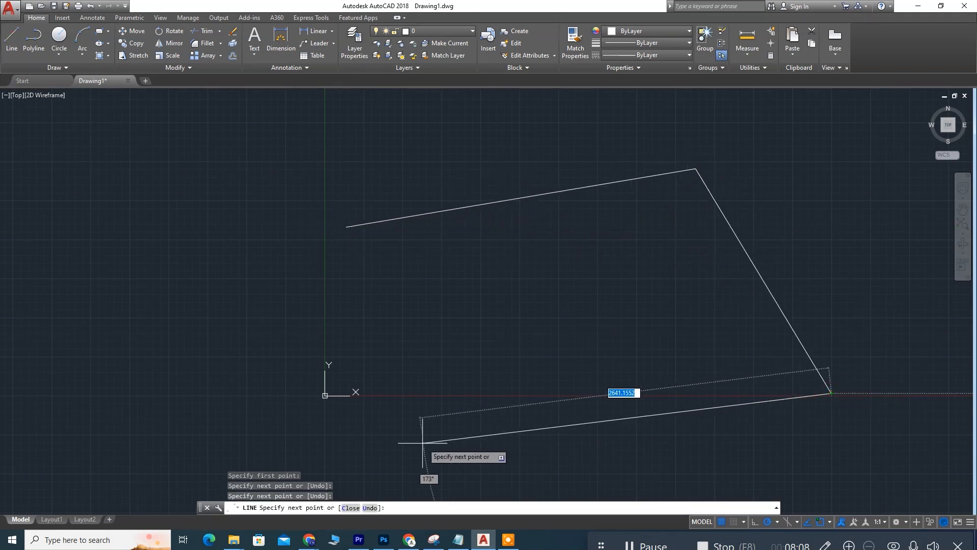
pyautogui.click(422, 443)
pyautogui.click(347, 227)
pyautogui.click(469, 144)
pyautogui.click(789, 488)
pyautogui.click(303, 335)
pyautogui.click(813, 178)
pyautogui.rightClick(602, 143)
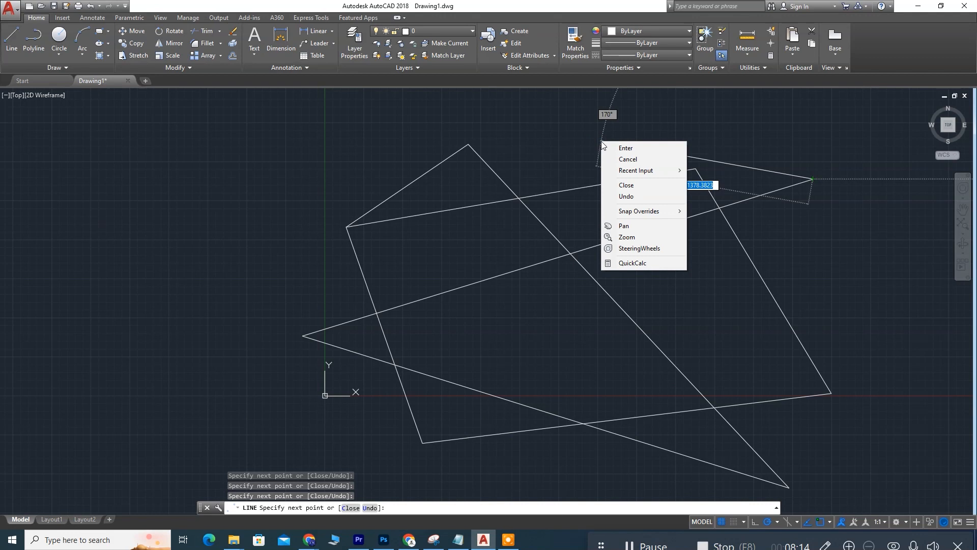
pyautogui.click(619, 132)
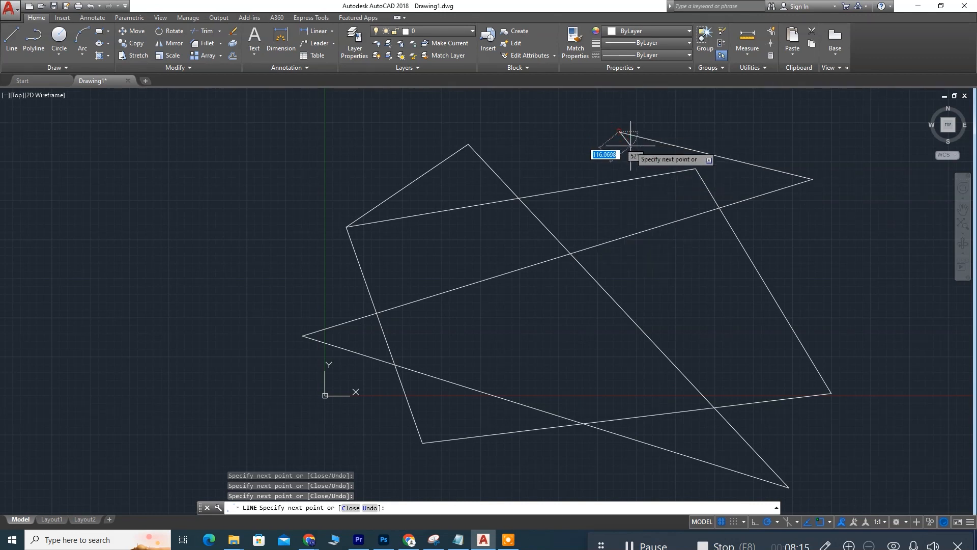
pyautogui.press('Escape')
pyautogui.rightClick(552, 147)
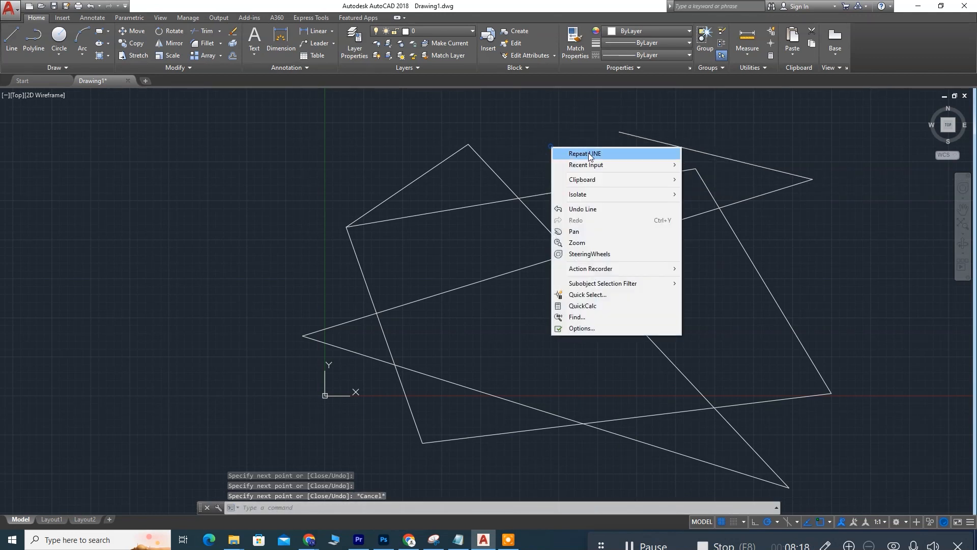
pyautogui.click(748, 135)
pyautogui.press('Escape')
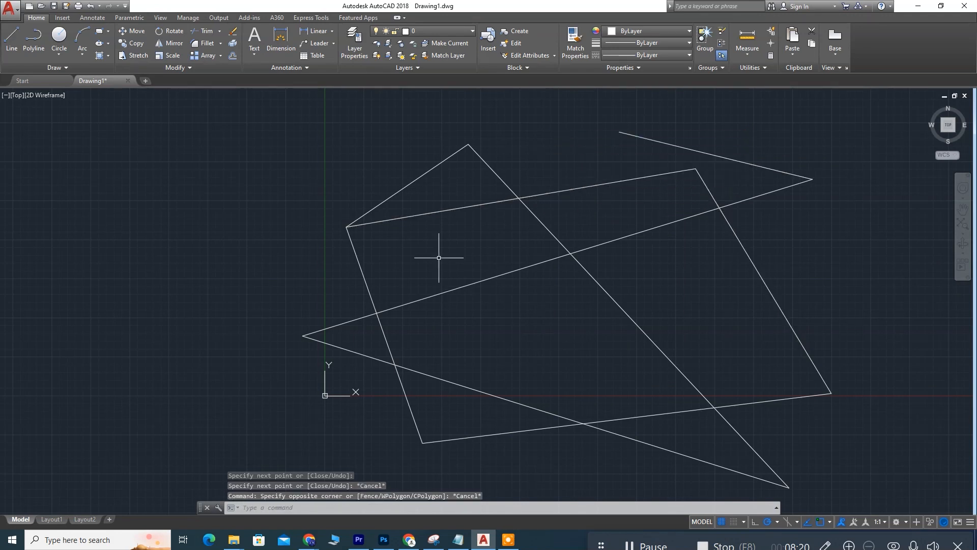
# Select all the drawn line segments with a crossing lasso and erase them
pyautogui.scroll(-8, 417, 275)
pyautogui.scroll(6, 420, 285)
pyautogui.scroll(-4, 312, 407)
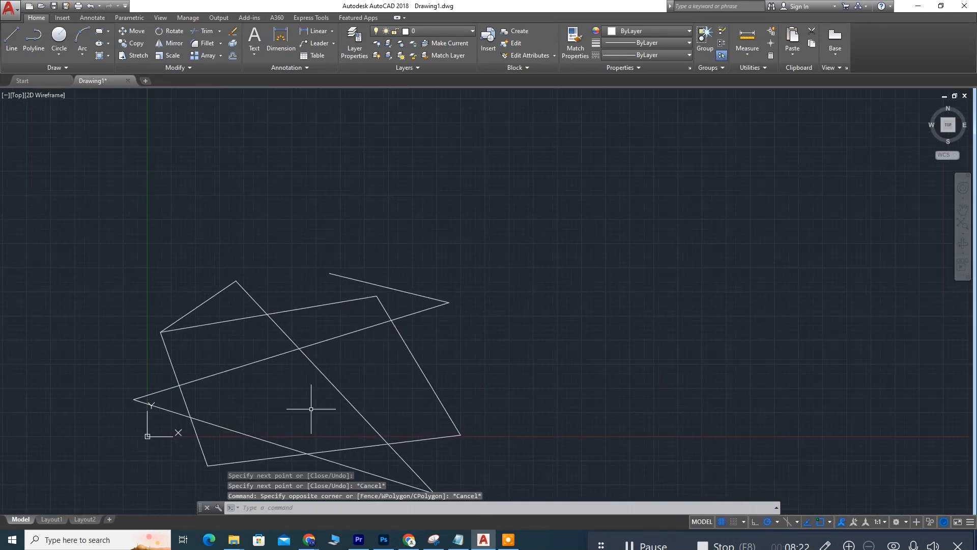
pyautogui.scroll(1, 384, 371)
pyautogui.click(439, 262)
pyautogui.moveTo(353, 346)
pyautogui.mouseDown()
pyautogui.moveTo(168, 446)
pyautogui.moveTo(203, 266)
pyautogui.moveTo(219, 264)
pyautogui.mouseUp()
pyautogui.press('Delete')
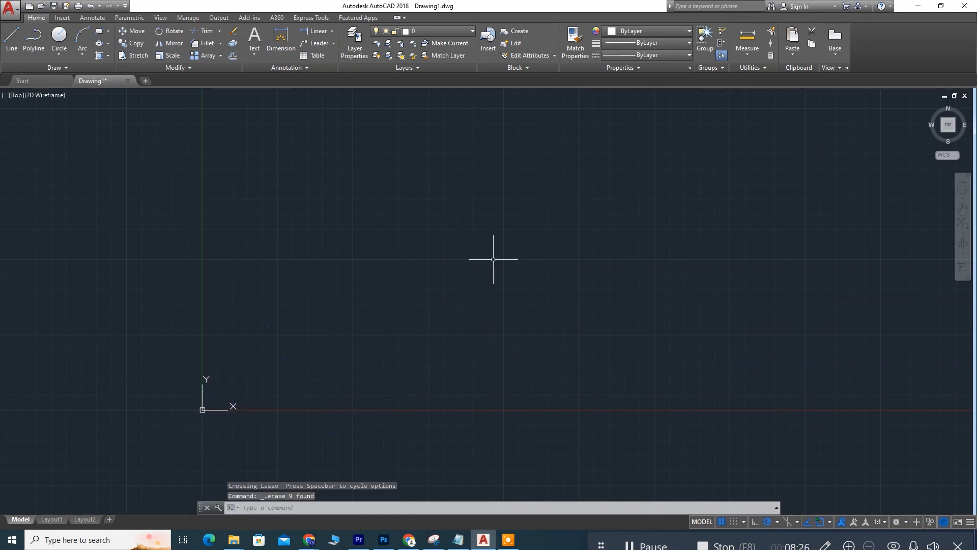
pyautogui.scroll(2, 412, 271)
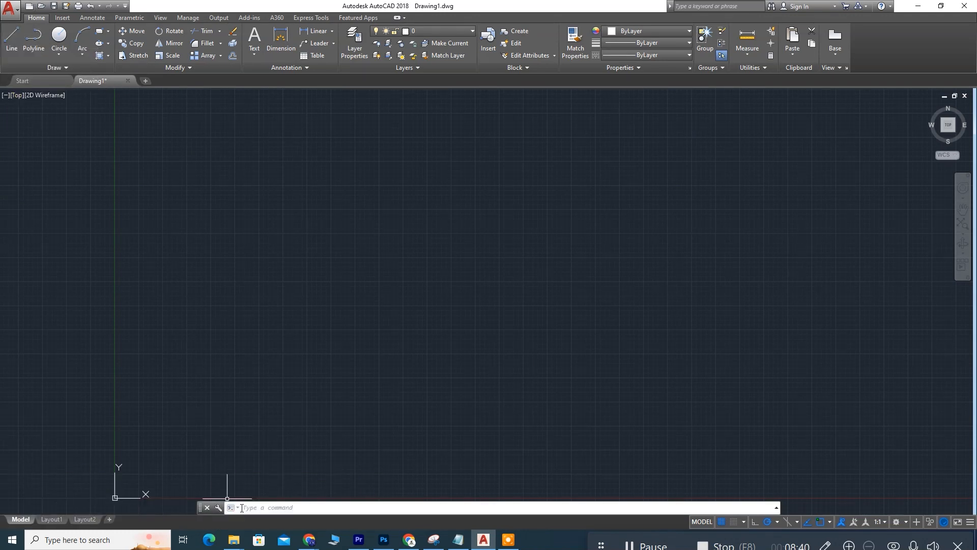
pyautogui.click(257, 509)
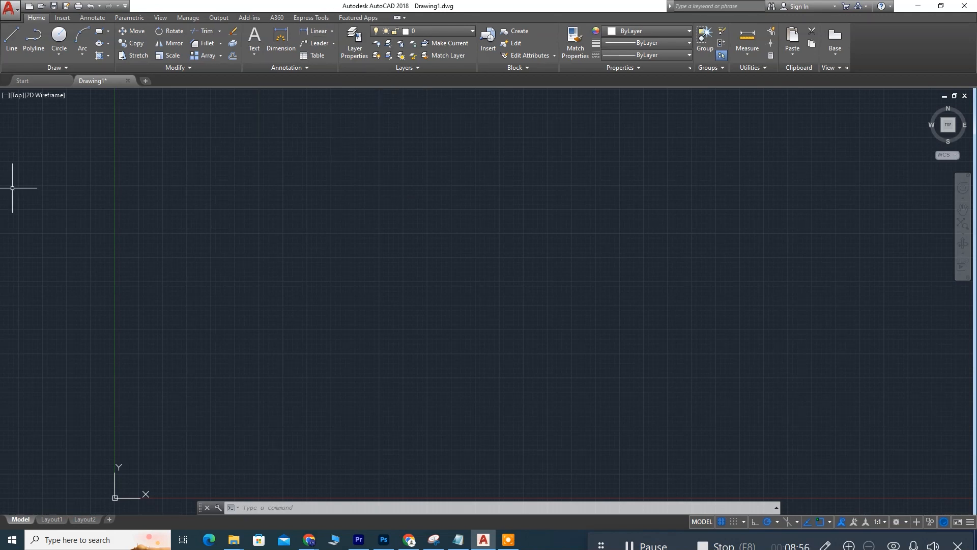
pyautogui.click(12, 38)
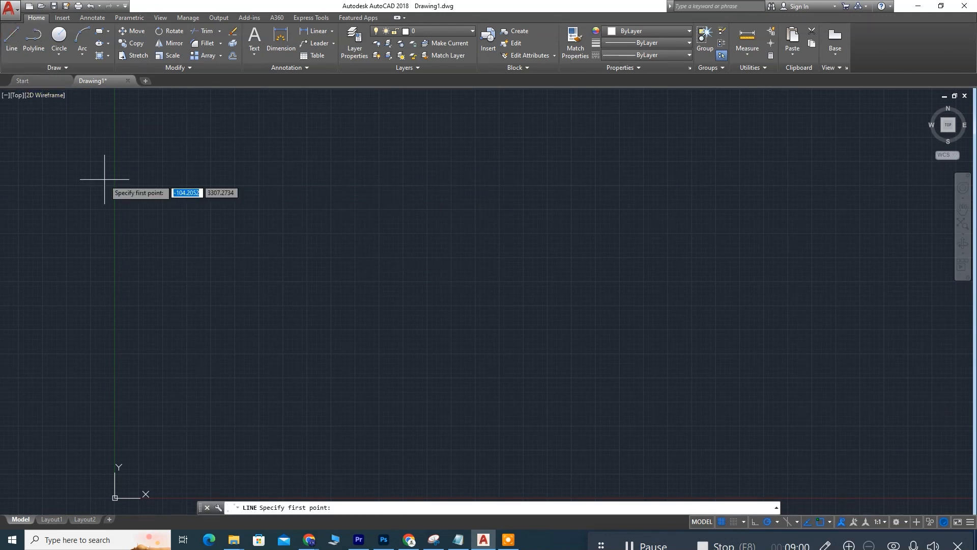
pyautogui.press('Escape')
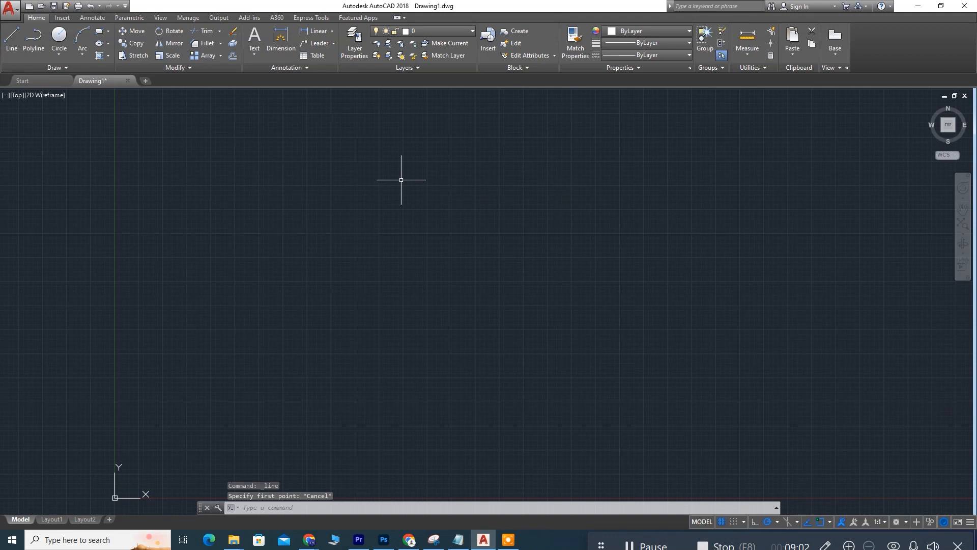
pyautogui.rightClick(436, 178)
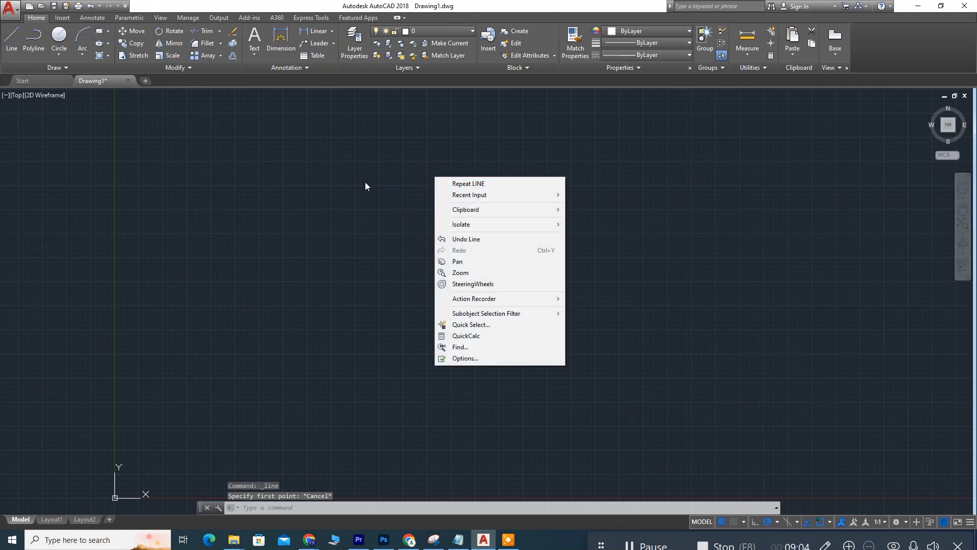
pyautogui.click(360, 196)
pyautogui.click(360, 197)
pyautogui.click(575, 197)
pyautogui.click(326, 197)
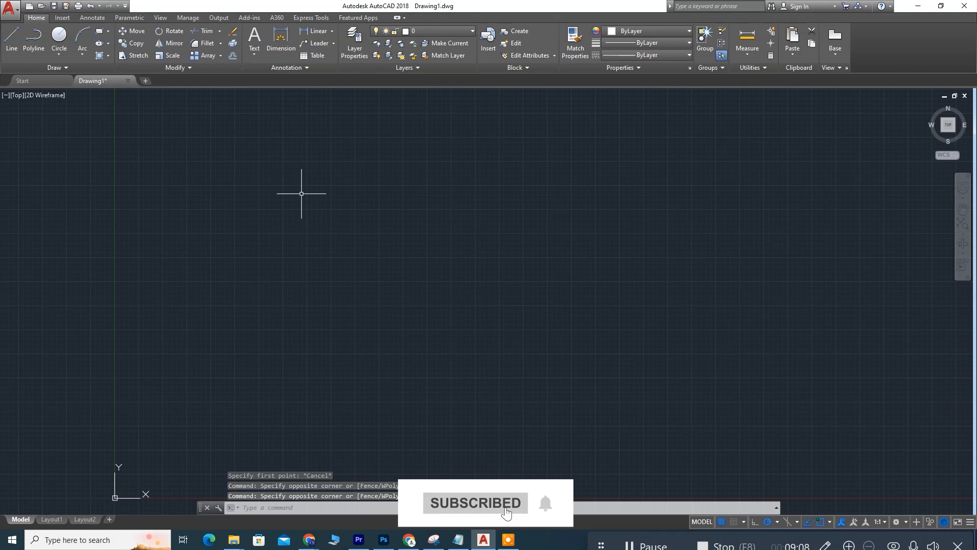
pyautogui.rightClick(314, 167)
pyautogui.click(313, 139)
pyautogui.press('Escape')
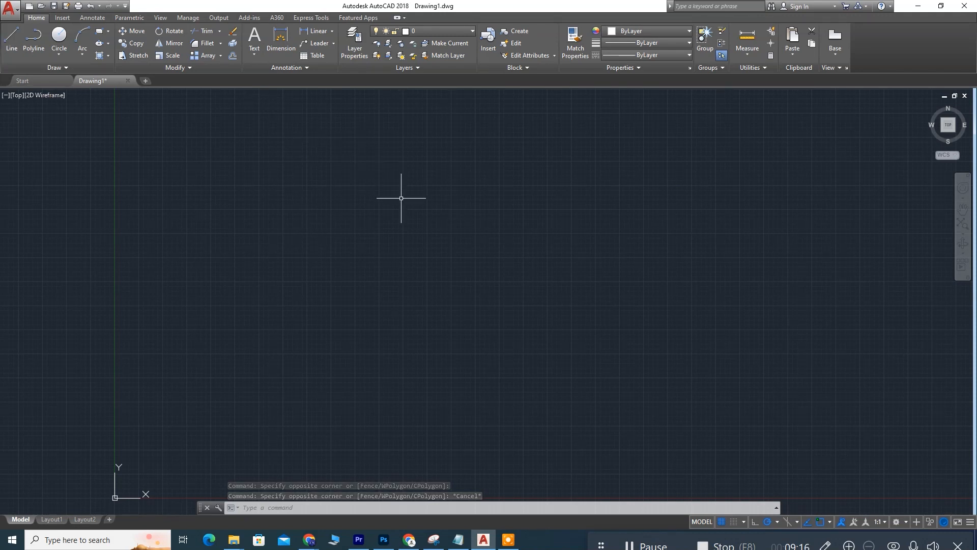
# Draw a closed chain of ten freehand line segments that ends at its own starting point, and end the Line command
pyautogui.write('l')
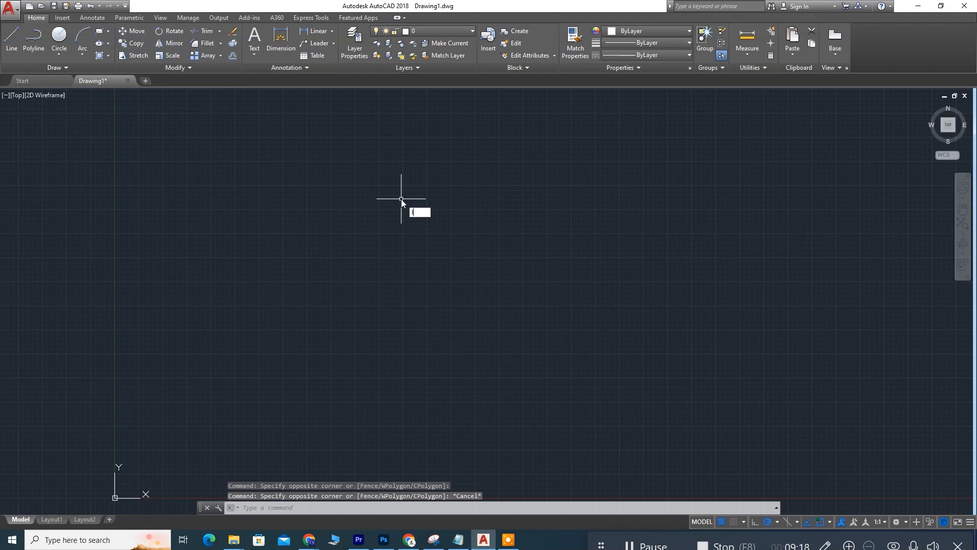
pyautogui.write('l')
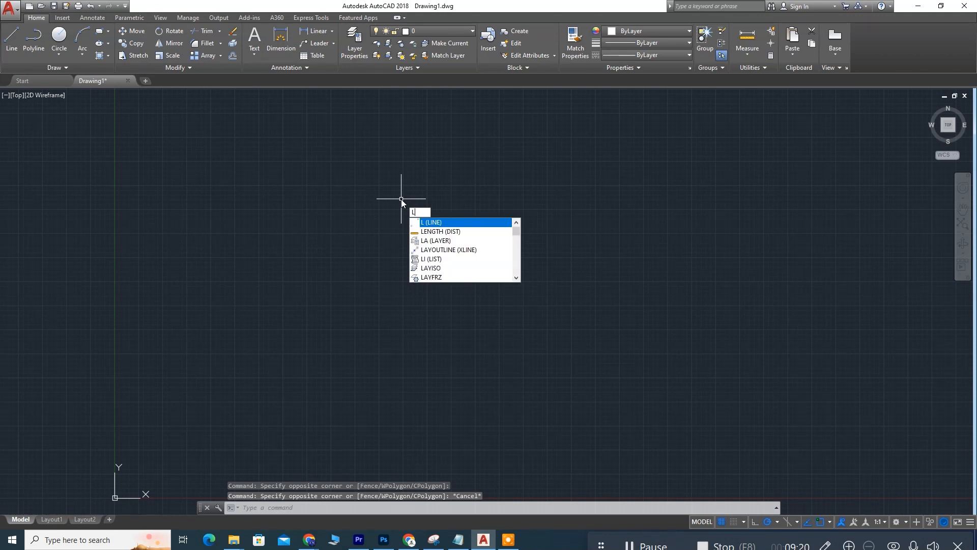
pyautogui.moveTo(518, 230)
pyautogui.mouseDown()
pyautogui.moveTo(517, 262)
pyautogui.moveTo(517, 226)
pyautogui.mouseUp()
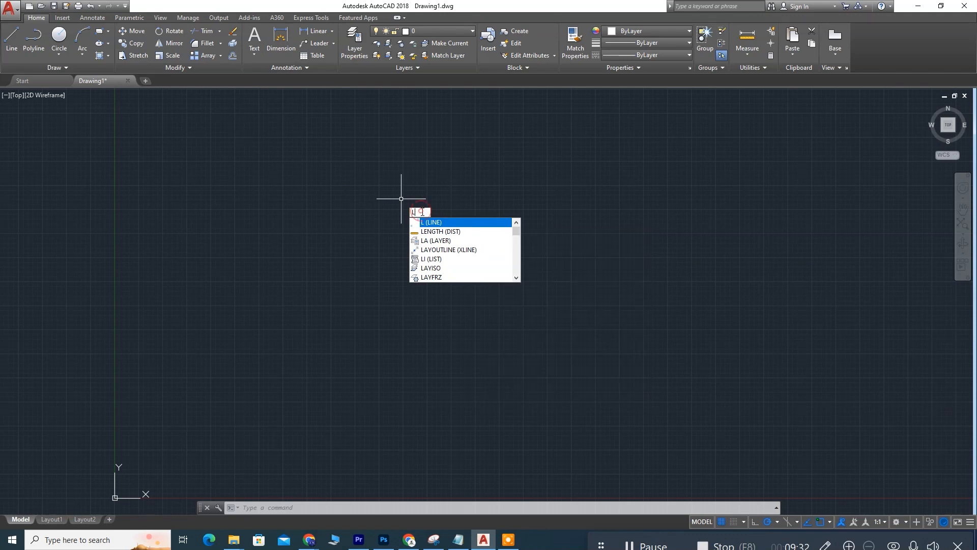
pyautogui.press('Return')
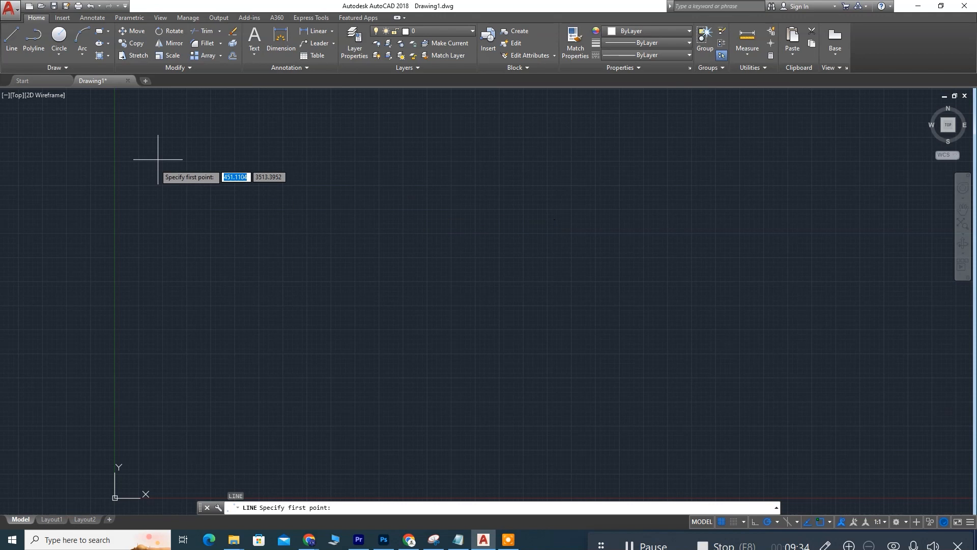
pyautogui.click(253, 198)
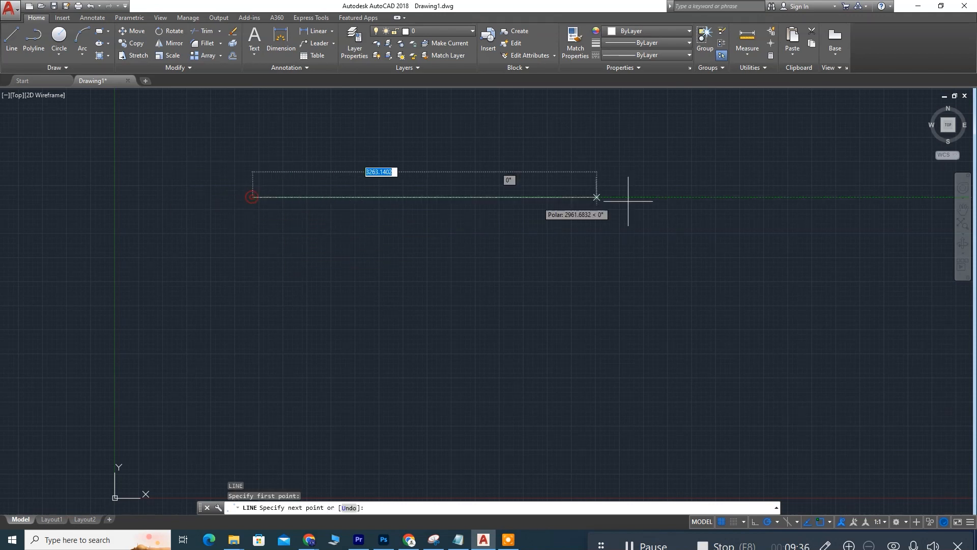
pyautogui.click(798, 198)
pyautogui.click(780, 437)
pyautogui.click(347, 427)
pyautogui.click(365, 351)
pyautogui.click(652, 371)
pyautogui.click(696, 252)
pyautogui.click(516, 306)
pyautogui.click(431, 245)
pyautogui.click(168, 389)
pyautogui.click(253, 197)
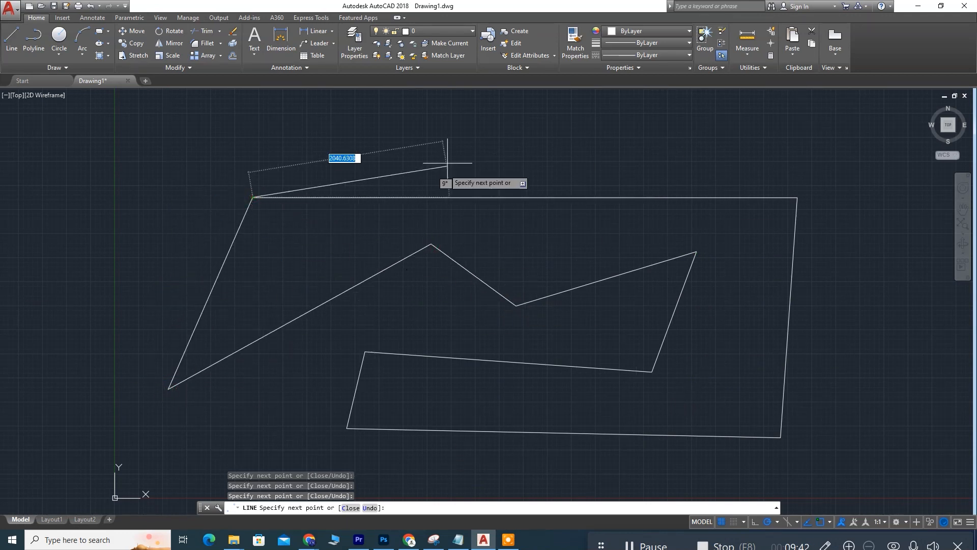
pyautogui.press('Escape')
# Select the whole ten-segment outline with a selection window and erase it
pyautogui.scroll(-5, 441, 195)
pyautogui.scroll(4, 441, 236)
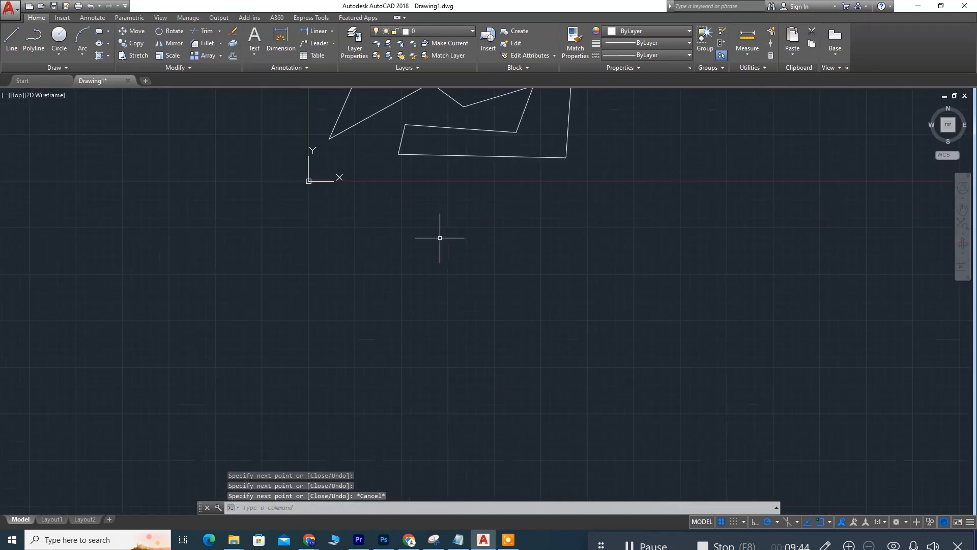
pyautogui.scroll(5, 405, 292)
pyautogui.scroll(-2, 405, 295)
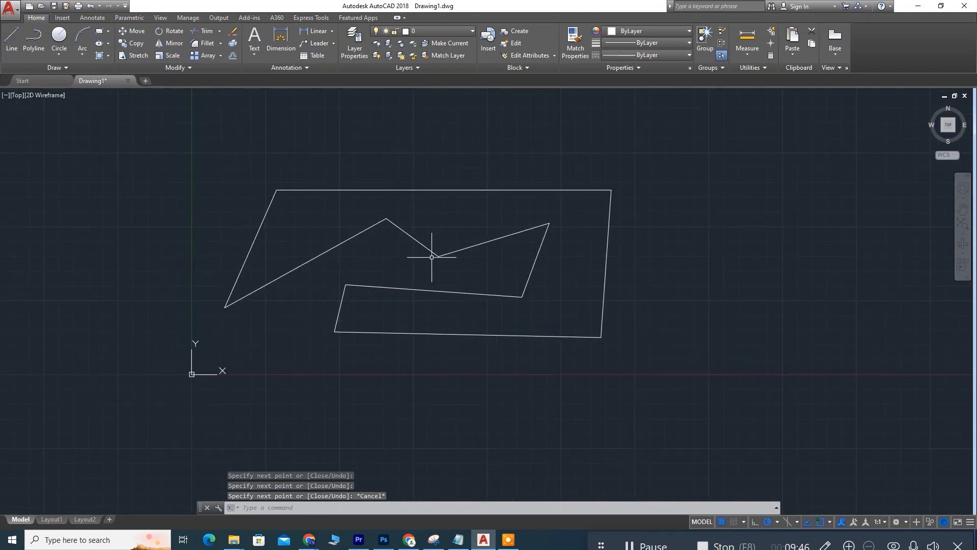
pyautogui.click(167, 144)
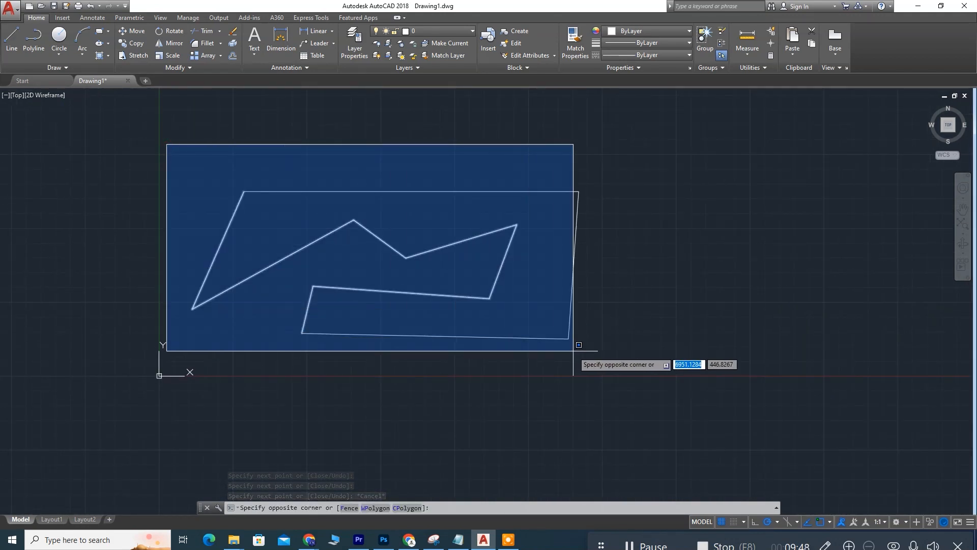
pyautogui.click(637, 356)
pyautogui.press('Delete')
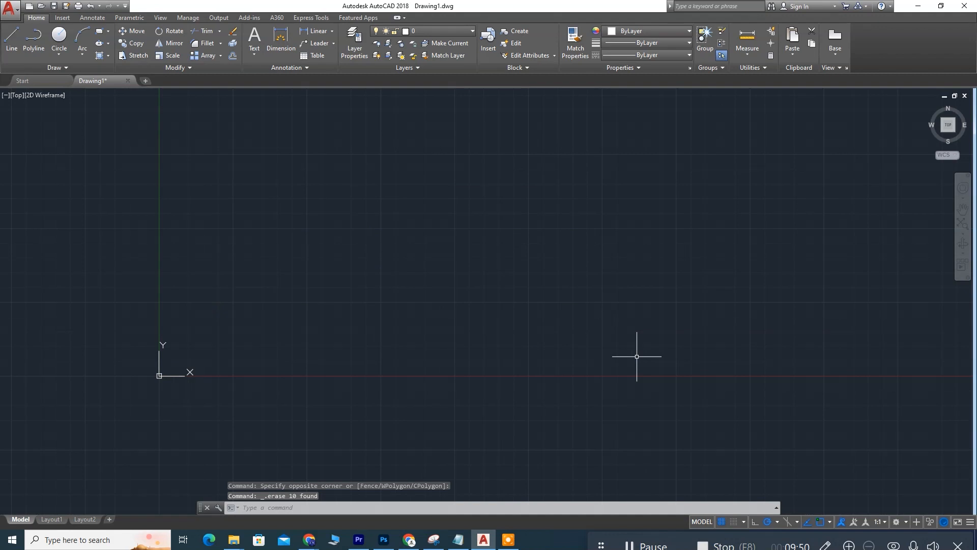
# With the Line command running, examine the available snap modes, polar tracking angles and object snap options
pyautogui.moveTo(282, 167); pyautogui.dragTo(301, 253, button='middle')
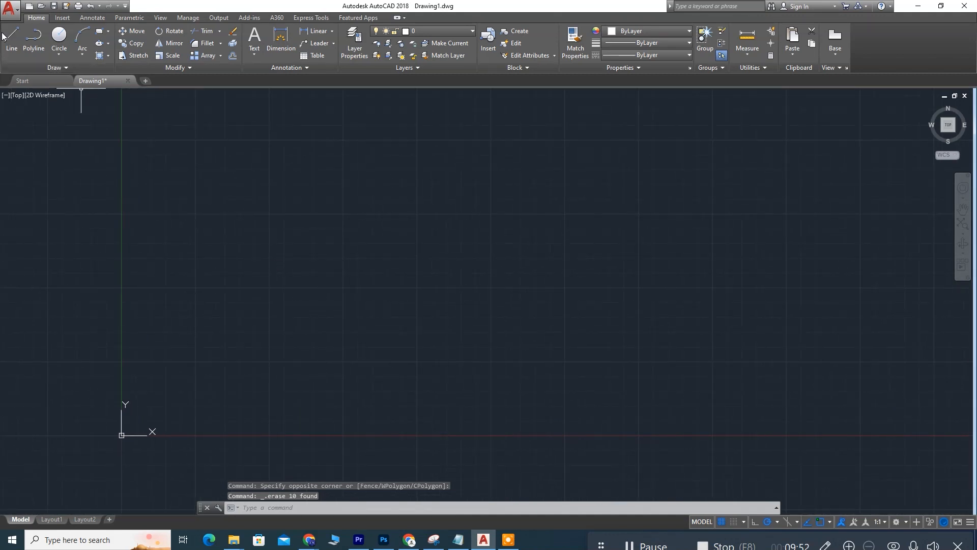
pyautogui.press('Return')
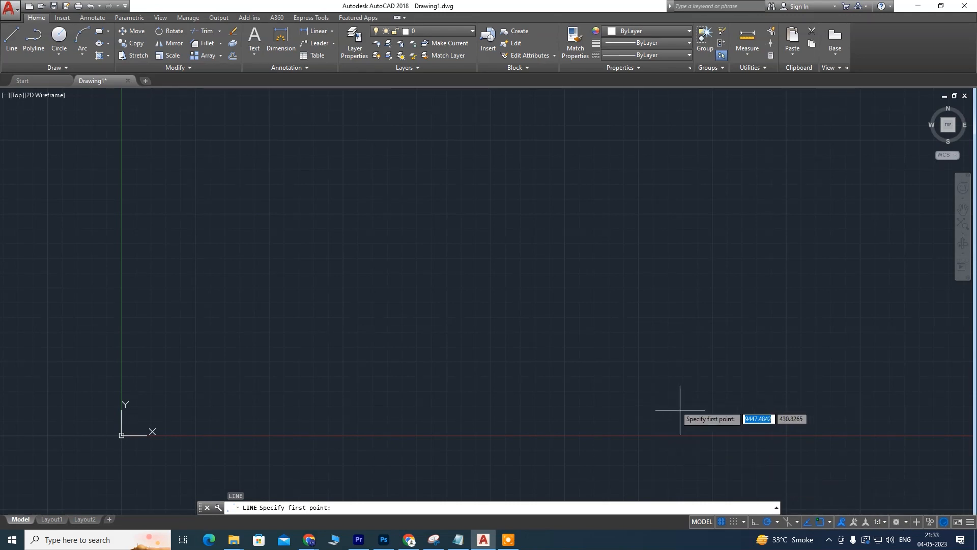
pyautogui.click(743, 521)
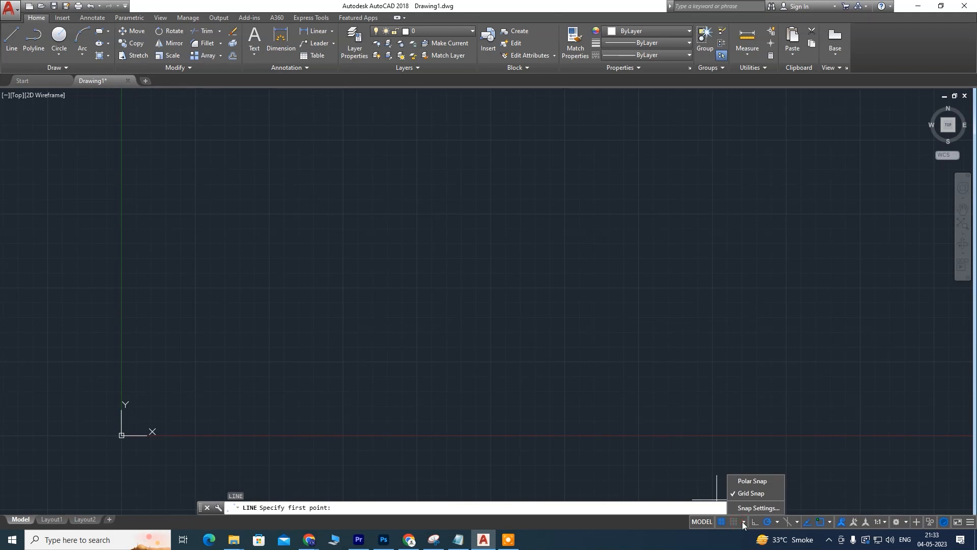
pyautogui.click(742, 521)
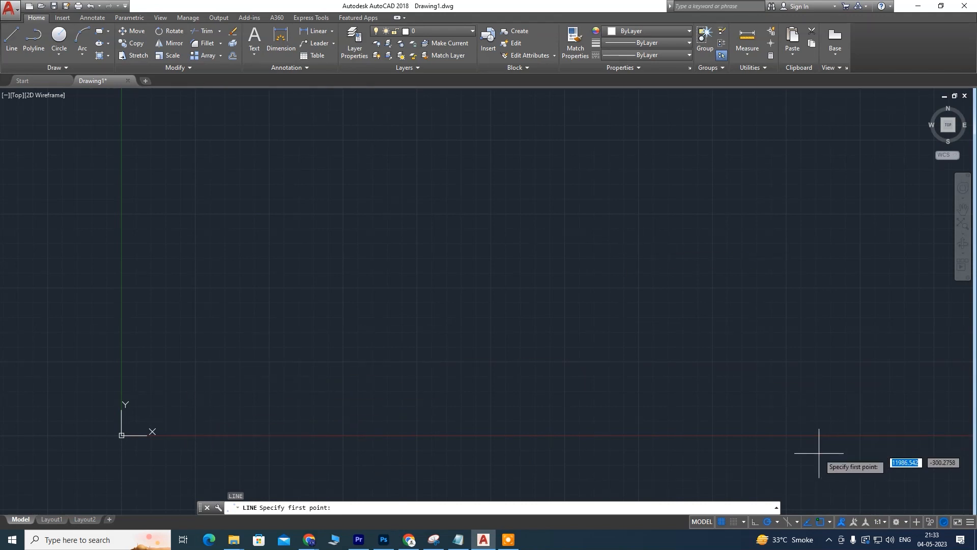
pyautogui.click(777, 522)
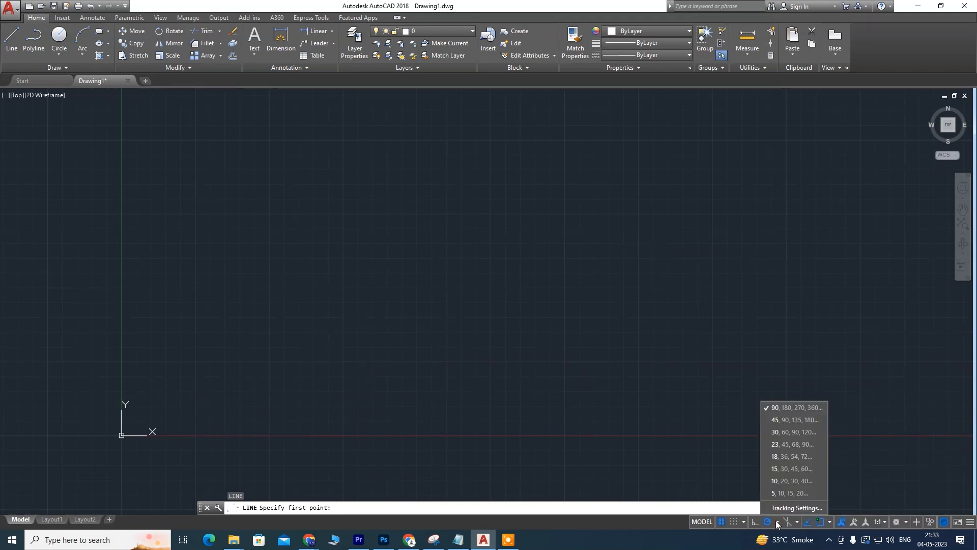
pyautogui.click(645, 546)
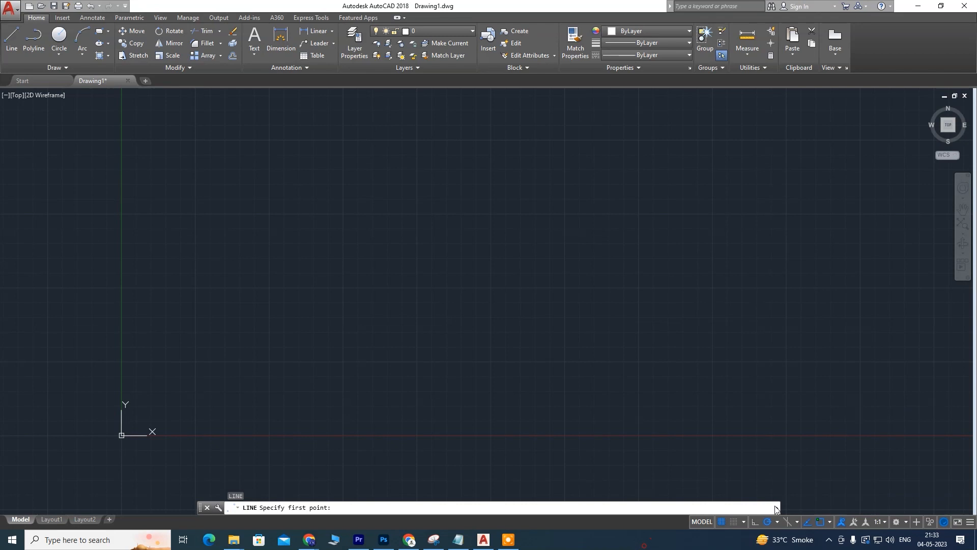
pyautogui.click(829, 523)
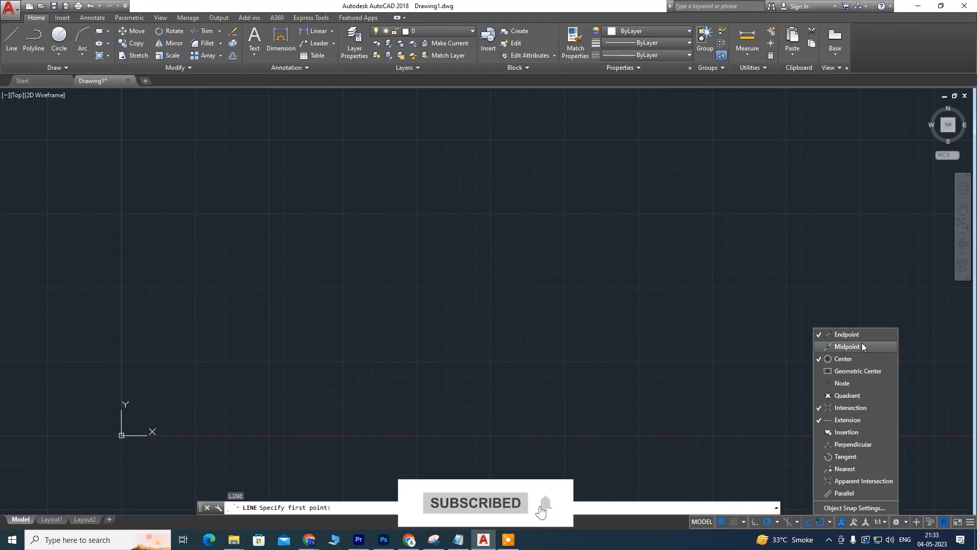
pyautogui.click(643, 540)
pyautogui.click(702, 522)
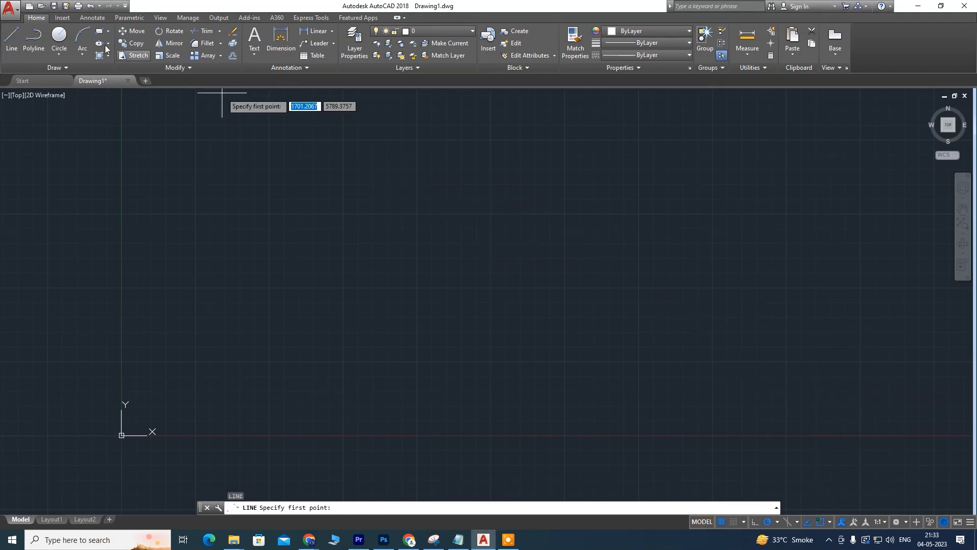
# Draw a rectangle about 4734 units wide from four lines with Ortho mode on, finishing at its first corner, and end the Line command
pyautogui.click(11, 38)
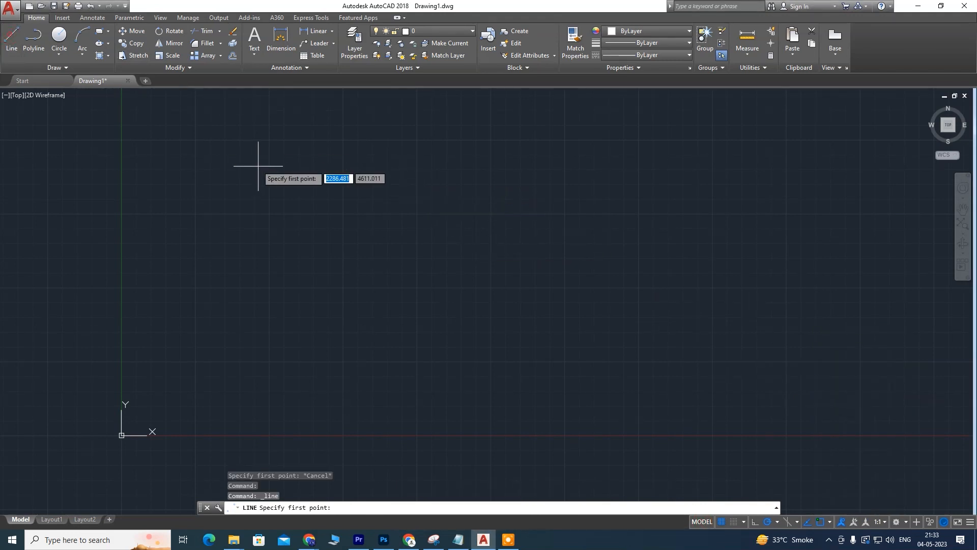
pyautogui.click(284, 184)
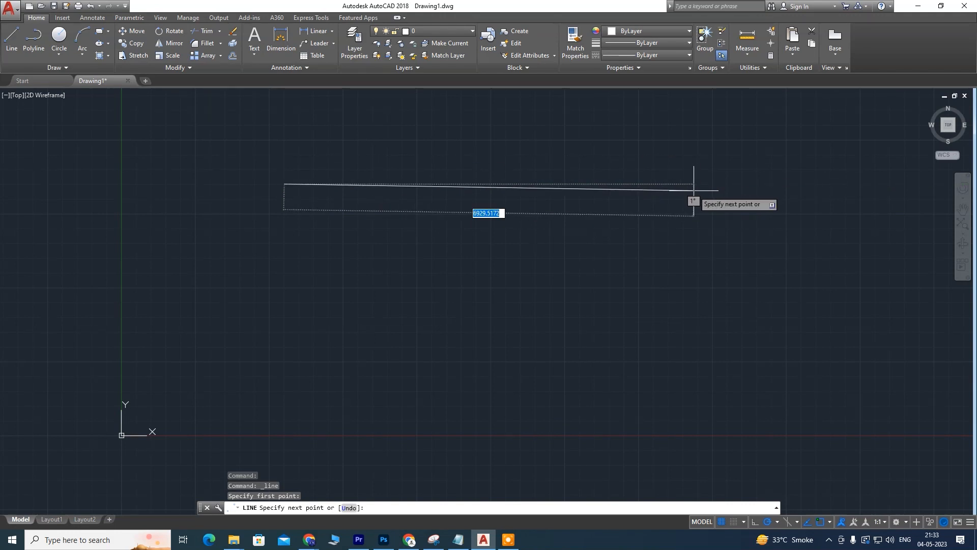
pyautogui.press('F8')
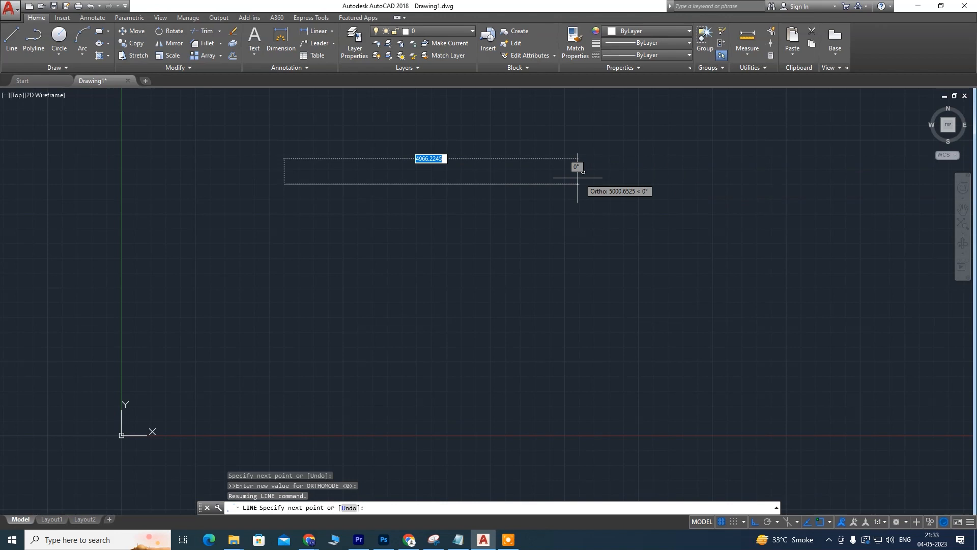
pyautogui.click(564, 192)
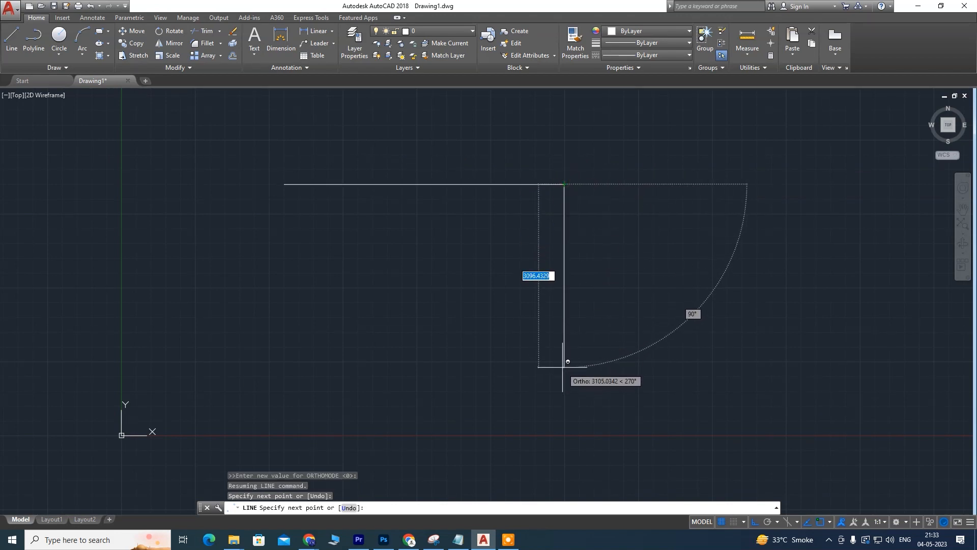
pyautogui.click(564, 391)
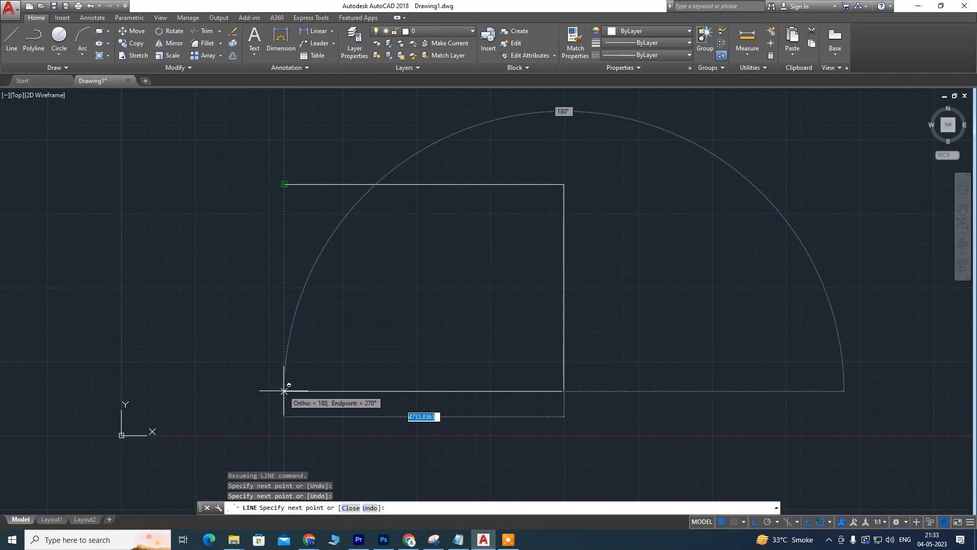
pyautogui.click(284, 391)
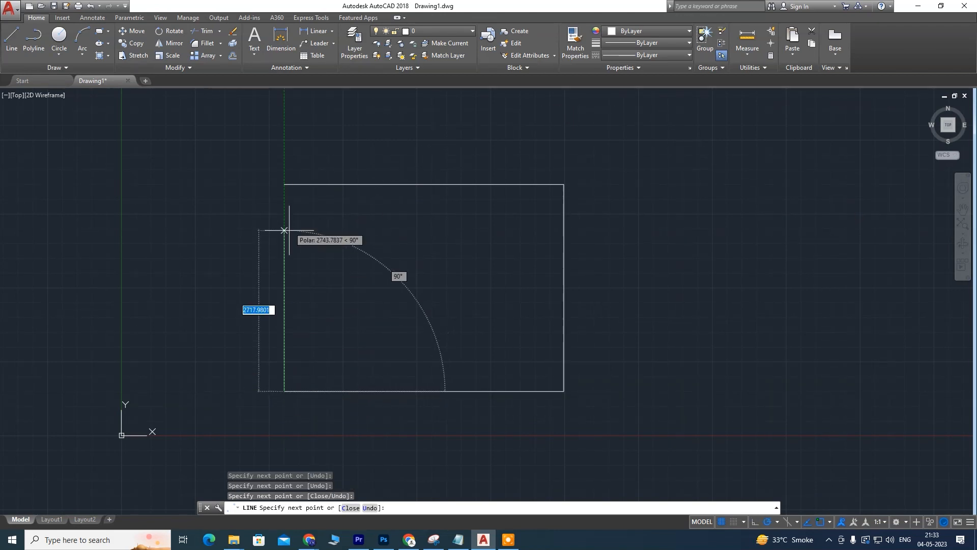
pyautogui.click(284, 184)
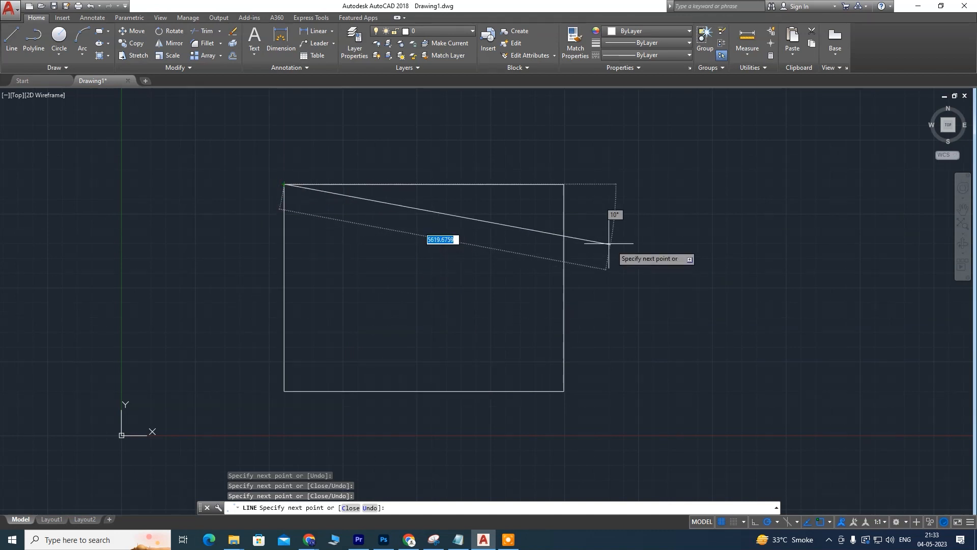
pyautogui.rightClick(399, 259)
pyautogui.click(432, 263)
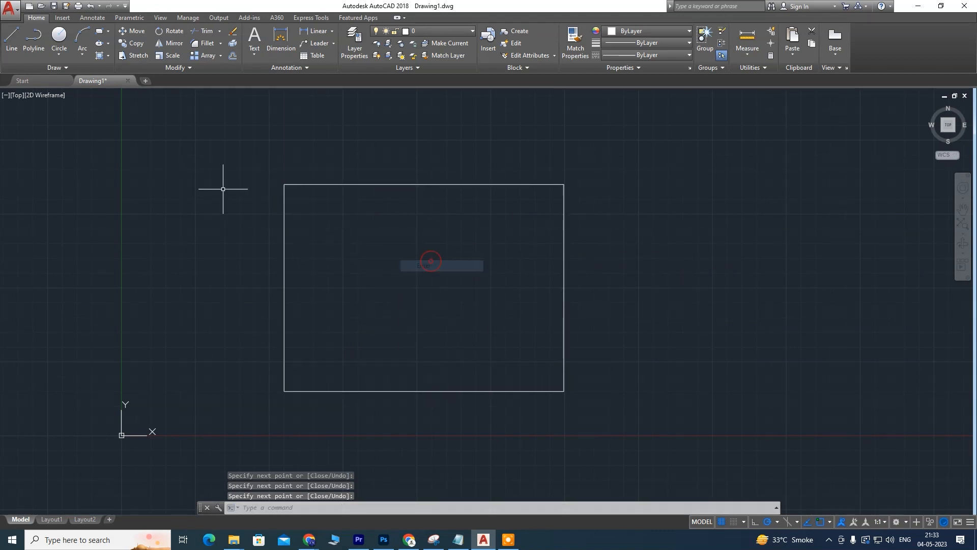
# Draw a second rectangle about 5080 units wide to the right of the first with Line, finishing its last side with the Close option
pyautogui.scroll(7, 276, 188)
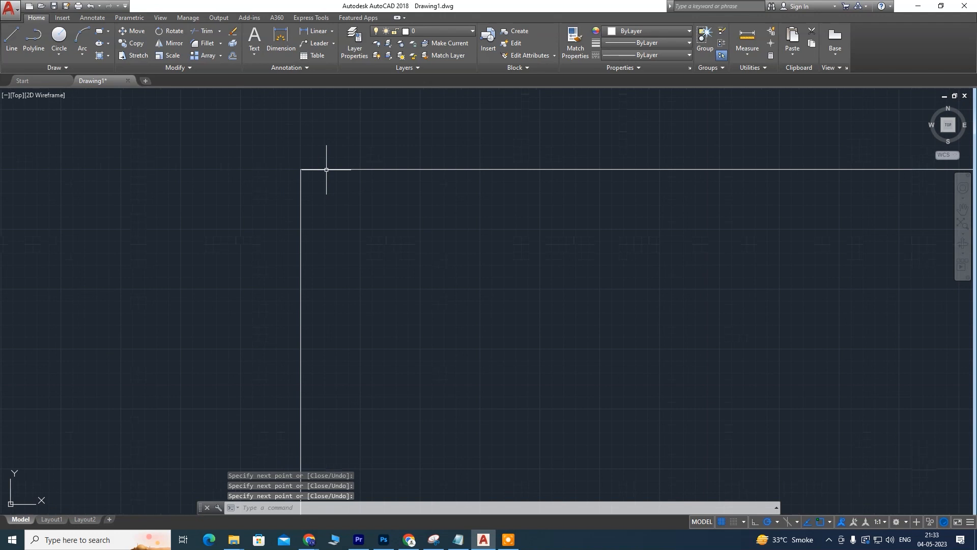
pyautogui.scroll(-6, 383, 173)
pyautogui.scroll(-3, 396, 197)
pyautogui.moveTo(562, 278); pyautogui.dragTo(335, 284, button='middle')
pyautogui.scroll(1, 230, 230)
pyautogui.moveTo(231, 229); pyautogui.dragTo(260, 251, button='middle')
pyautogui.write('l')
pyautogui.press('Return')
pyautogui.click(430, 201)
pyautogui.click(613, 201)
pyautogui.click(616, 400)
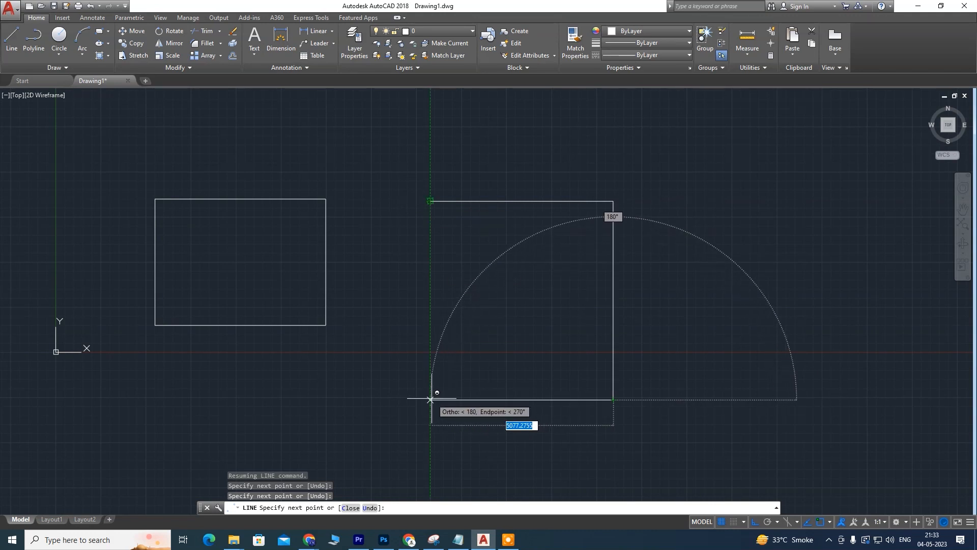
pyautogui.click(431, 400)
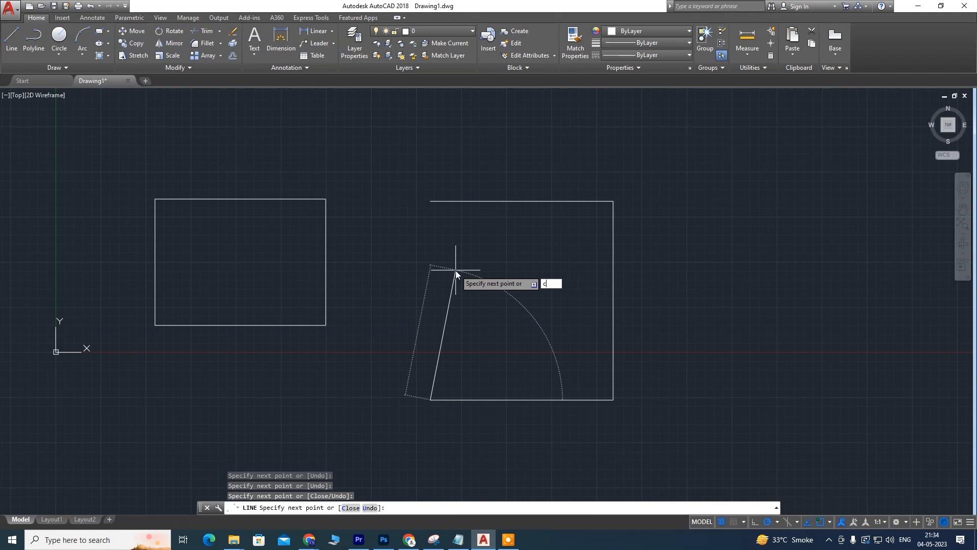
pyautogui.press('Return')
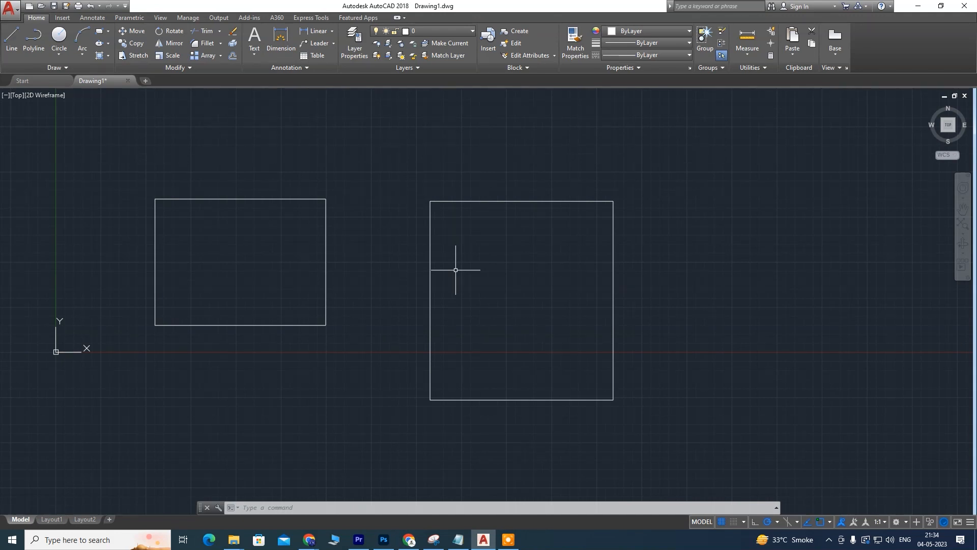
# Try window and crossing selection boxes around the larger rectangle without keeping any selection
pyautogui.moveTo(493, 304); pyautogui.dragTo(517, 263, button='middle')
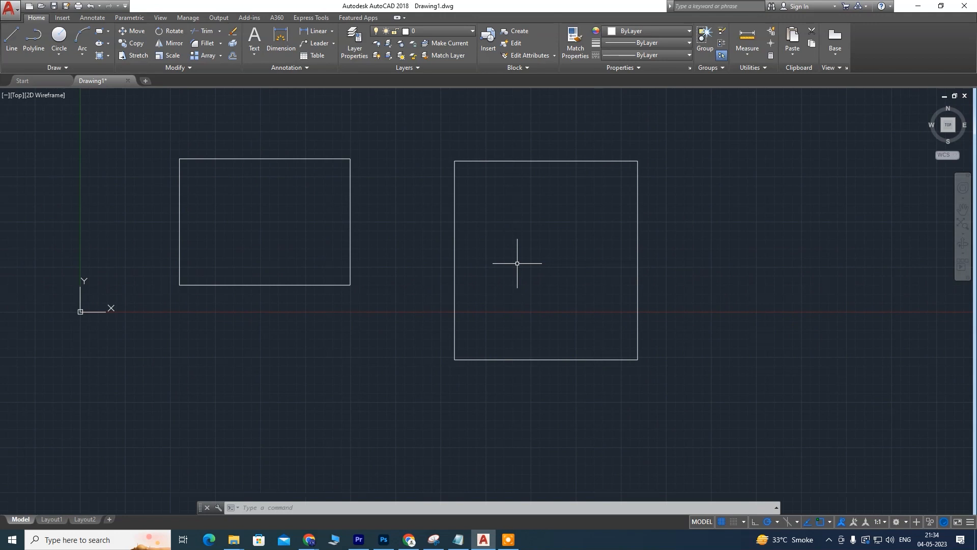
pyautogui.scroll(3, 447, 250)
pyautogui.scroll(-3, 448, 247)
pyautogui.moveTo(494, 247)
pyautogui.mouseDown(button='middle')
pyautogui.moveTo(524, 259)
pyautogui.moveTo(516, 266)
pyautogui.mouseUp(button='middle')
pyautogui.click(443, 160)
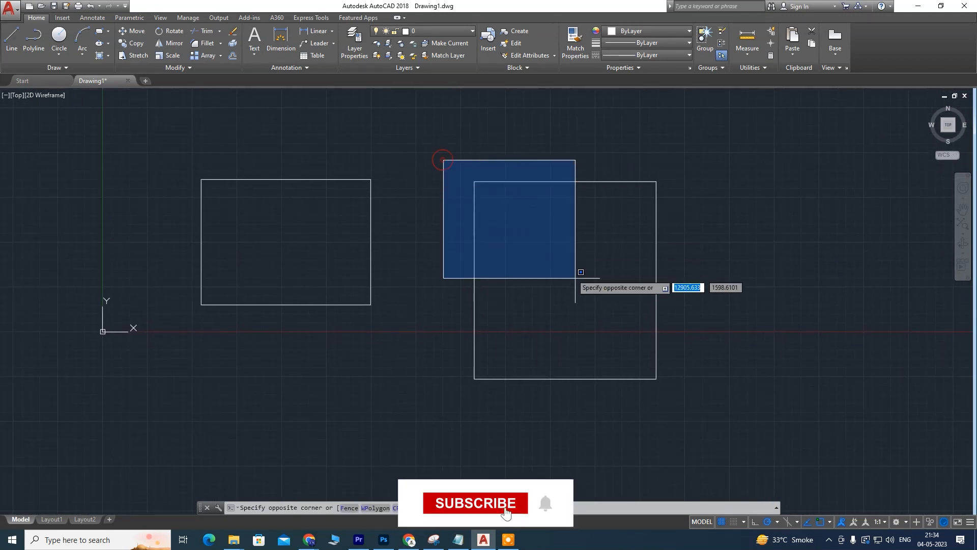
pyautogui.click(444, 176)
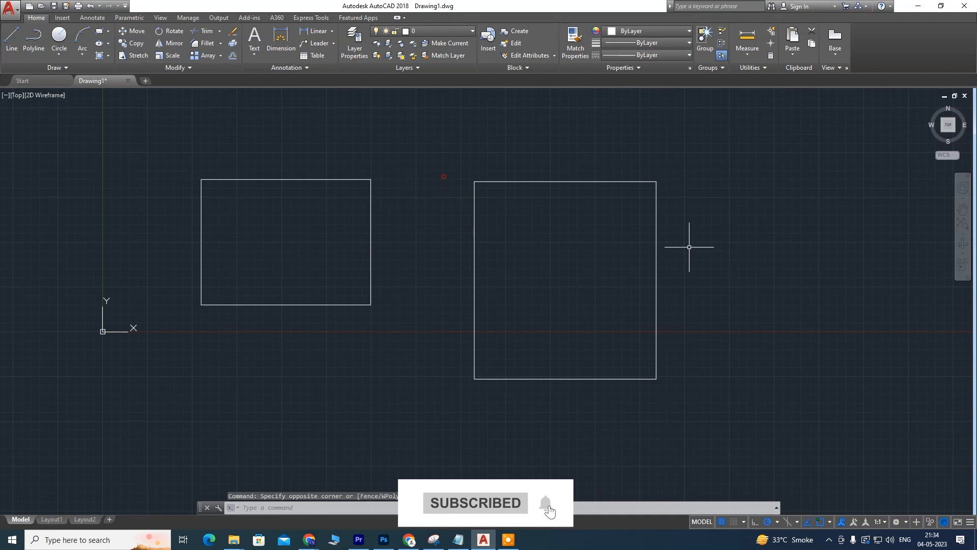
pyautogui.click(691, 146)
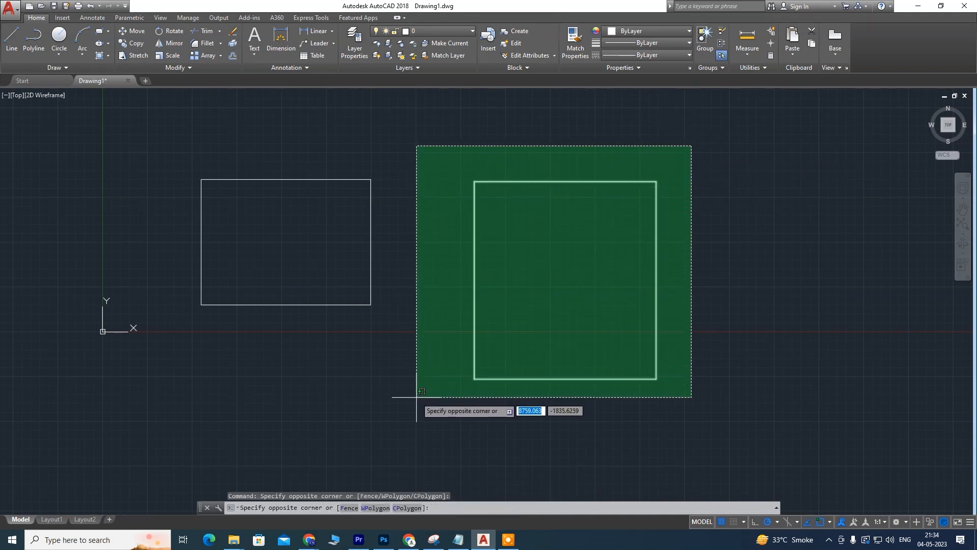
pyautogui.click(643, 153)
pyautogui.moveTo(470, 156)
pyautogui.mouseDown()
pyautogui.moveTo(432, 322)
pyautogui.moveTo(439, 348)
pyautogui.mouseUp()
pyautogui.click(439, 348)
# Select all four sides of the larger rectangle with window selection, trying both box and lasso, and clear the selection
pyautogui.click(436, 212)
pyautogui.click(429, 145)
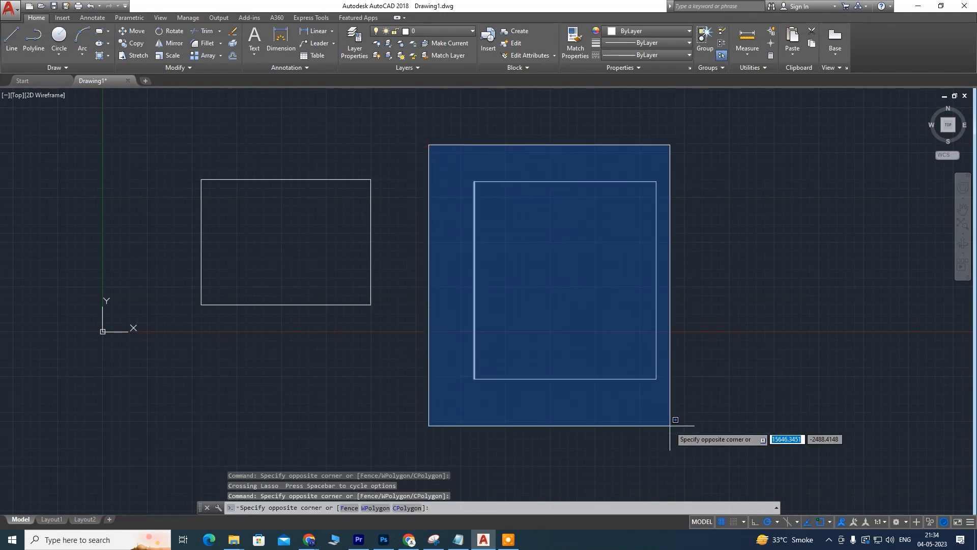
pyautogui.click(427, 163)
pyautogui.click(446, 166)
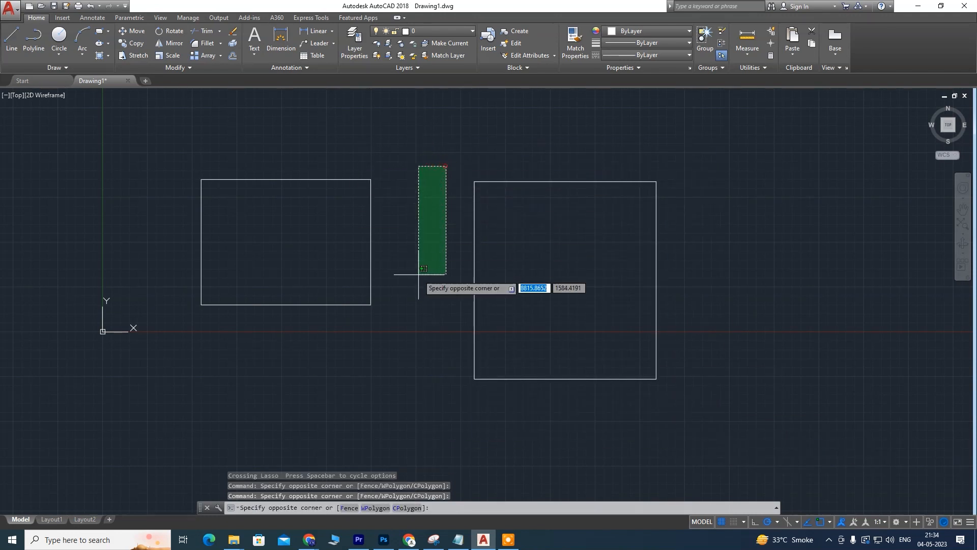
pyautogui.click(443, 204)
pyautogui.moveTo(415, 153)
pyautogui.mouseDown()
pyautogui.moveTo(425, 351)
pyautogui.moveTo(426, 183)
pyautogui.moveTo(543, 442)
pyautogui.moveTo(801, 338)
pyautogui.moveTo(571, 109)
pyautogui.moveTo(436, 144)
pyautogui.mouseUp()
pyautogui.click(427, 147)
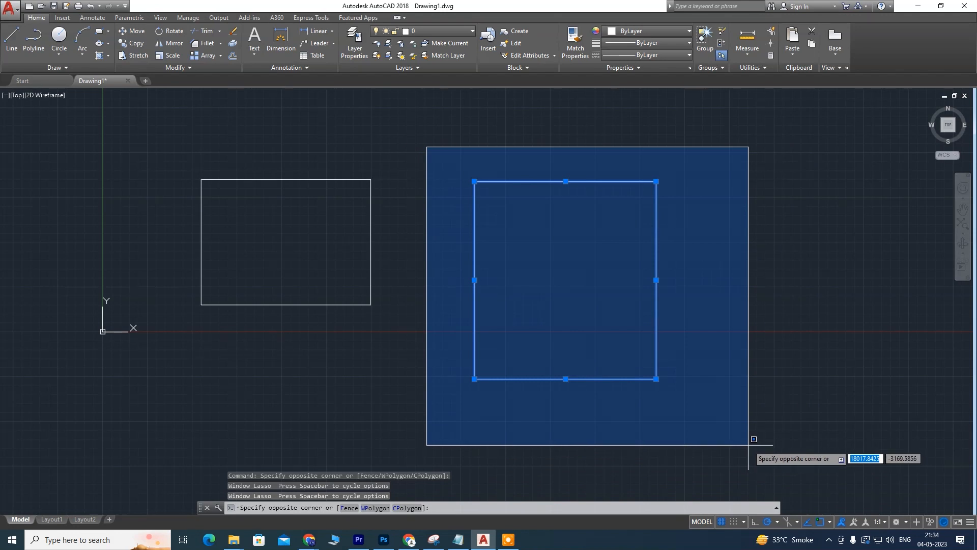
pyautogui.press('Escape')
pyautogui.press('Escape')
# Select the larger rectangle by drawing a freehand window lasso around it, and clear the selection
pyautogui.moveTo(403, 124)
pyautogui.mouseDown()
pyautogui.moveTo(411, 271)
pyautogui.moveTo(746, 421)
pyautogui.moveTo(690, 159)
pyautogui.moveTo(486, 124)
pyautogui.mouseUp()
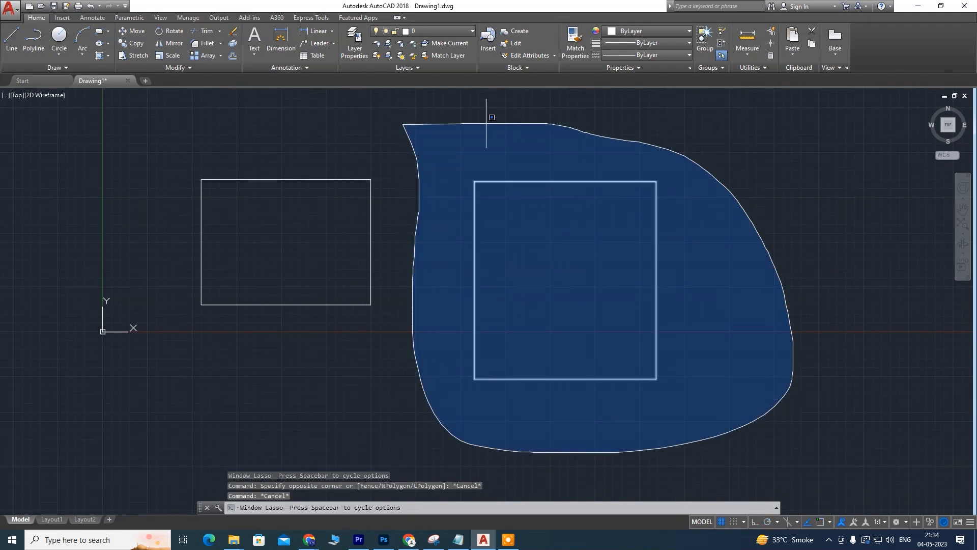
pyautogui.moveTo(413, 126); pyautogui.dragTo(412, 126)
pyautogui.scroll(4, 561, 240)
pyautogui.scroll(-4, 571, 313)
pyautogui.moveTo(564, 288); pyautogui.dragTo(534, 266, button='middle')
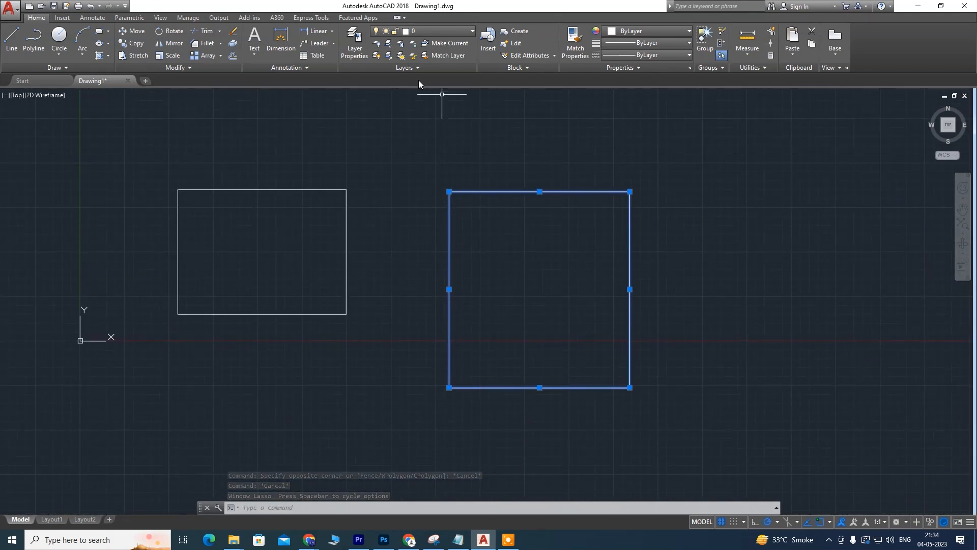
pyautogui.click(398, 146)
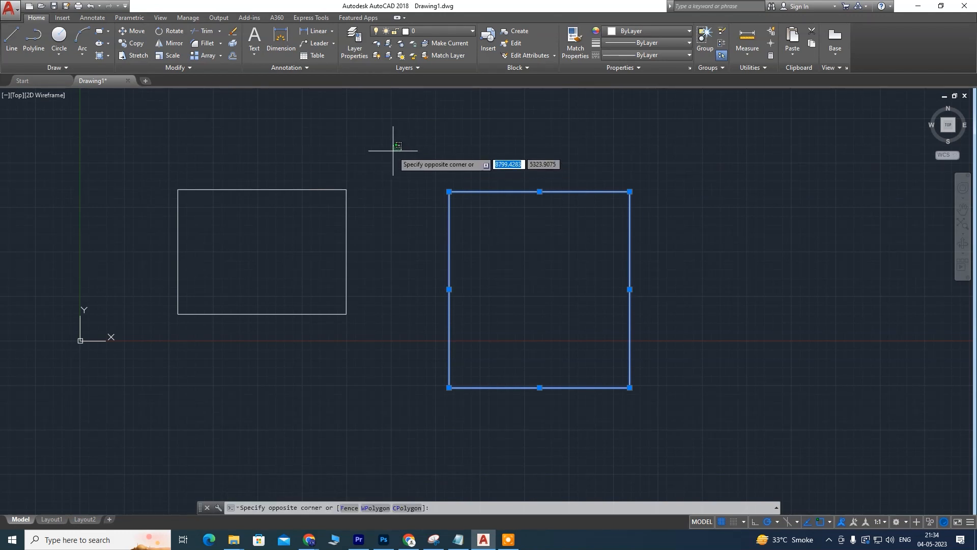
pyautogui.press('Escape')
pyautogui.press('Escape')
# Select the smaller rectangle's four lines with a crossing selection and erase them
pyautogui.moveTo(316, 359)
pyautogui.mouseDown(button='middle')
pyautogui.moveTo(439, 342)
pyautogui.moveTo(418, 359)
pyautogui.mouseUp(button='middle')
pyautogui.scroll(3, 380, 247)
pyautogui.scroll(-2, 375, 259)
pyautogui.moveTo(560, 281)
pyautogui.mouseDown(button='middle')
pyautogui.moveTo(308, 229)
pyautogui.moveTo(423, 261)
pyautogui.mouseUp(button='middle')
pyautogui.click(381, 92)
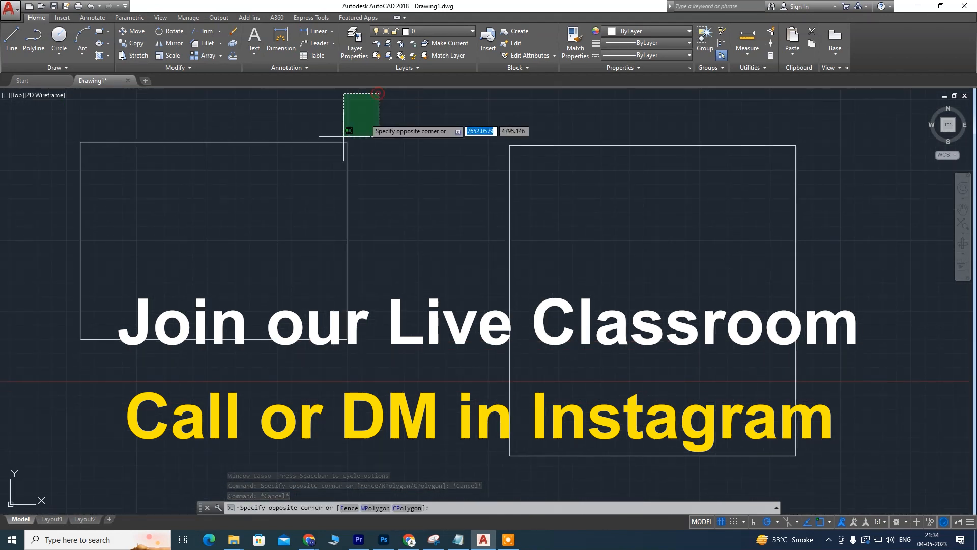
pyautogui.click(72, 395)
pyautogui.press('Delete')
# Draw two connected lines inside the rectangle, vertically down from its top edge and horizontally to its right edge, and end the Line command
pyautogui.moveTo(492, 283); pyautogui.dragTo(427, 273, button='middle')
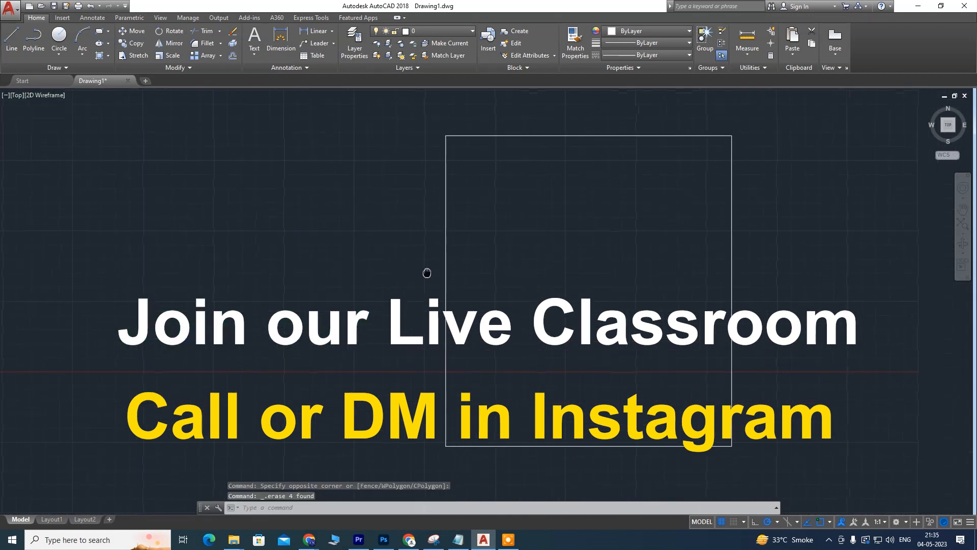
pyautogui.moveTo(576, 245); pyautogui.dragTo(446, 228, button='middle')
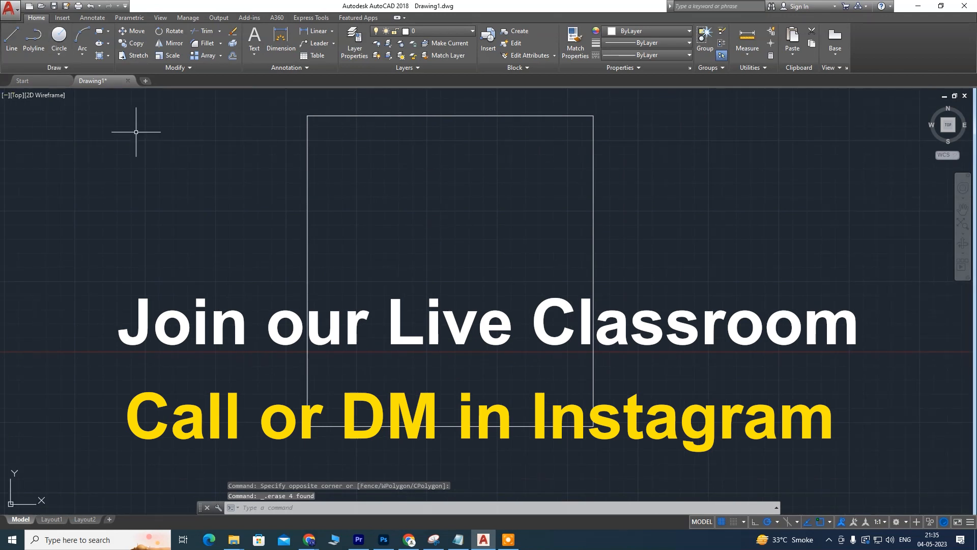
pyautogui.write('l')
pyautogui.press('Return')
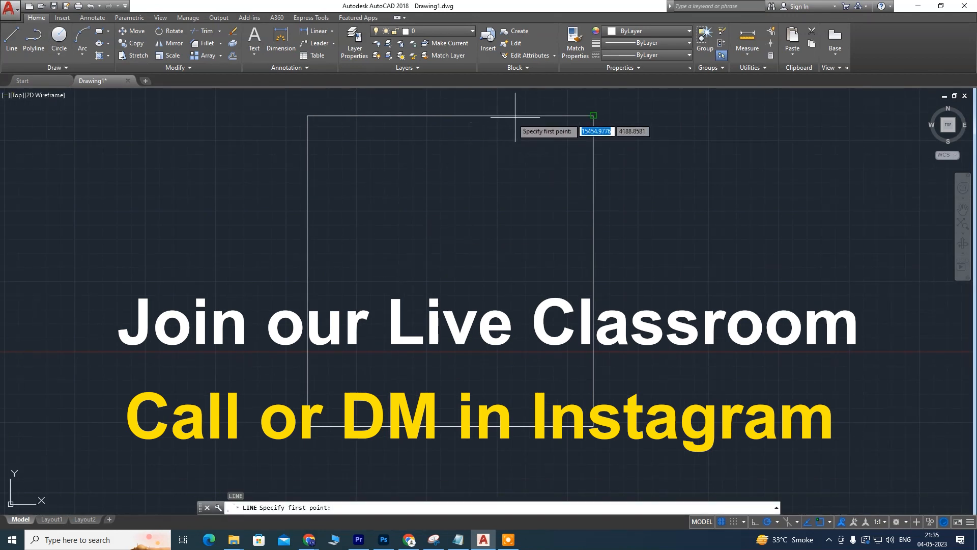
pyautogui.click(427, 116)
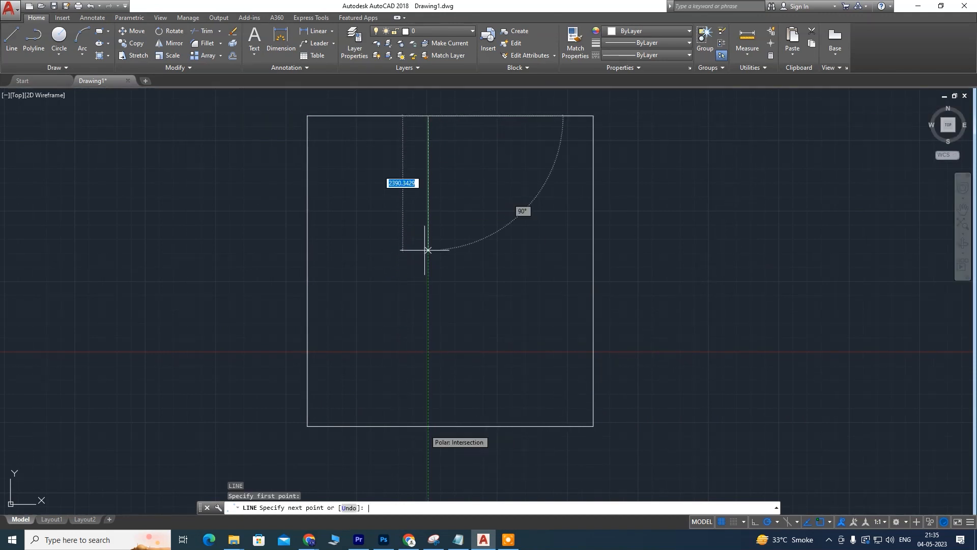
pyautogui.click(428, 285)
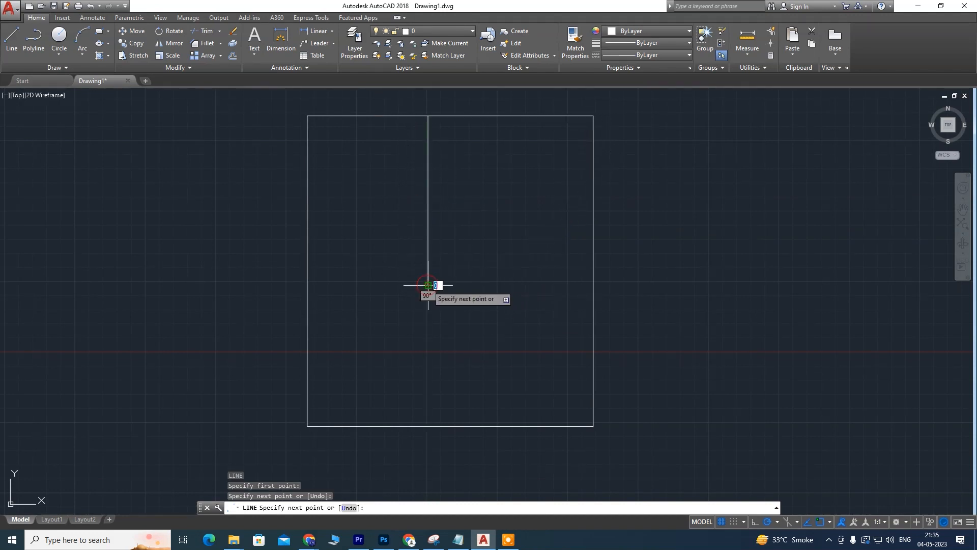
pyautogui.click(593, 285)
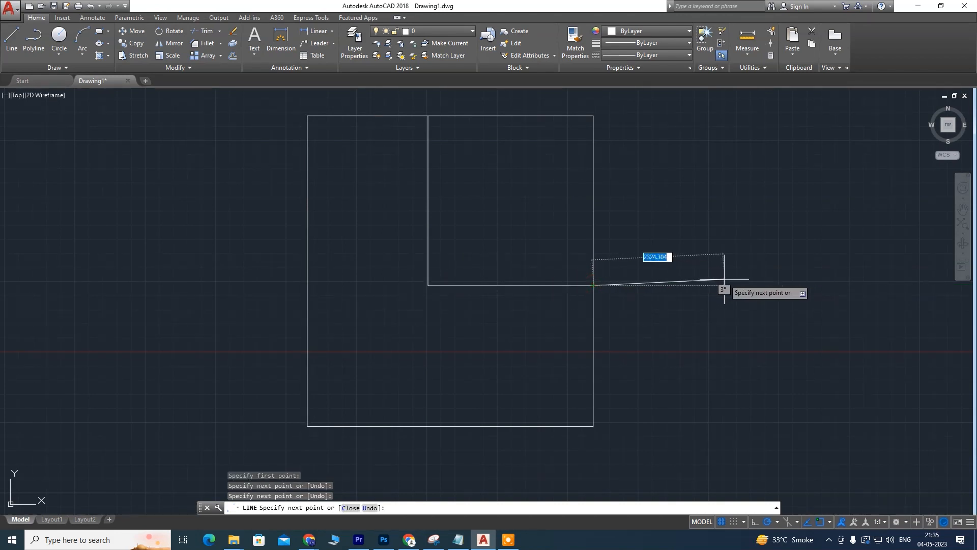
pyautogui.press('Escape')
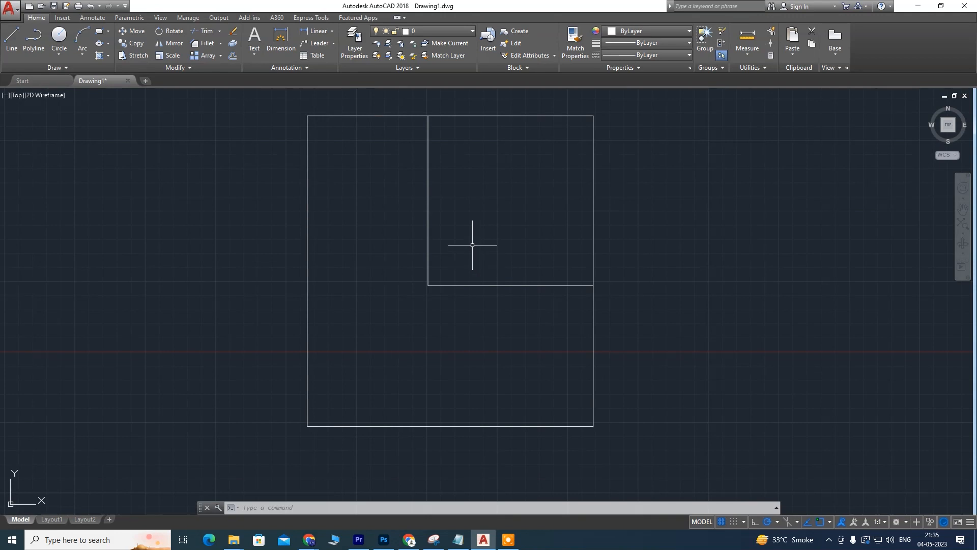
# Draw a four-sided outline with a sloping top beside the rectangle using Line, finishing its short left side with the Close option
pyautogui.scroll(-4, 469, 205)
pyautogui.scroll(2, 459, 233)
pyautogui.scroll(-2, 471, 222)
pyautogui.scroll(2, 470, 225)
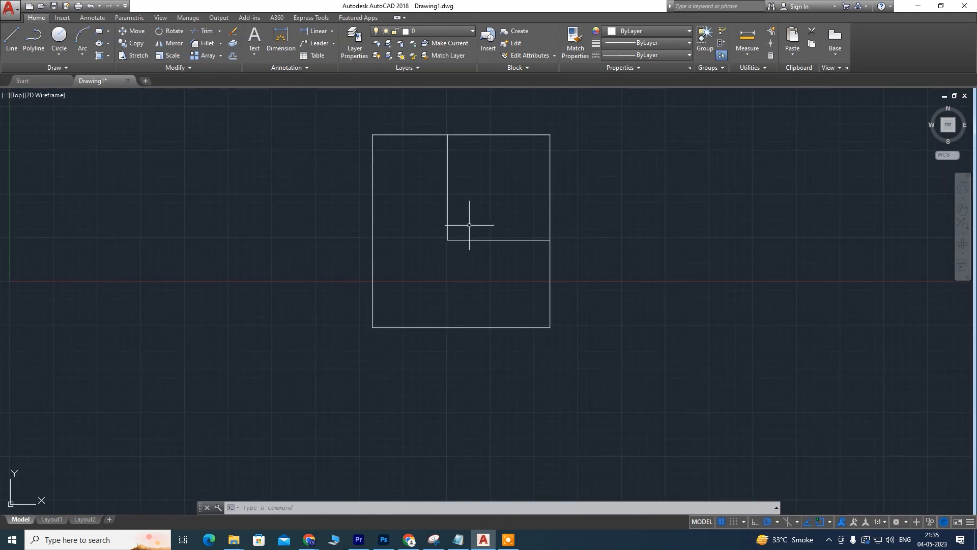
pyautogui.moveTo(469, 225); pyautogui.dragTo(467, 282, button='middle')
pyautogui.scroll(2, 428, 227)
pyautogui.scroll(-4, 434, 224)
pyautogui.moveTo(434, 224)
pyautogui.mouseDown(button='middle')
pyautogui.moveTo(473, 192)
pyautogui.moveTo(361, 222)
pyautogui.mouseUp(button='middle')
pyautogui.moveTo(288, 212)
pyautogui.mouseDown(button='middle')
pyautogui.moveTo(447, 190)
pyautogui.moveTo(336, 185)
pyautogui.mouseUp(button='middle')
pyautogui.click(12, 35)
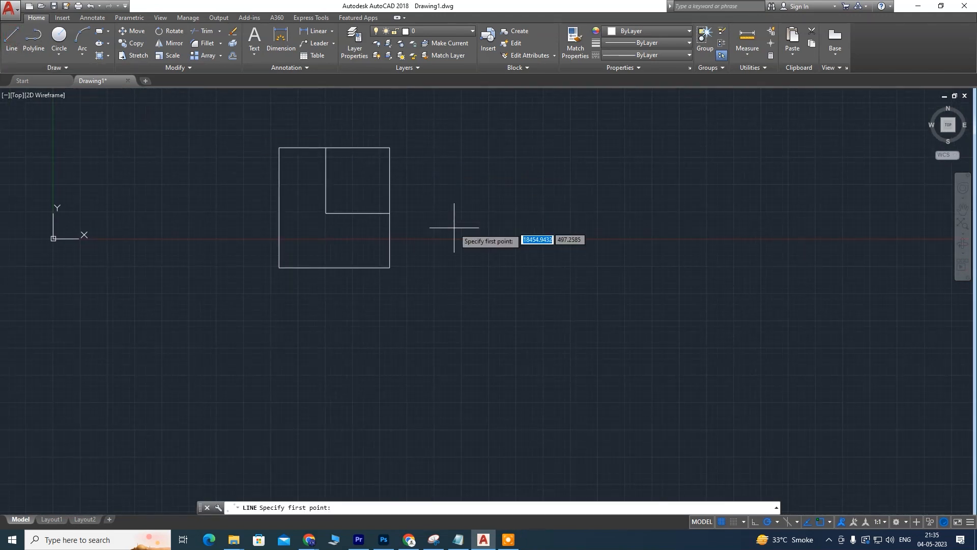
pyautogui.click(455, 229)
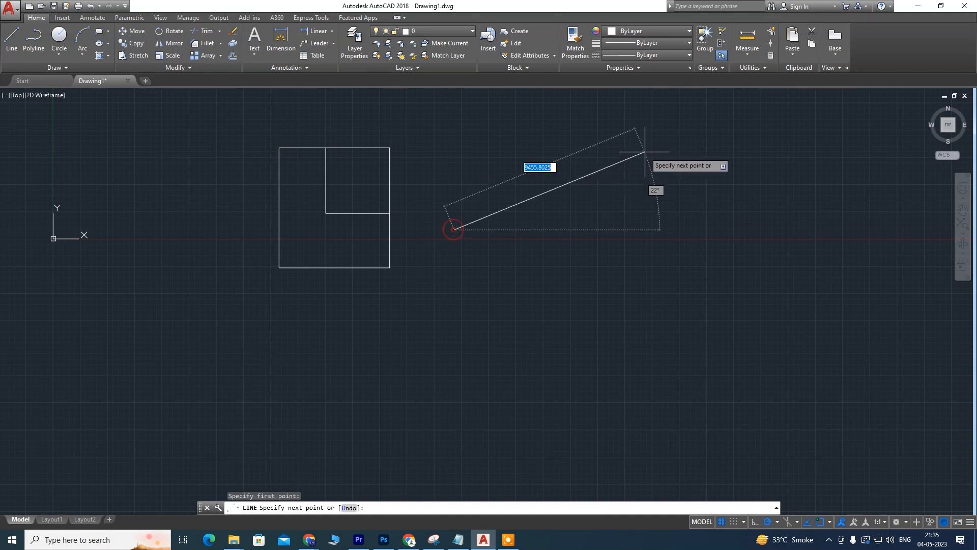
pyautogui.click(679, 125)
pyautogui.click(680, 239)
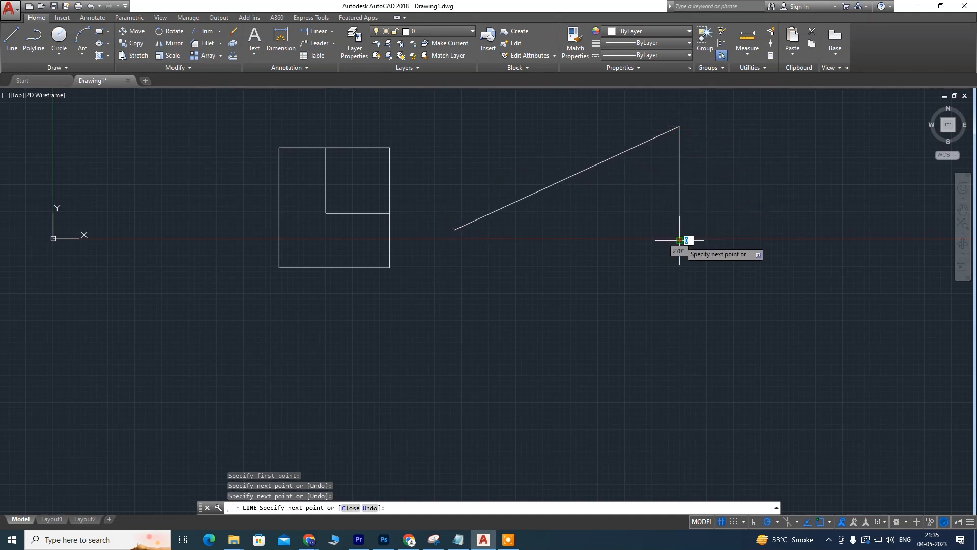
pyautogui.click(454, 241)
pyautogui.write('c')
pyautogui.press('Return')
# Draw an irregular many-sided polyline around the sloping four-sided outline, finishing at its start point, and end the Polyline command
pyautogui.scroll(5, 619, 270)
pyautogui.scroll(-5, 351, 275)
pyautogui.scroll(4, 495, 272)
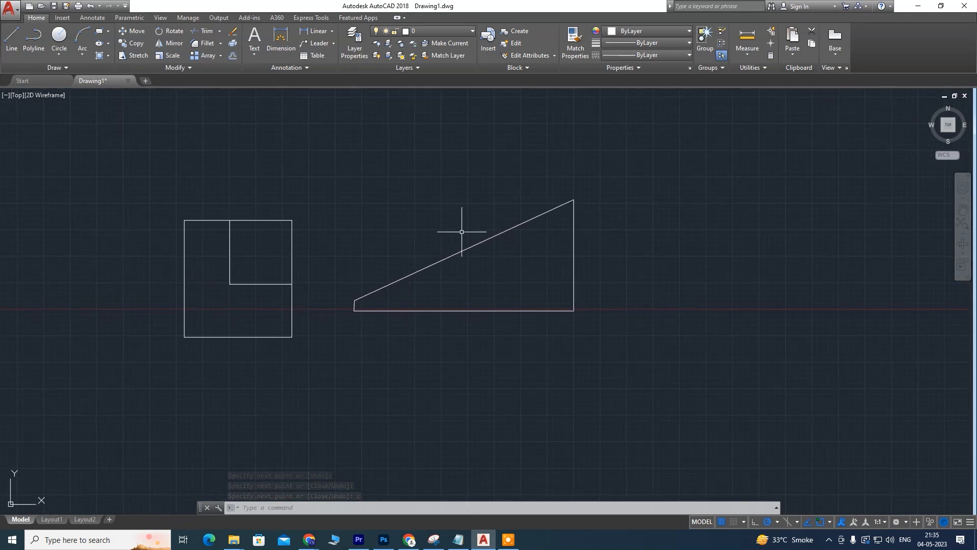
pyautogui.click(38, 53)
pyautogui.click(409, 190)
pyautogui.click(530, 156)
pyautogui.click(642, 169)
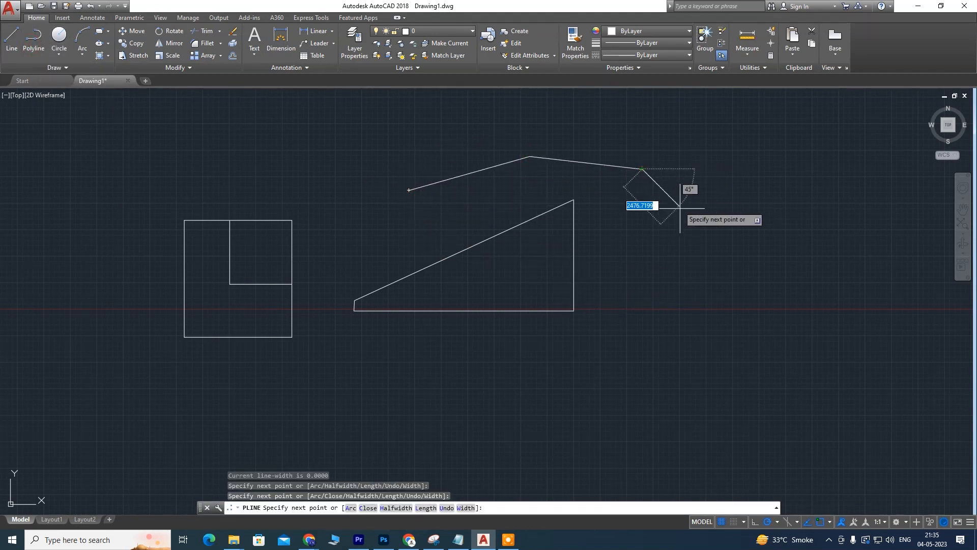
pyautogui.click(682, 212)
pyautogui.click(682, 286)
pyautogui.click(668, 336)
pyautogui.click(483, 385)
pyautogui.click(387, 370)
pyautogui.click(341, 348)
pyautogui.click(329, 329)
pyautogui.click(322, 297)
pyautogui.click(322, 272)
pyautogui.click(381, 225)
pyautogui.click(381, 196)
pyautogui.click(409, 190)
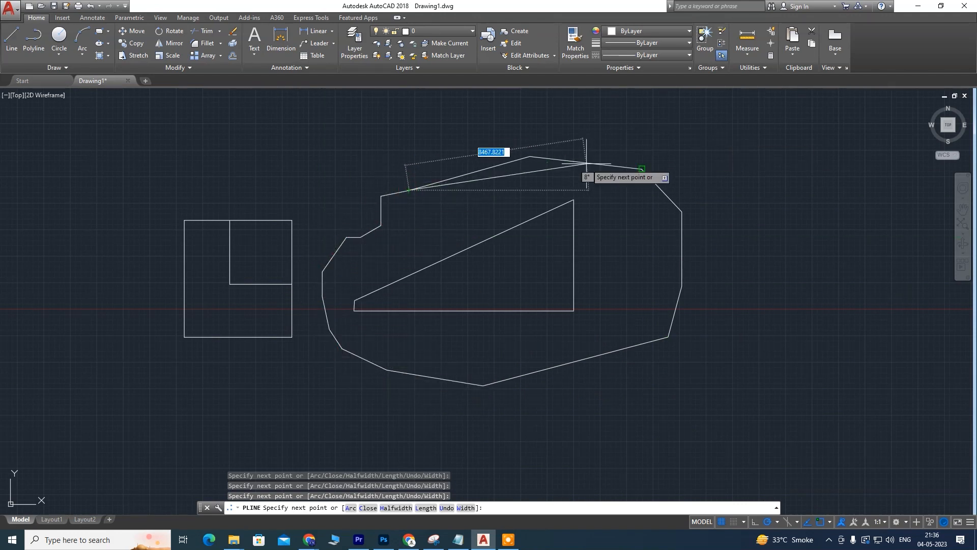
pyautogui.press('Escape')
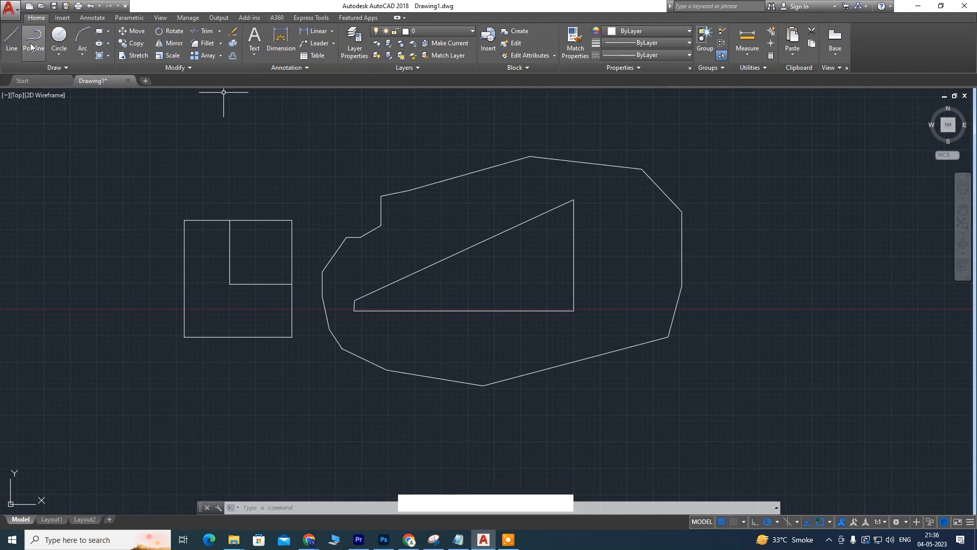
# Check the option for repeating the last Polyline command without choosing it
pyautogui.moveTo(718, 253)
pyautogui.mouseDown(button='middle')
pyautogui.moveTo(421, 252)
pyautogui.moveTo(540, 270)
pyautogui.moveTo(635, 264)
pyautogui.moveTo(650, 254)
pyautogui.mouseUp(button='middle')
pyautogui.scroll(-2, 631, 277)
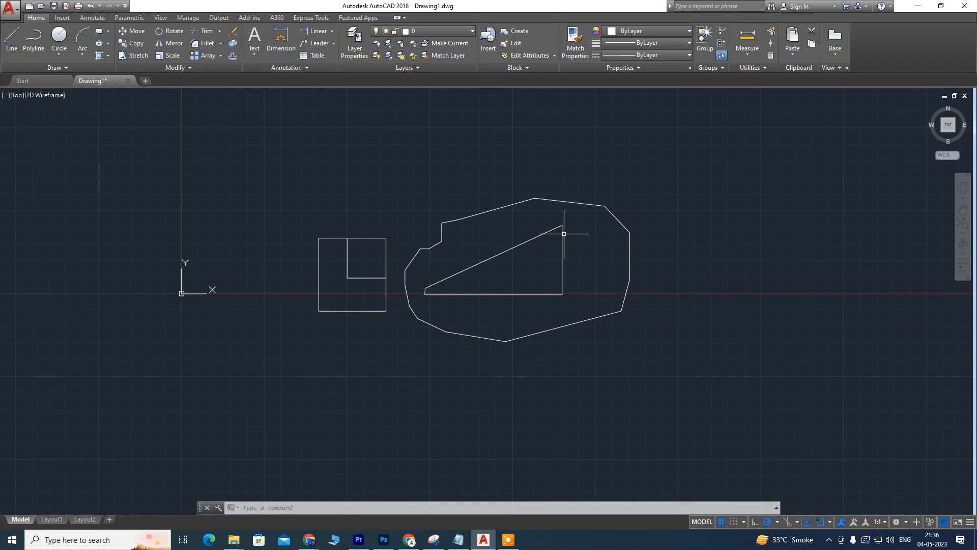
pyautogui.click(718, 214)
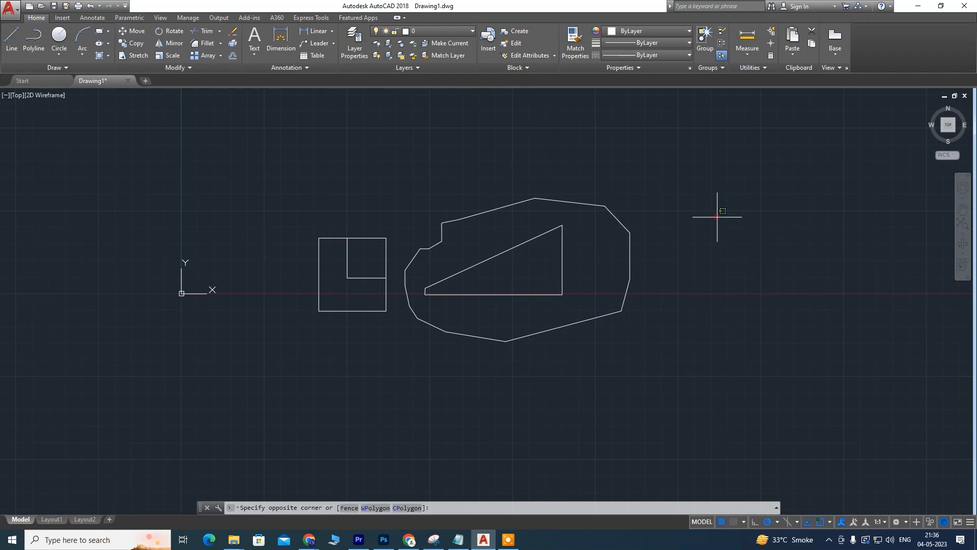
pyautogui.click(812, 252)
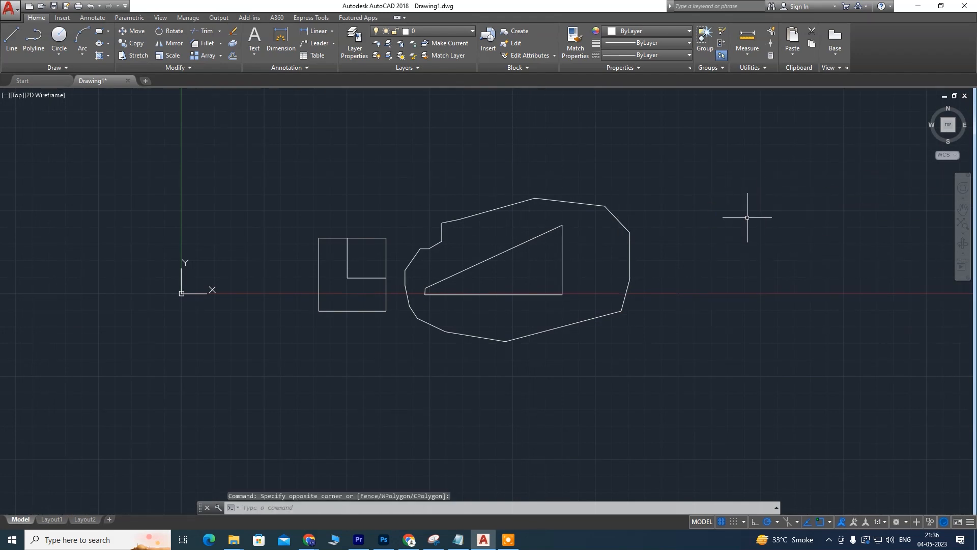
pyautogui.rightClick(711, 193)
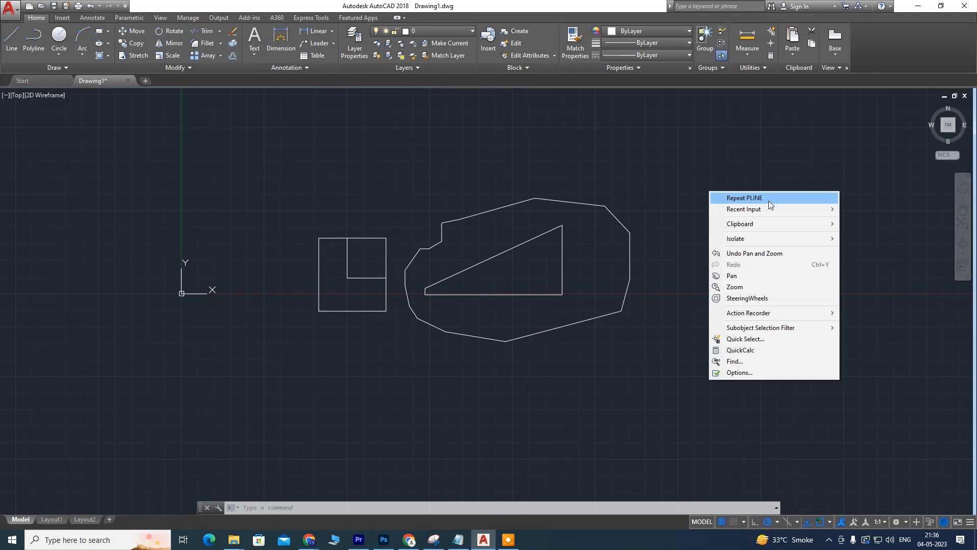
pyautogui.click(665, 178)
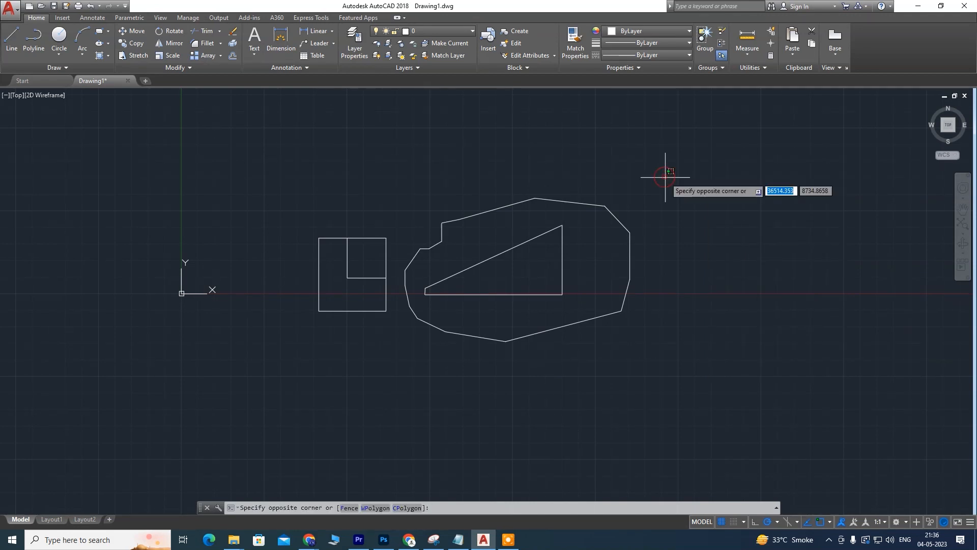
pyautogui.click(701, 238)
# Repeat the Polyline command to draw a ten-sided outline to the right of the existing shapes, finishing at its start point
pyautogui.press('Return')
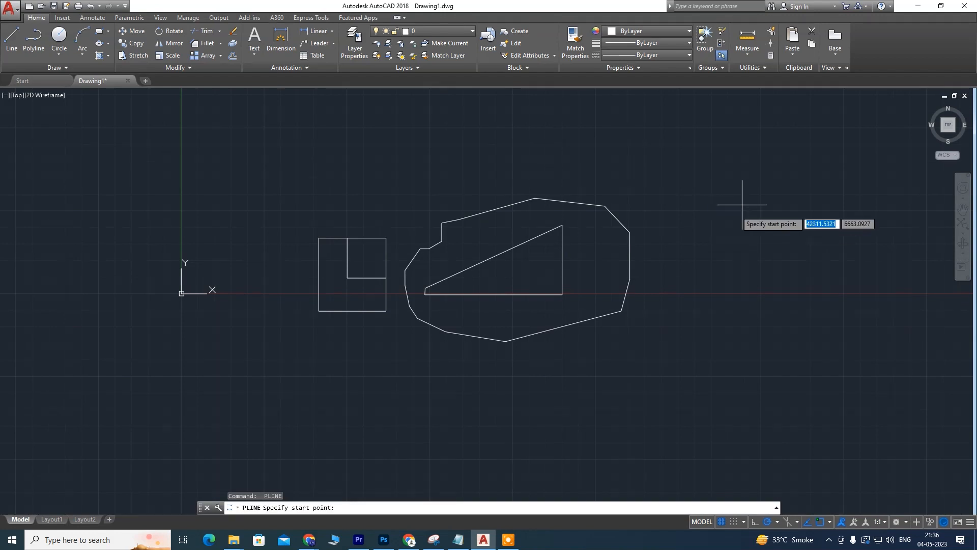
pyautogui.click(698, 214)
pyautogui.click(778, 150)
pyautogui.click(849, 172)
pyautogui.click(888, 244)
pyautogui.click(889, 308)
pyautogui.click(846, 363)
pyautogui.click(778, 369)
pyautogui.click(735, 340)
pyautogui.click(709, 311)
pyautogui.click(694, 254)
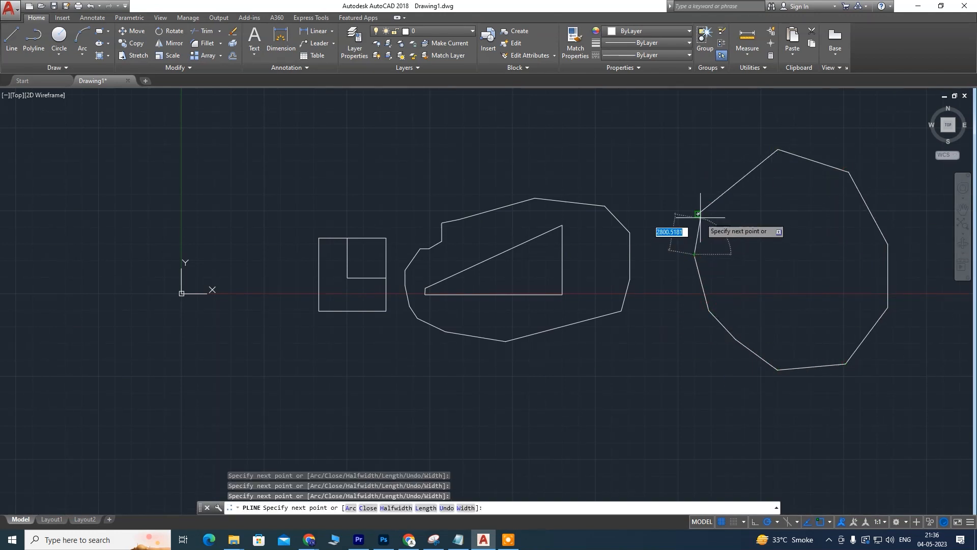
pyautogui.click(698, 214)
pyautogui.press('Escape')
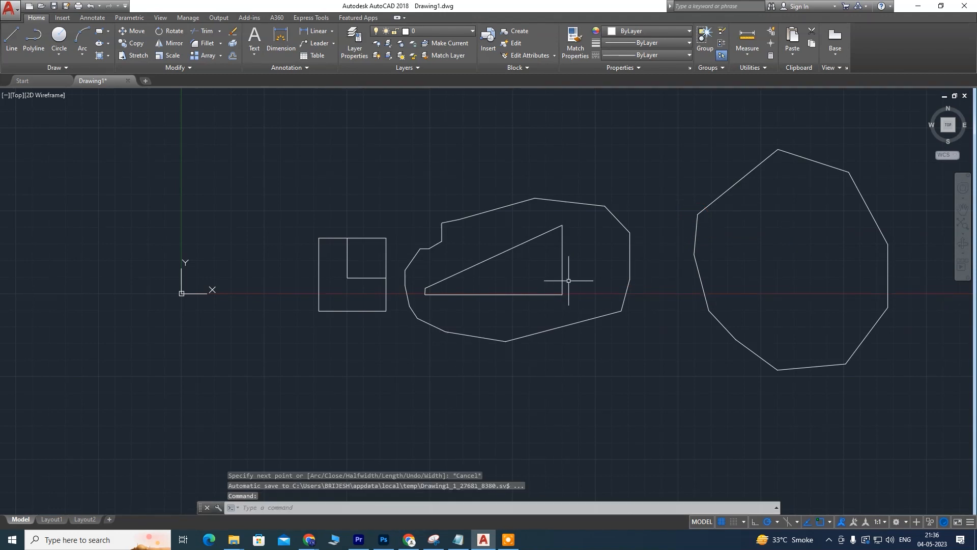
pyautogui.moveTo(748, 216)
pyautogui.mouseDown(button='middle')
pyautogui.moveTo(600, 253)
pyautogui.moveTo(659, 208)
pyautogui.mouseUp(button='middle')
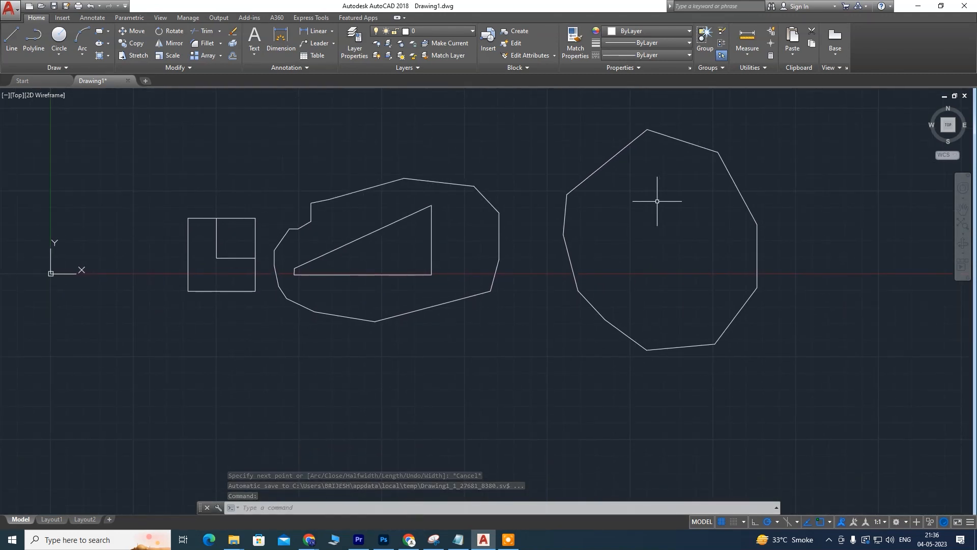
pyautogui.scroll(-4, 630, 232)
pyautogui.scroll(3, 631, 231)
pyautogui.moveTo(631, 231); pyautogui.dragTo(611, 269, button='middle')
pyautogui.scroll(1, 602, 263)
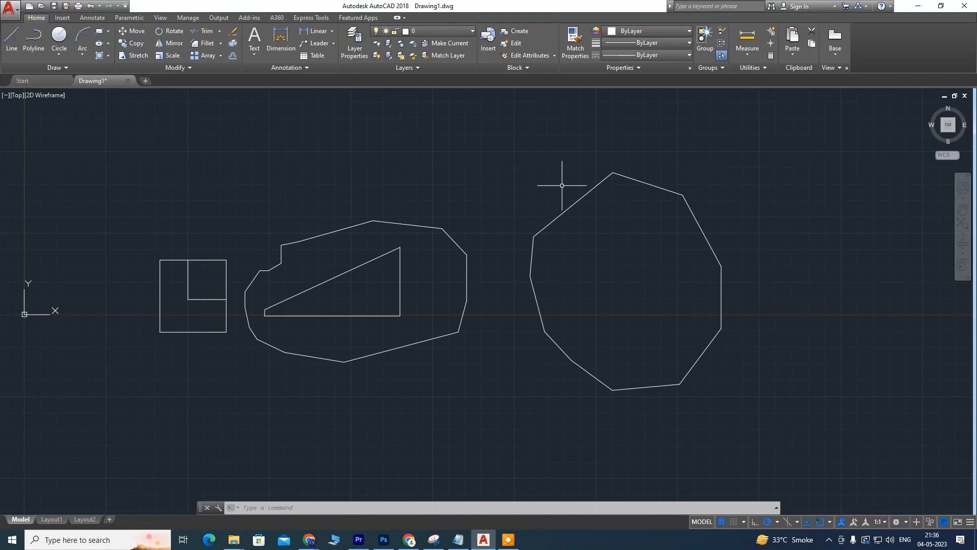
pyautogui.moveTo(120, 350)
pyautogui.mouseDown(button='middle')
pyautogui.moveTo(219, 379)
pyautogui.moveTo(159, 389)
pyautogui.mouseUp(button='middle')
pyautogui.scroll(4, 270, 325)
pyautogui.scroll(-6, 357, 270)
pyautogui.scroll(4, 407, 255)
pyautogui.moveTo(259, 284); pyautogui.dragTo(421, 269, button='middle')
pyautogui.scroll(-1, 379, 276)
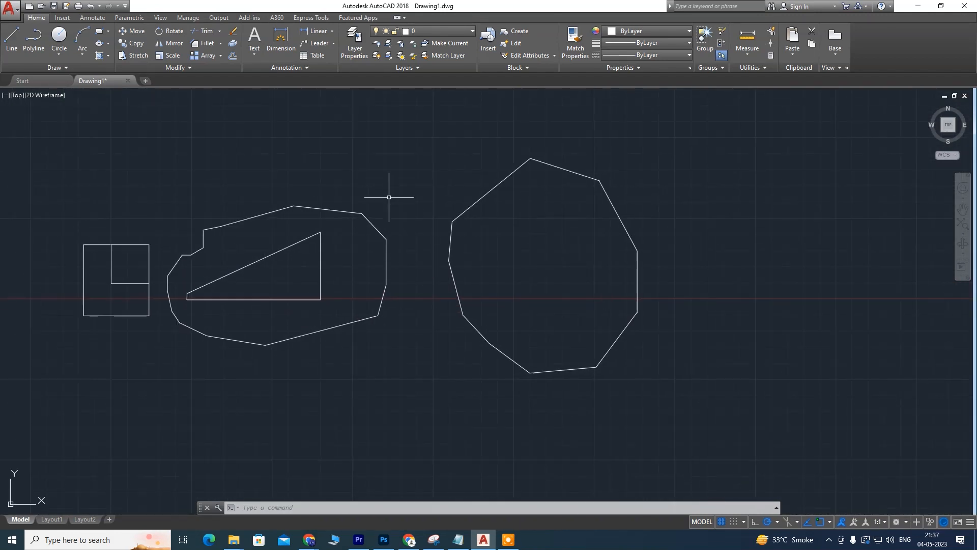
# Draw a circle by center and radius to the right of the ten-sided outline
pyautogui.click(60, 55)
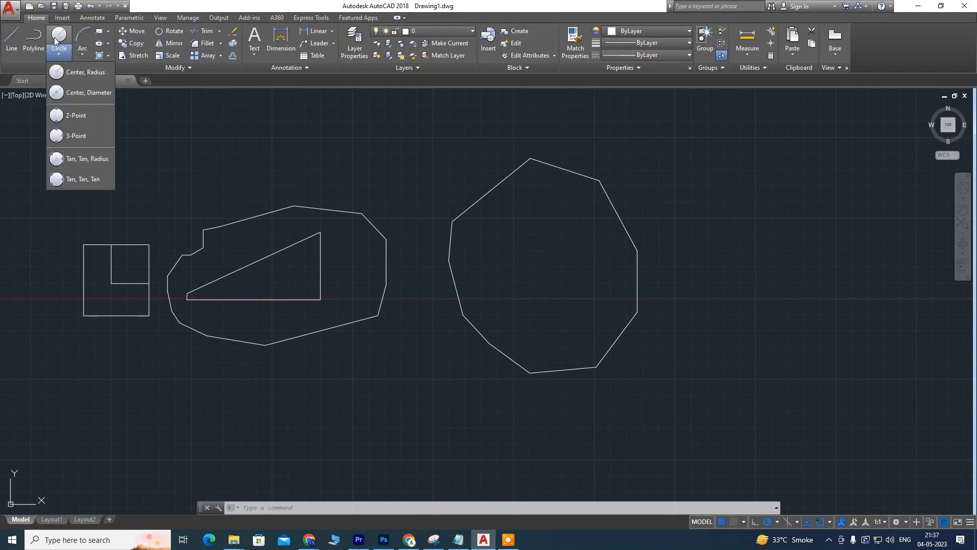
pyautogui.click(77, 72)
pyautogui.moveTo(732, 295); pyautogui.dragTo(416, 291, button='middle')
pyautogui.click(432, 182)
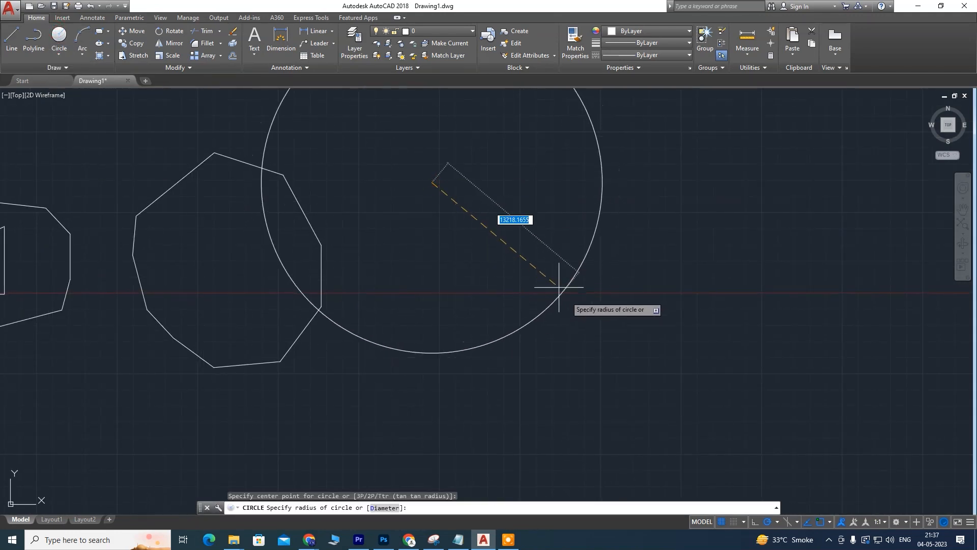
pyautogui.moveTo(540, 228); pyautogui.dragTo(617, 340, button='middle')
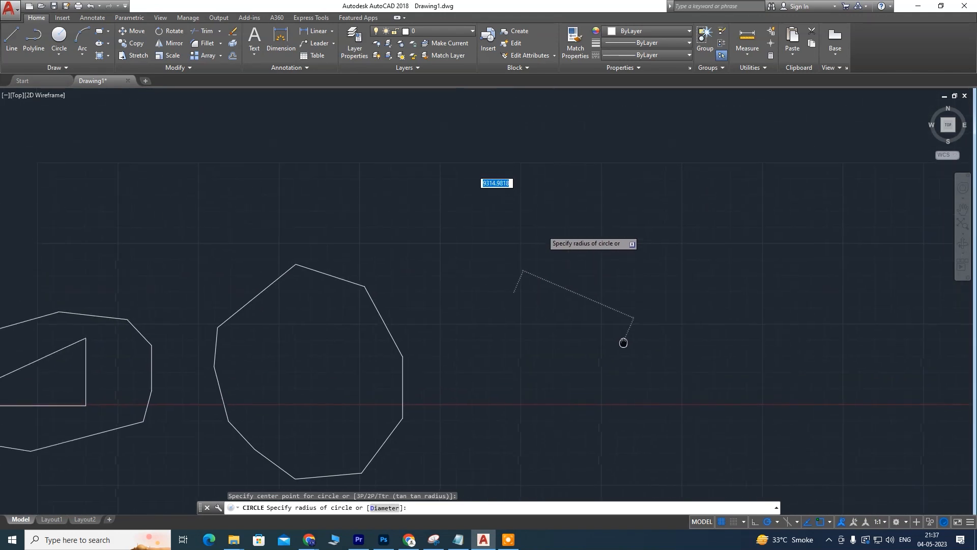
pyautogui.click(599, 292)
pyautogui.moveTo(656, 350); pyautogui.dragTo(544, 298, button='middle')
# Check the available circle construction methods without choosing one
pyautogui.click(59, 53)
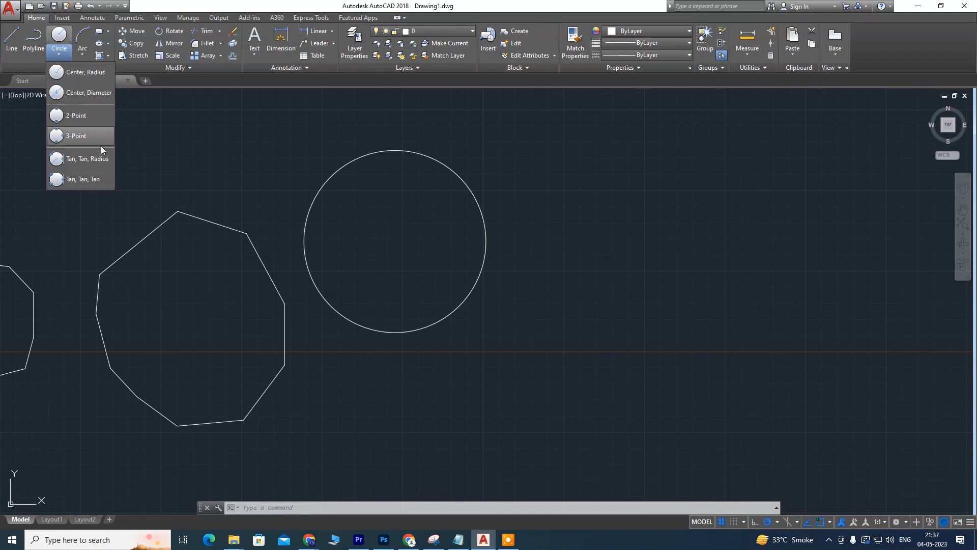
pyautogui.click(491, 255)
pyautogui.moveTo(517, 220)
pyautogui.mouseDown(button='middle')
pyautogui.moveTo(463, 258)
pyautogui.moveTo(533, 182)
pyautogui.mouseUp(button='middle')
pyautogui.scroll(-4, 533, 183)
pyautogui.scroll(2, 474, 219)
pyautogui.moveTo(471, 224); pyautogui.dragTo(551, 284, button='middle')
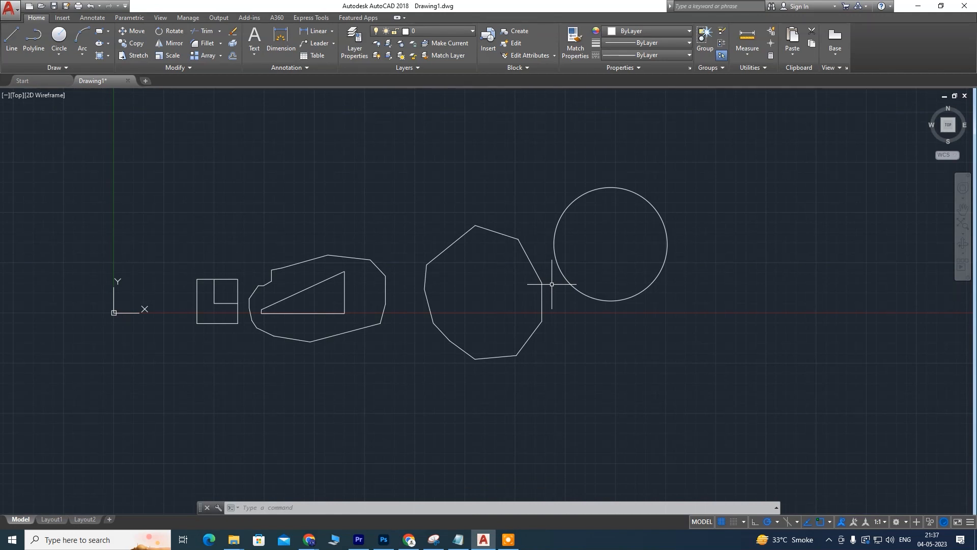
# Draw a wide 3-point arc bulging upward above the circle
pyautogui.moveTo(607, 247); pyautogui.dragTo(512, 255, button='middle')
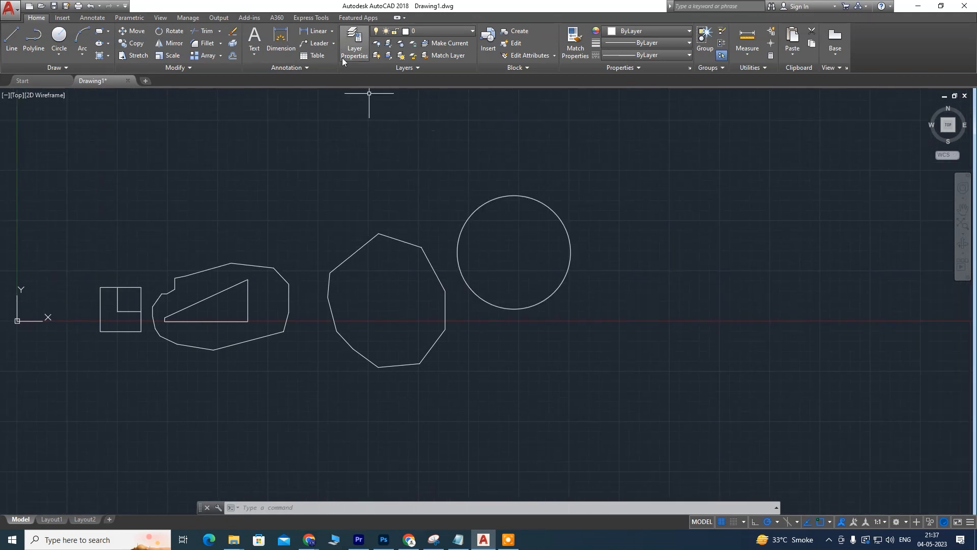
pyautogui.click(82, 52)
pyautogui.click(109, 73)
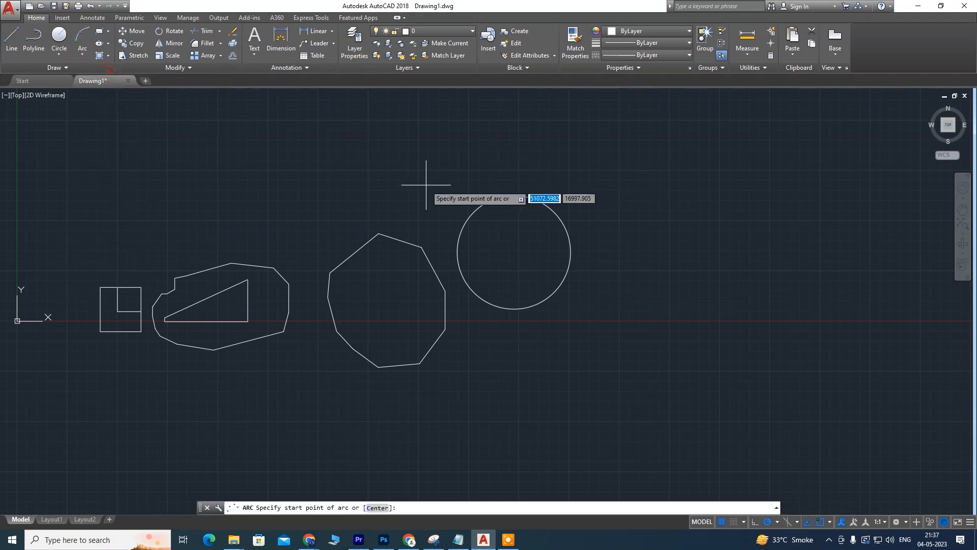
pyautogui.click(335, 202)
pyautogui.click(563, 116)
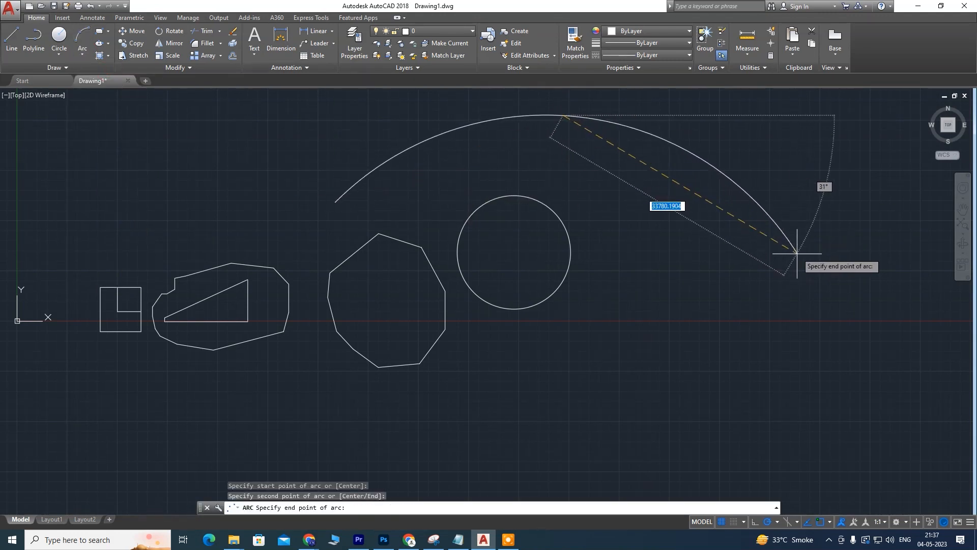
pyautogui.click(629, 203)
pyautogui.moveTo(532, 187); pyautogui.dragTo(537, 263, button='middle')
pyautogui.scroll(2, 504, 211)
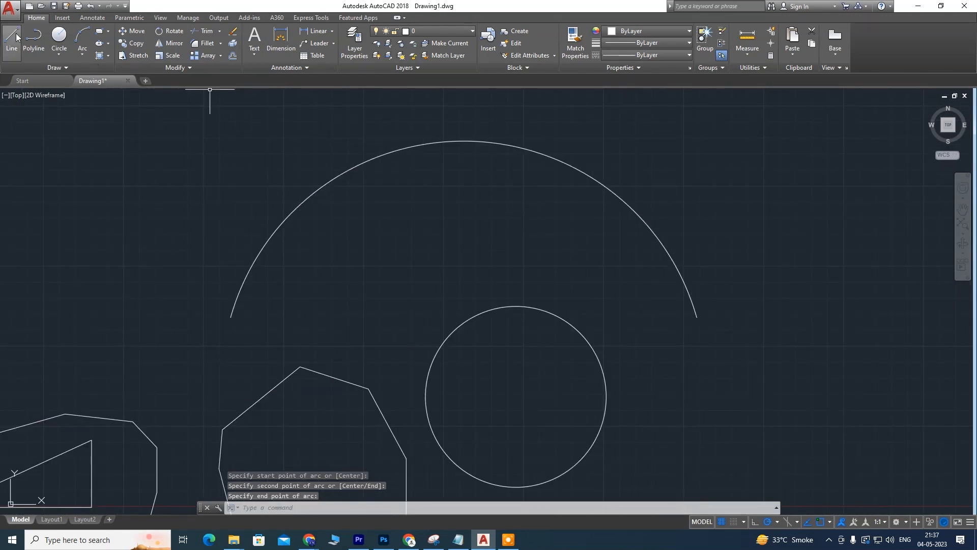
# Draw a straight line joining the arc's two endpoints and end the Line command
pyautogui.click(11, 38)
pyautogui.click(230, 317)
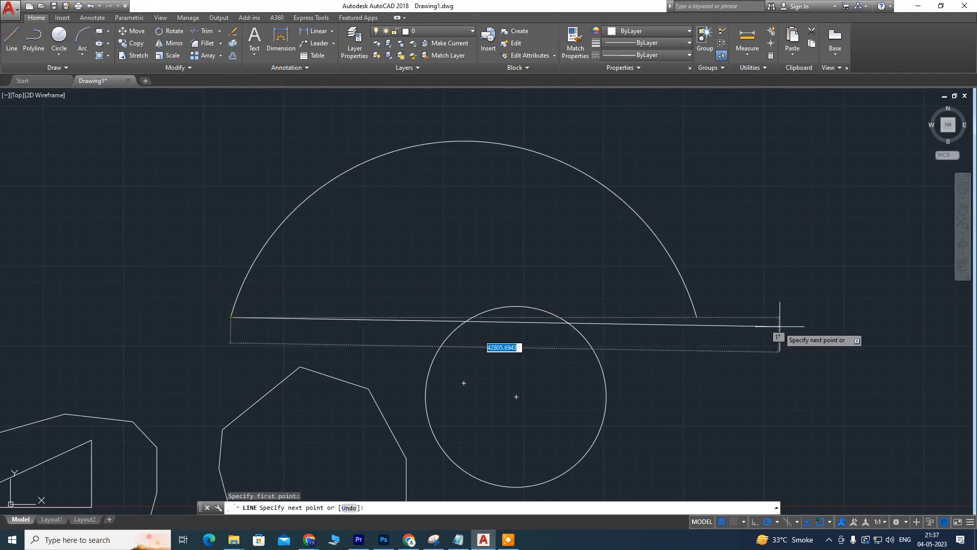
pyautogui.click(697, 317)
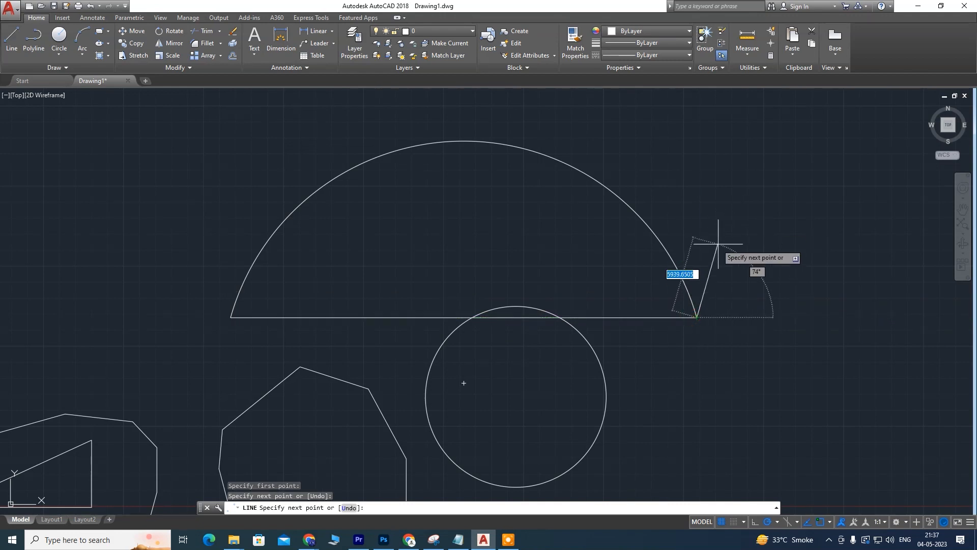
pyautogui.press('Escape')
pyautogui.moveTo(468, 312); pyautogui.dragTo(539, 312, button='middle')
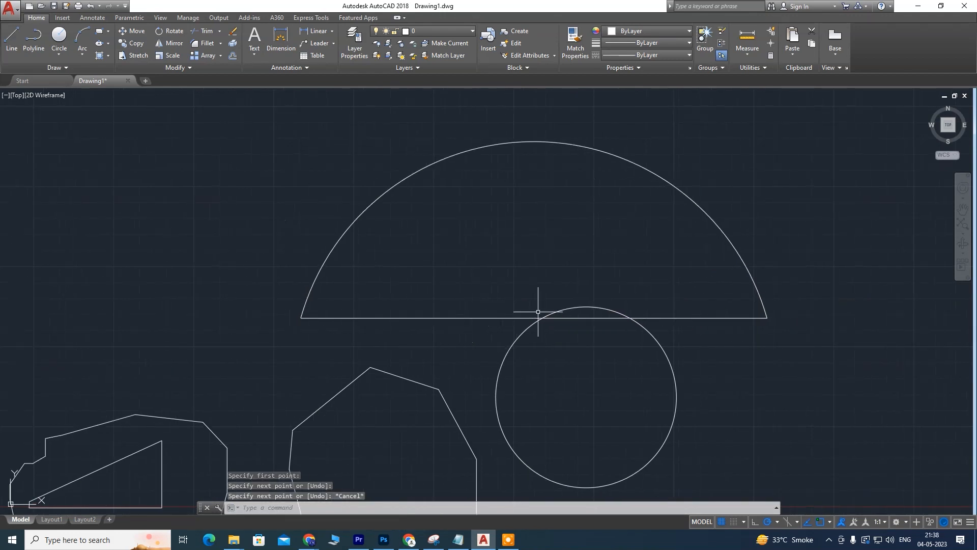
# Try partial window and lasso selections over the arc shape, and pick the arc and its base line individually
pyautogui.click(246, 189)
pyautogui.click(405, 326)
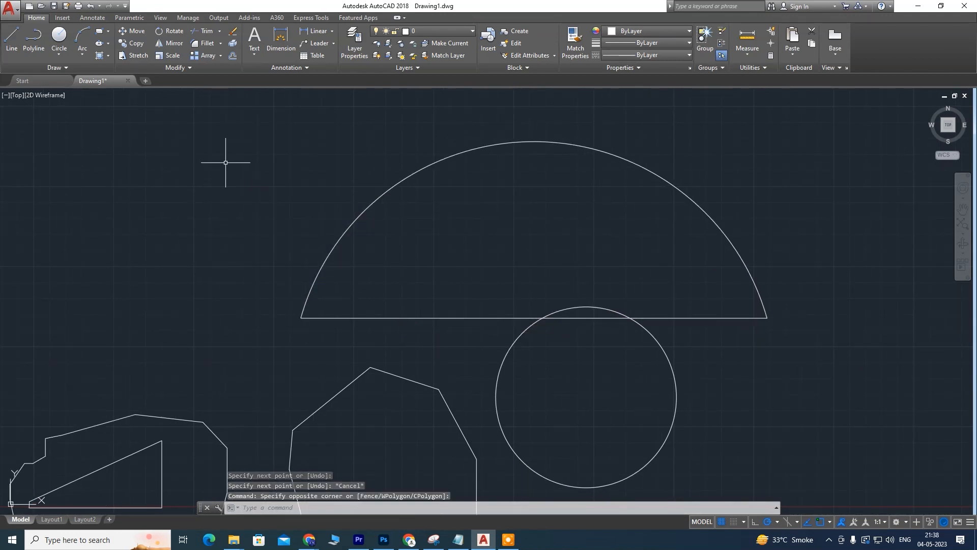
pyautogui.moveTo(269, 157); pyautogui.dragTo(394, 325)
pyautogui.click(380, 198)
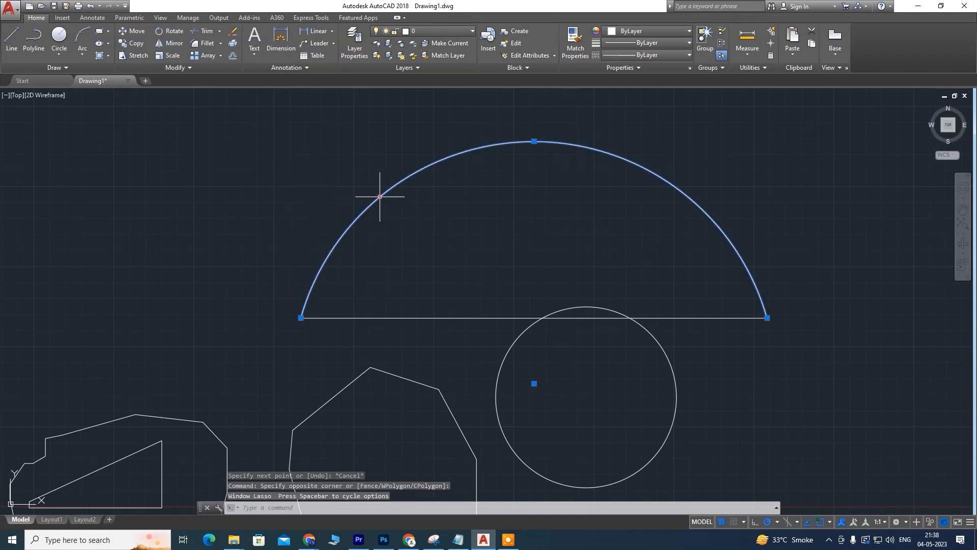
pyautogui.keyDown('shift'); pyautogui.click(387, 318); pyautogui.keyUp('shift')
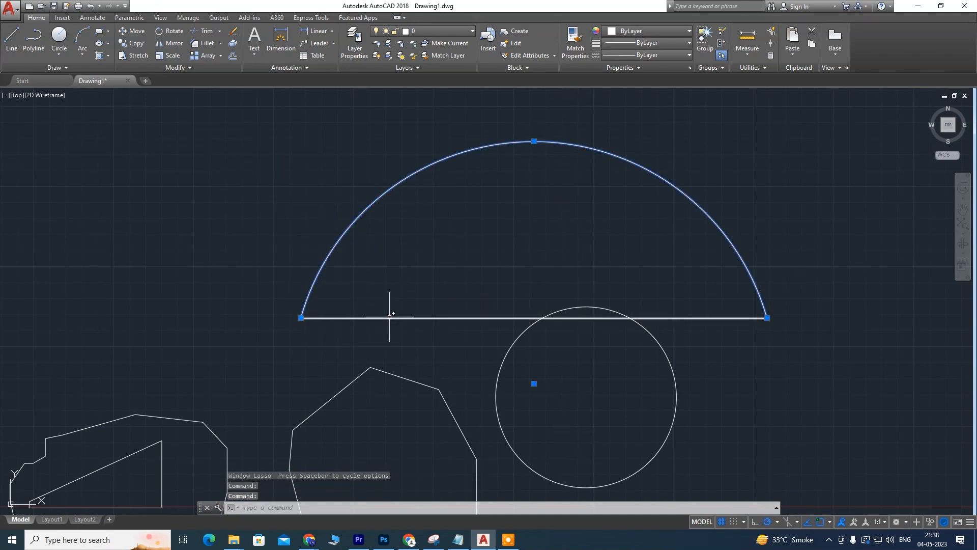
pyautogui.keyDown('shift'); pyautogui.click(390, 317); pyautogui.keyUp('shift')
# Window-select the arc and its base line and move them horizontally to the right of the circle, using the line's right endpoint as base point
pyautogui.scroll(-4, 478, 256)
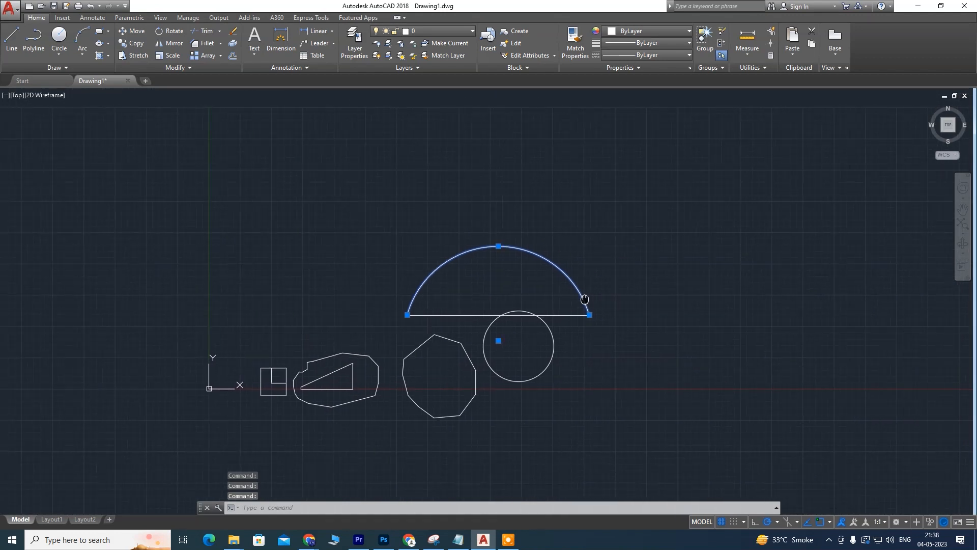
pyautogui.scroll(2, 497, 255)
pyautogui.scroll(-1, 500, 277)
pyautogui.moveTo(528, 310)
pyautogui.mouseDown(button='middle')
pyautogui.moveTo(392, 234)
pyautogui.moveTo(463, 318)
pyautogui.mouseUp(button='middle')
pyautogui.scroll(1, 392, 234)
pyautogui.click(235, 159)
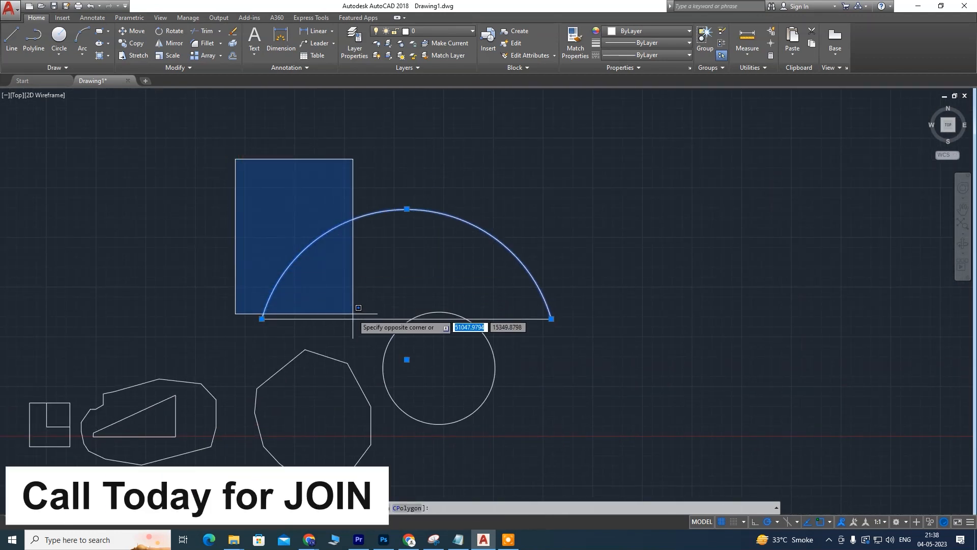
pyautogui.click(593, 340)
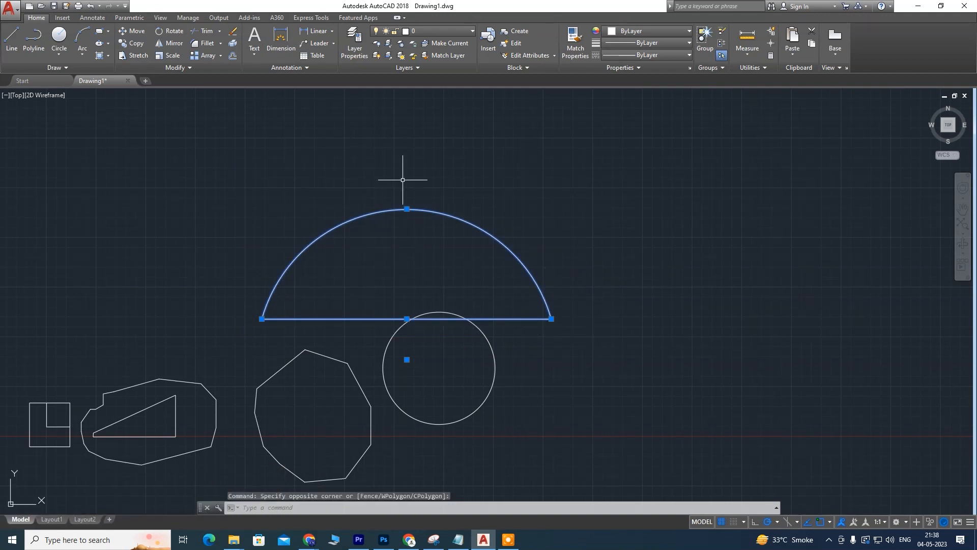
pyautogui.moveTo(653, 280); pyautogui.dragTo(558, 282, button='middle')
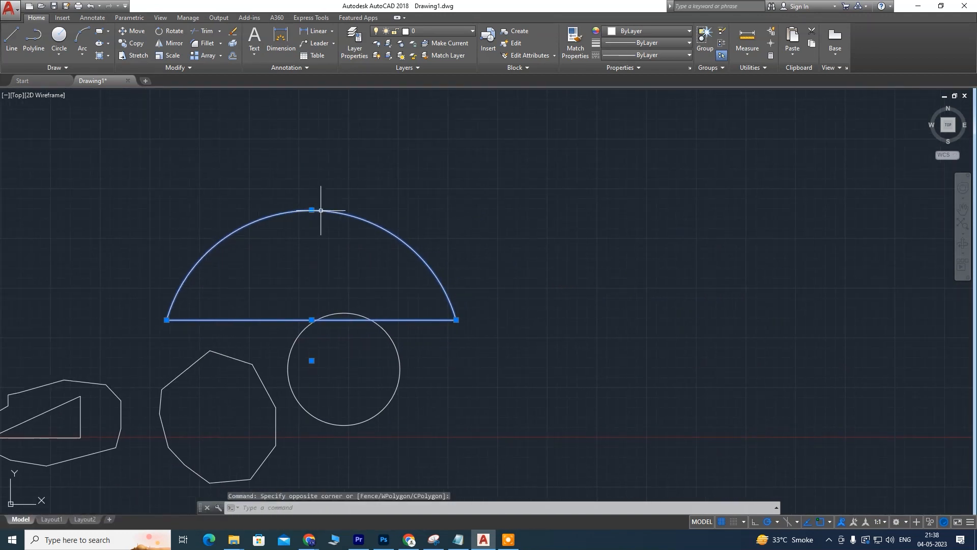
pyautogui.click(135, 30)
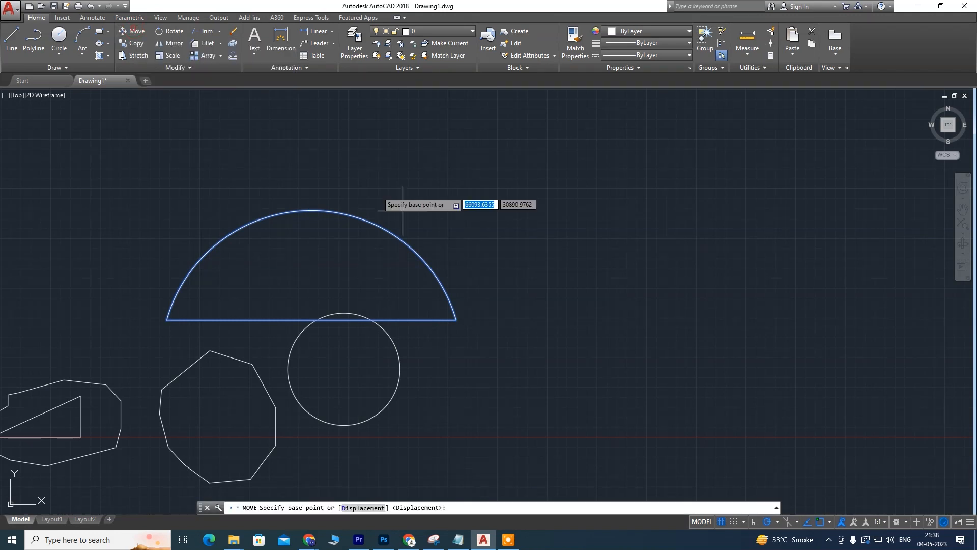
pyautogui.click(457, 319)
pyautogui.click(770, 320)
# Window-select the dome shape again and move it a short distance further right from its lower-right corner with the M command
pyautogui.moveTo(529, 304); pyautogui.dragTo(178, 259, button='middle')
pyautogui.moveTo(249, 284); pyautogui.dragTo(292, 340, button='middle')
pyautogui.click(91, 133)
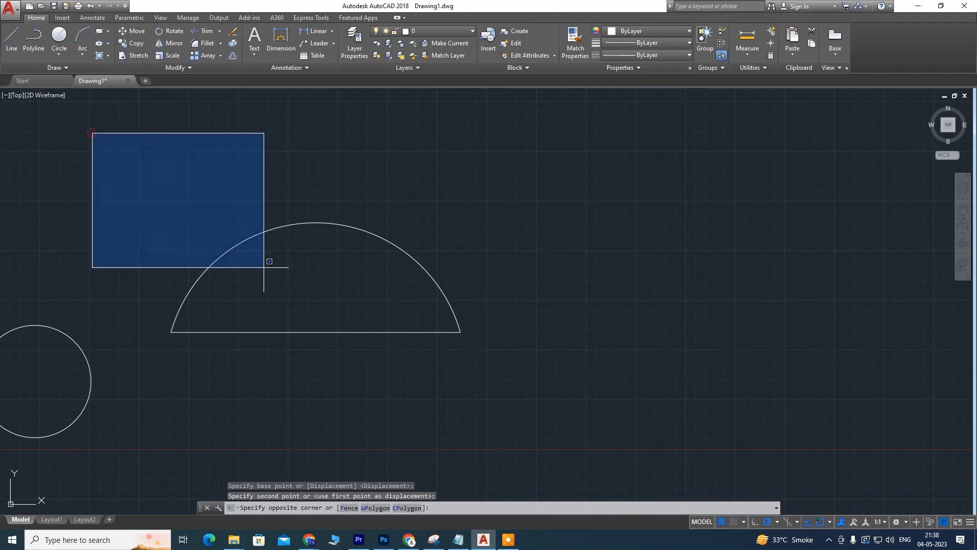
pyautogui.click(529, 377)
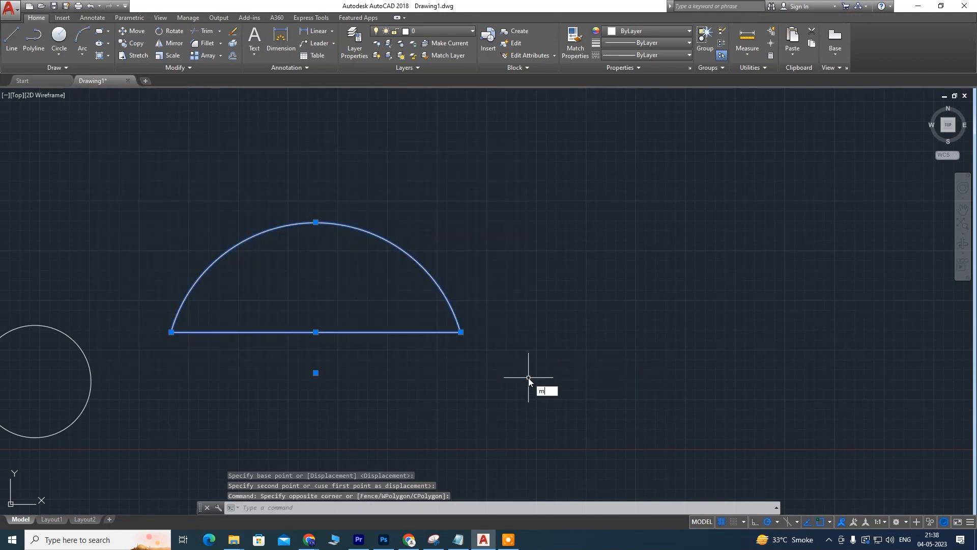
pyautogui.write('m')
pyautogui.press('Return')
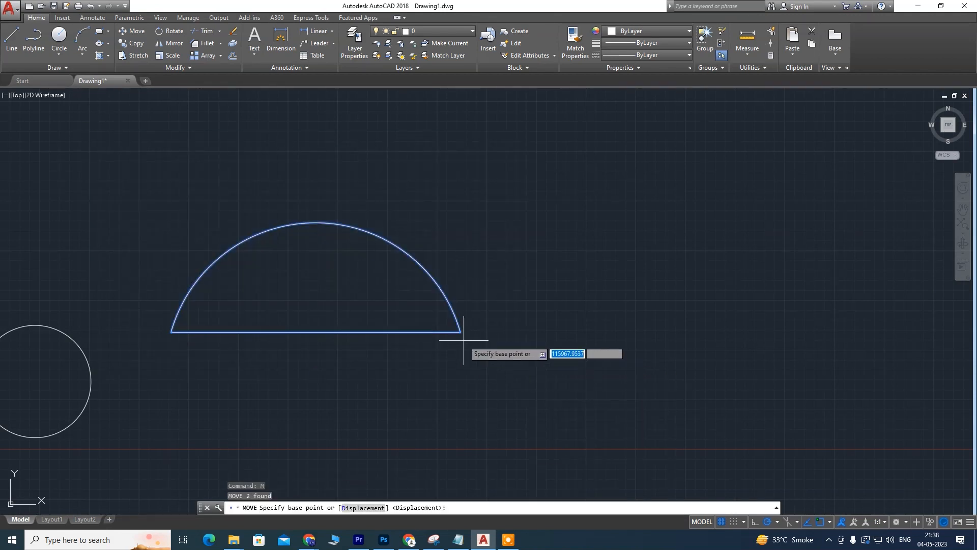
pyautogui.click(461, 331)
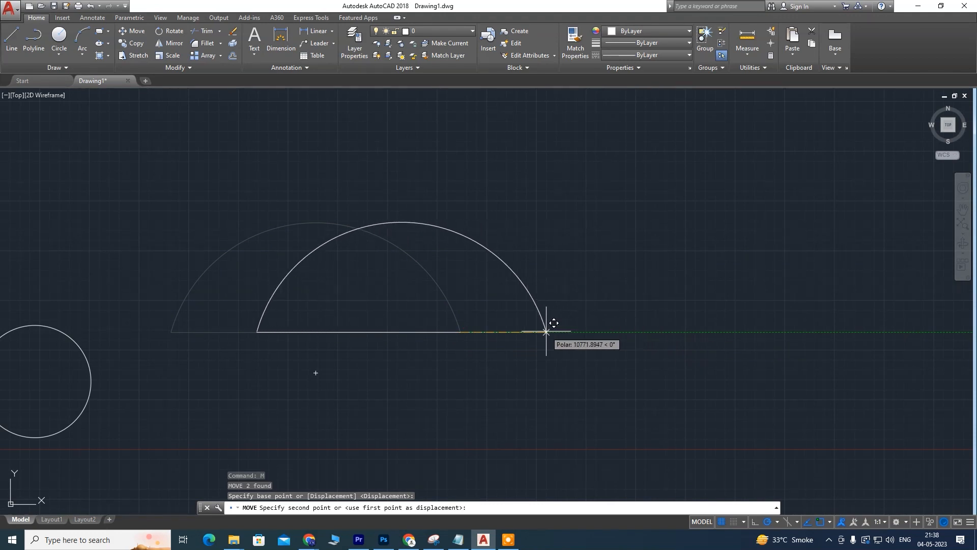
pyautogui.click(574, 332)
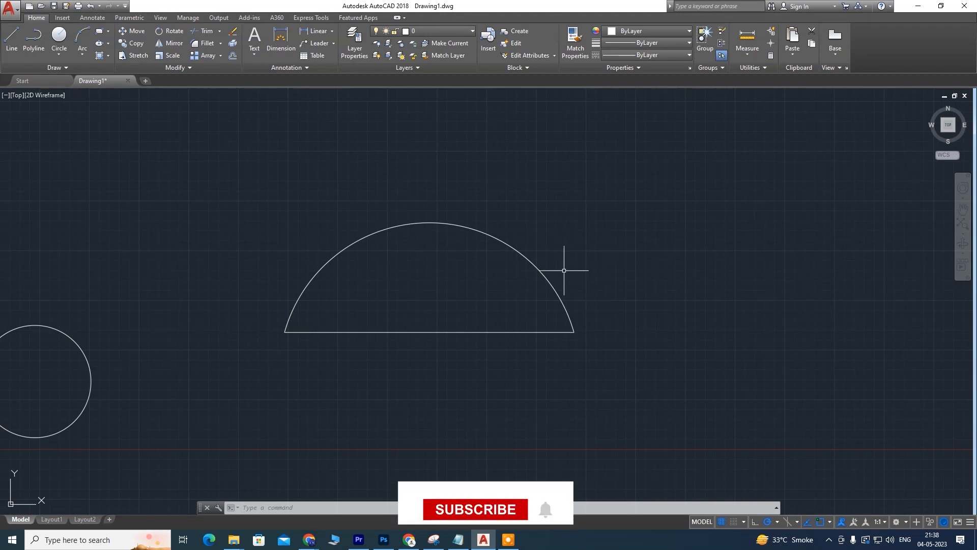
# Draw a vertical line from inside the dome down through the middle of its base line to well below it, and end the Line command
pyautogui.scroll(-6, 547, 268)
pyautogui.scroll(2, 491, 266)
pyautogui.scroll(3, 502, 284)
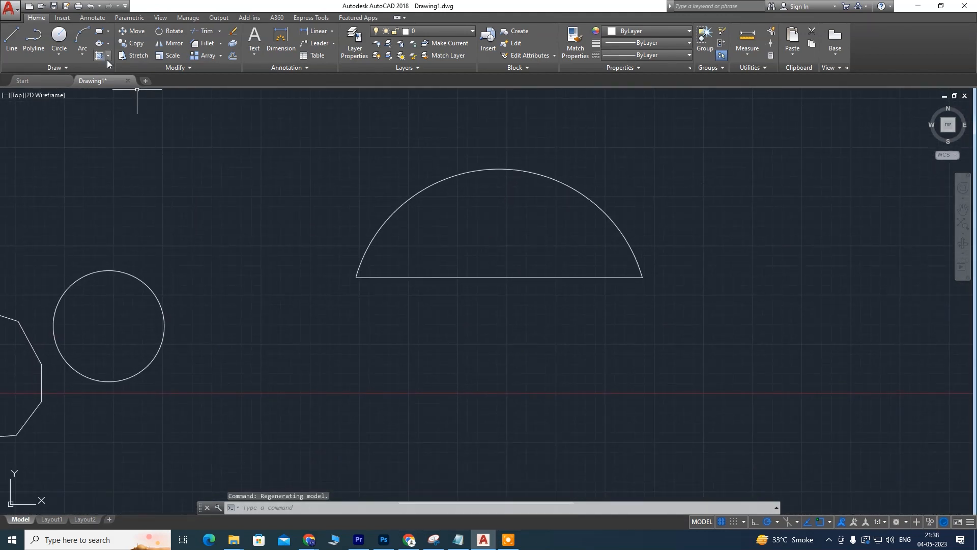
pyautogui.moveTo(507, 257); pyautogui.dragTo(504, 229, button='middle')
pyautogui.moveTo(480, 275); pyautogui.dragTo(473, 199, button='middle')
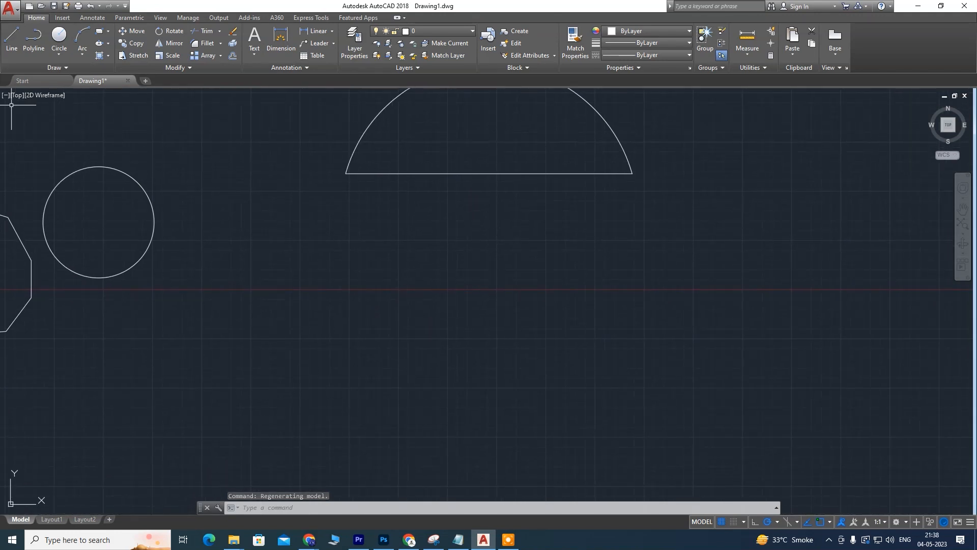
pyautogui.click(10, 35)
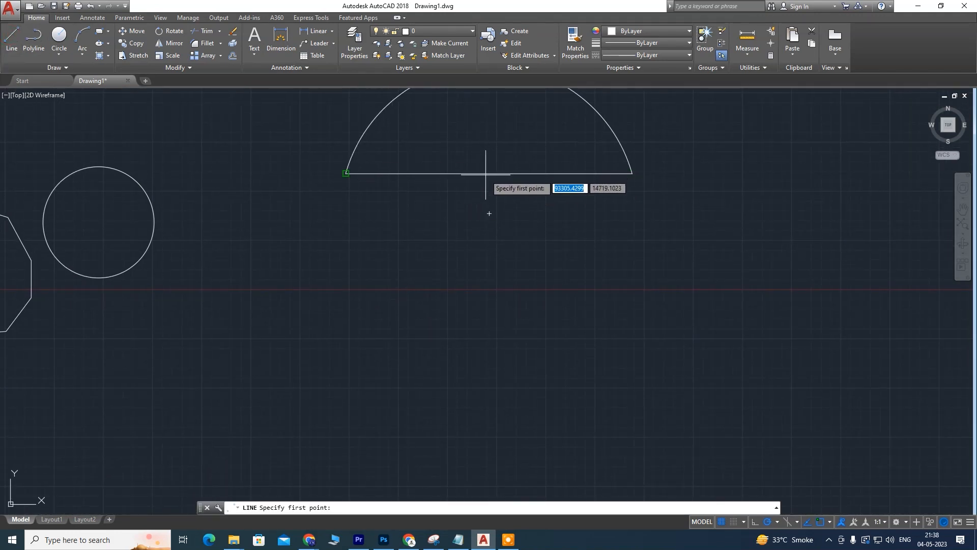
pyautogui.moveTo(502, 174); pyautogui.dragTo(493, 233, button='middle')
pyautogui.scroll(2, 459, 219)
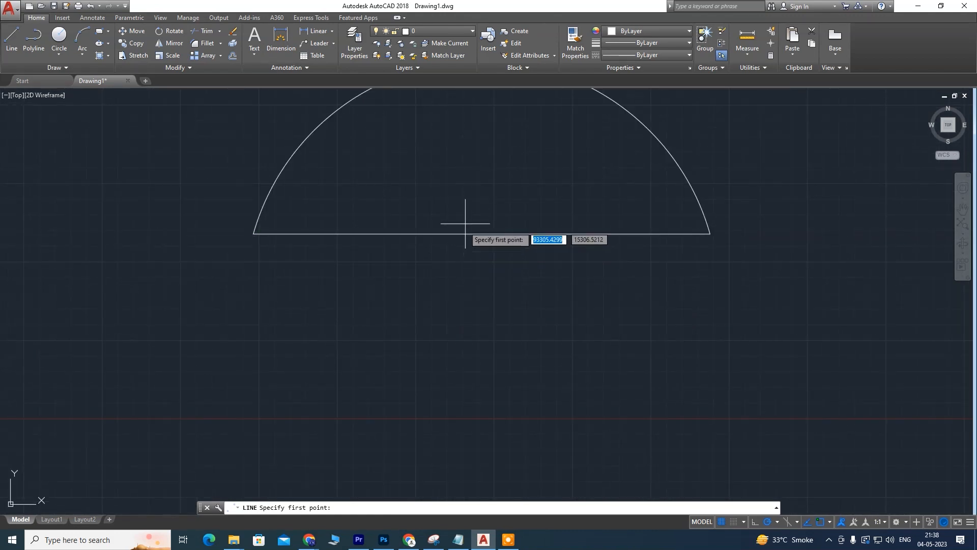
pyautogui.click(476, 198)
pyautogui.scroll(-2, 479, 296)
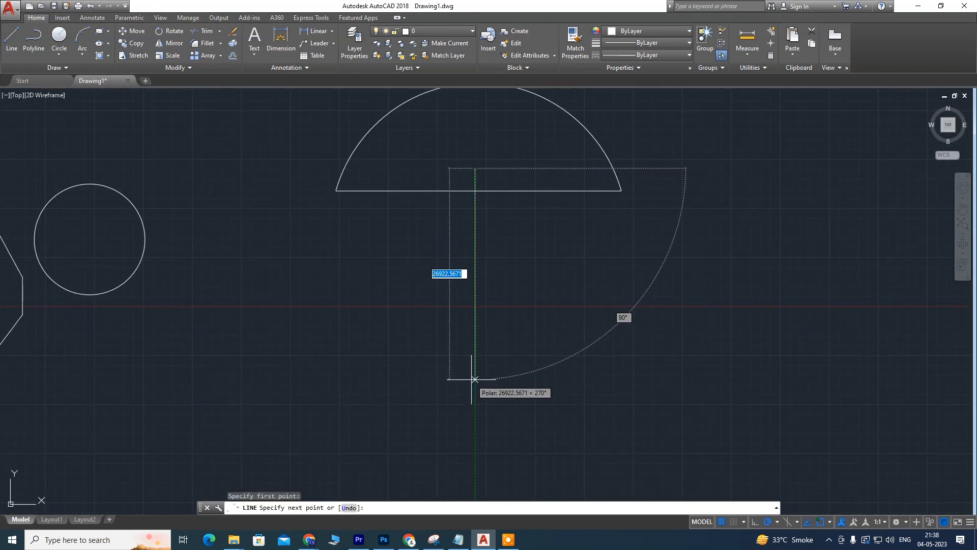
pyautogui.click(475, 398)
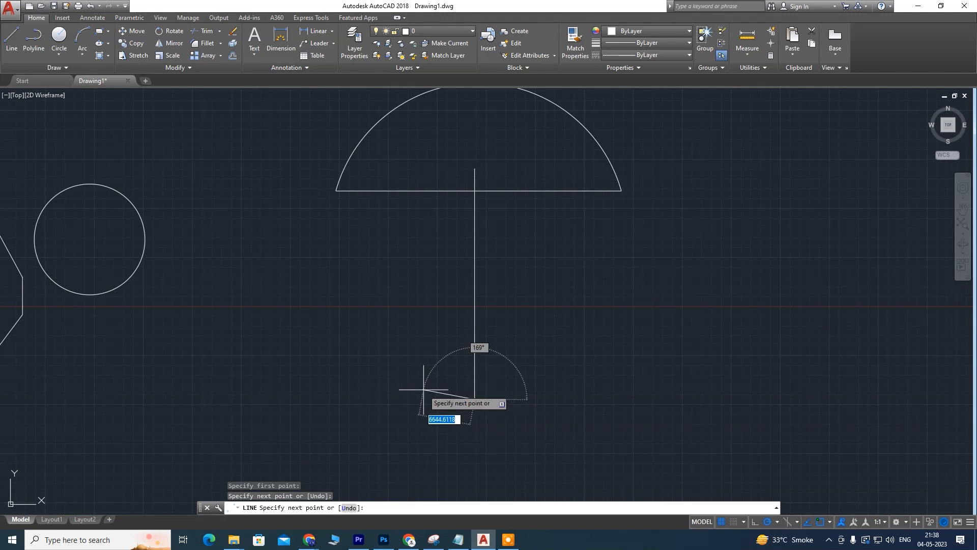
pyautogui.press('Escape')
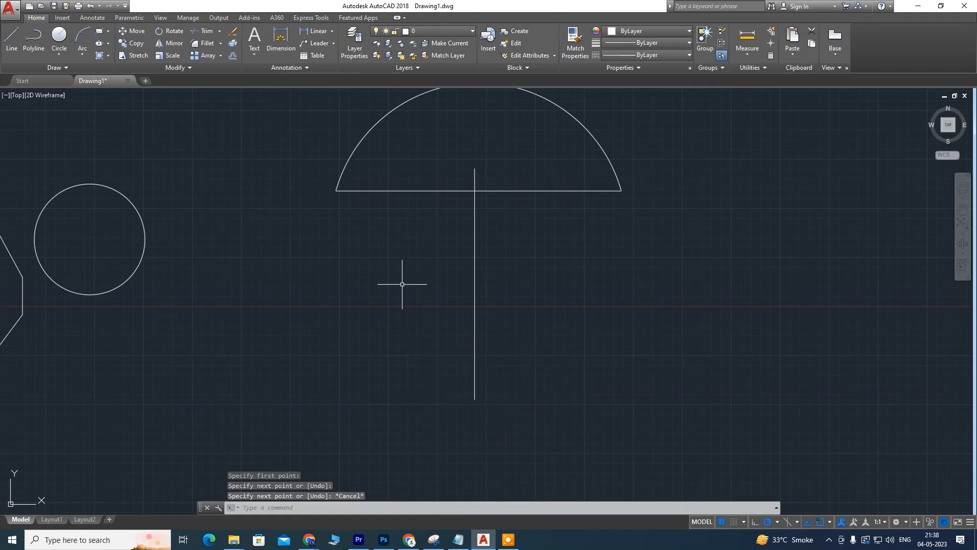
# Draw a three-point arc from the lower end of the vertical line, curving down and to the left as the umbrella's hook
pyautogui.click(82, 53)
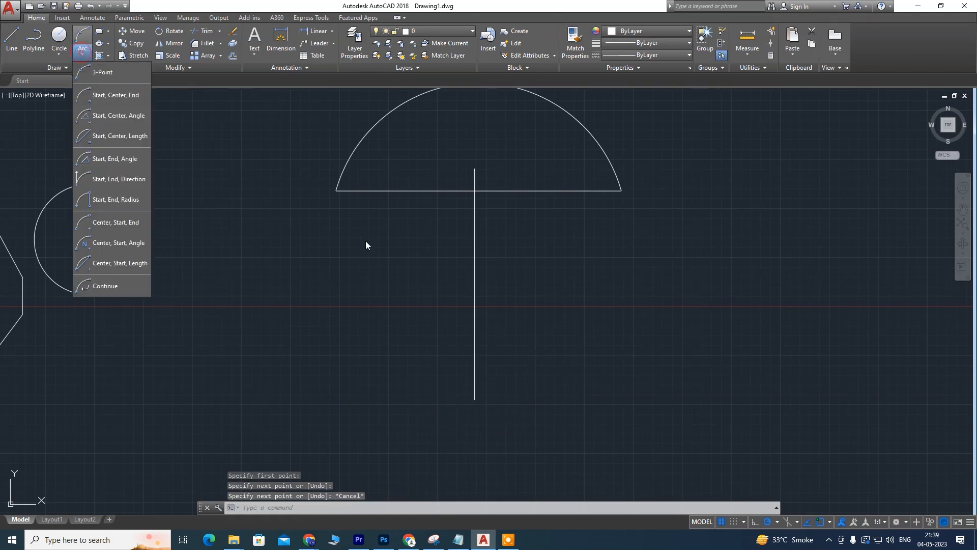
pyautogui.click(103, 73)
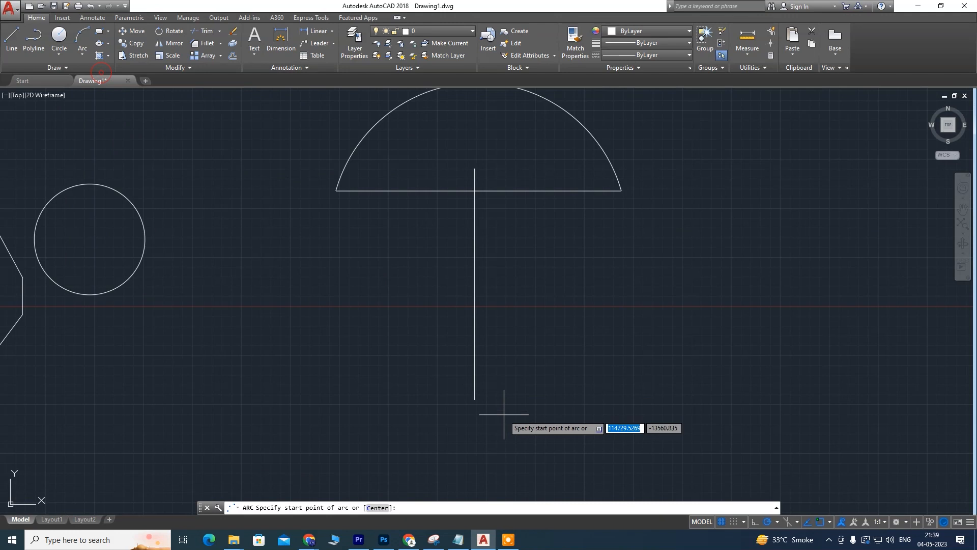
pyautogui.click(475, 399)
pyautogui.click(463, 414)
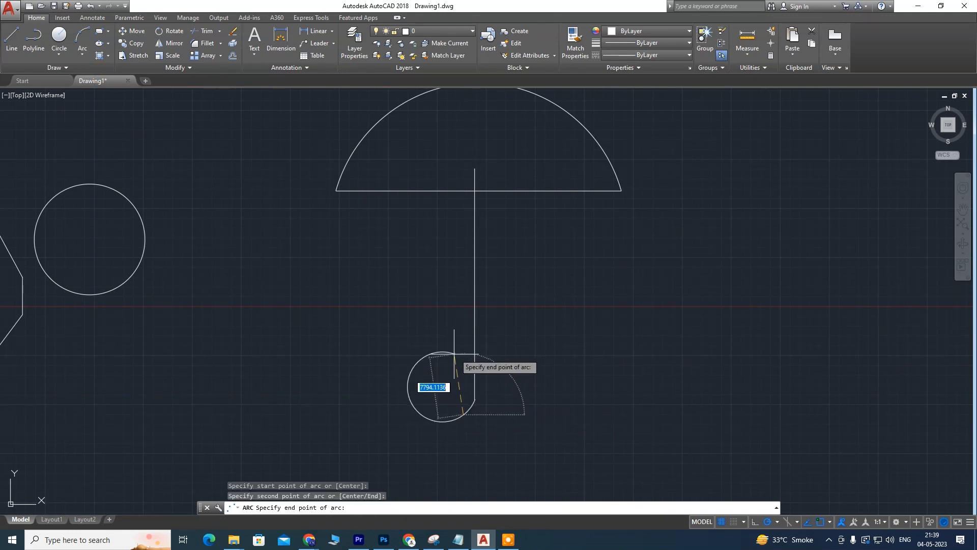
pyautogui.click(434, 391)
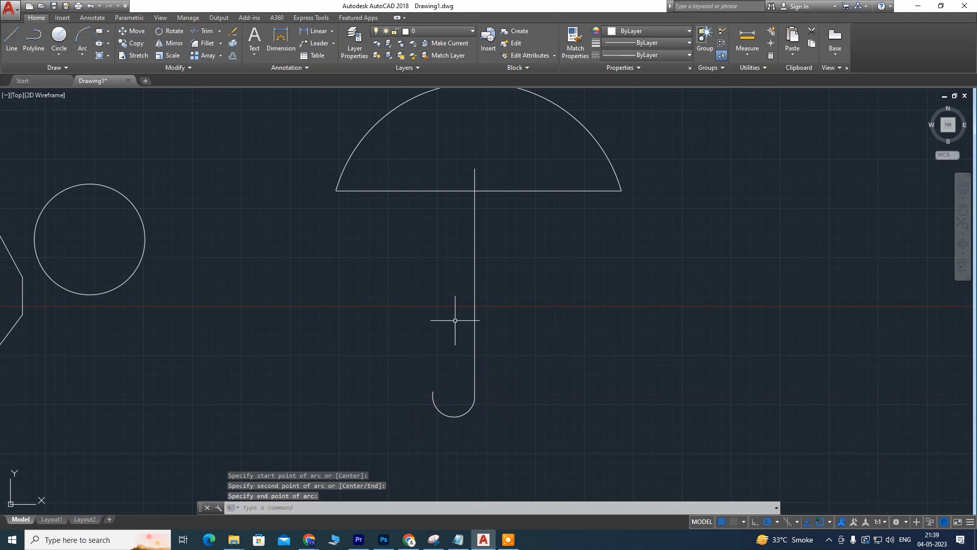
pyautogui.moveTo(550, 234); pyautogui.dragTo(560, 277, button='middle')
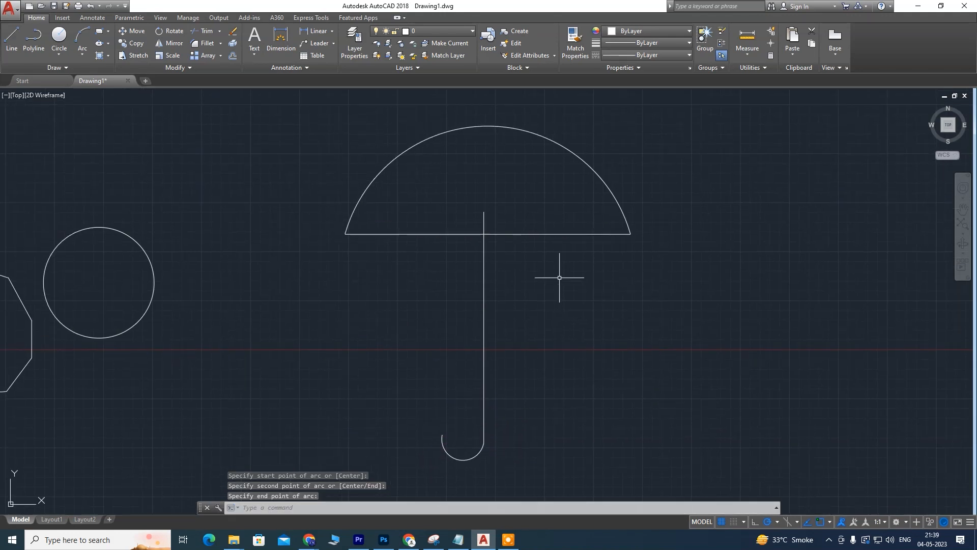
# Select the vertical handle line and stretch its top endpoint down to the dome's base line
pyautogui.click(488, 217)
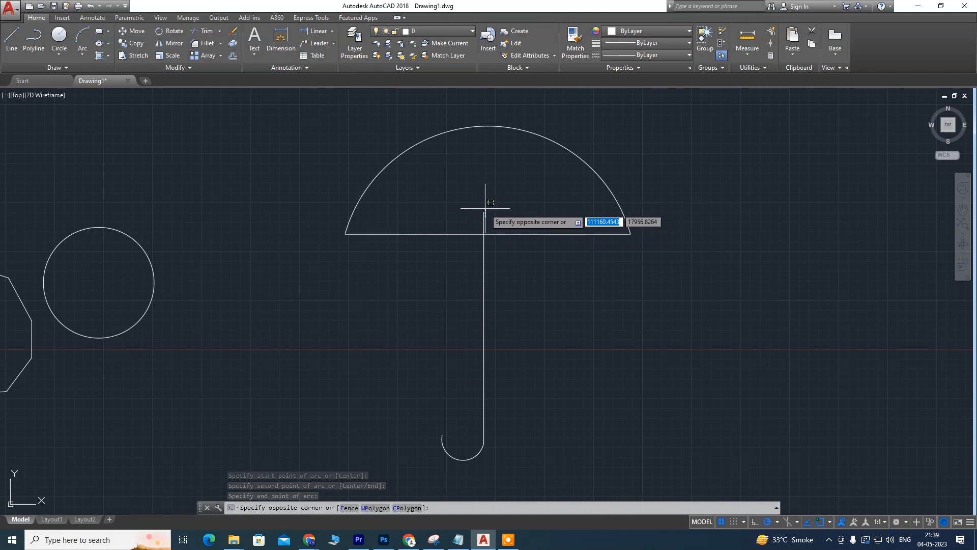
pyautogui.click(476, 204)
pyautogui.scroll(2, 506, 217)
pyautogui.click(469, 208)
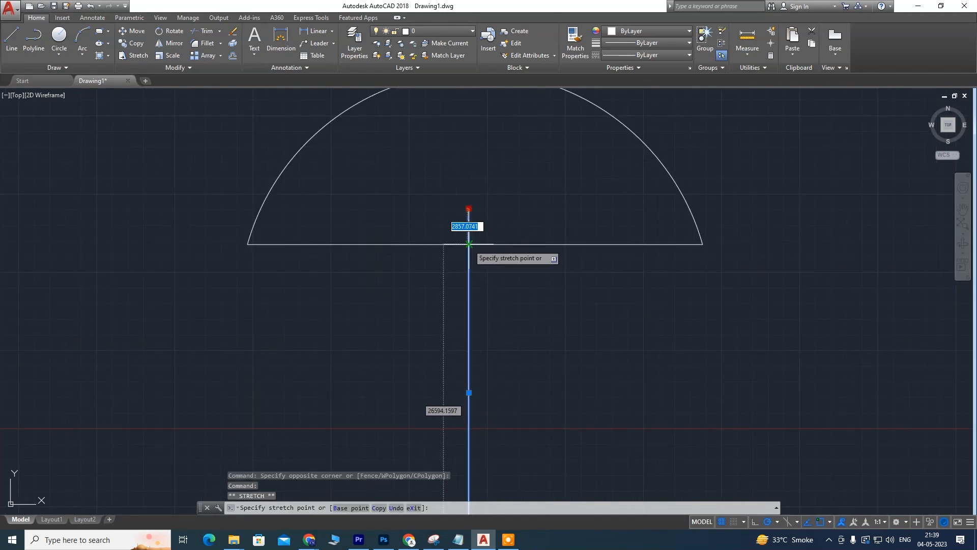
pyautogui.click(469, 244)
pyautogui.scroll(-1, 635, 321)
pyautogui.moveTo(634, 362); pyautogui.dragTo(647, 327, button='middle')
pyautogui.press('Escape')
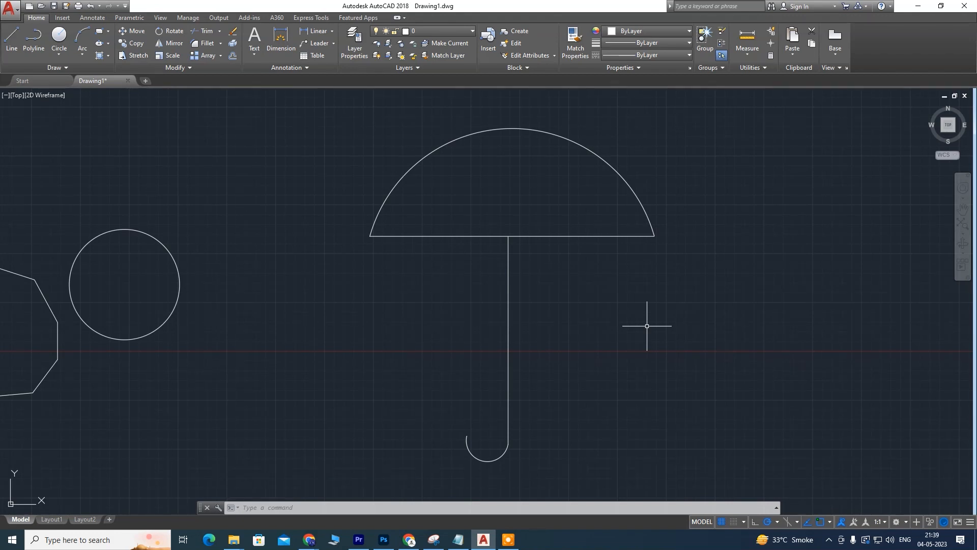
# Select the dome's arc and base line and move them horizontally to the right of the handle, using their lower-right corner as base point
pyautogui.scroll(-5, 479, 298)
pyautogui.moveTo(534, 301); pyautogui.dragTo(317, 231, button='middle')
pyautogui.scroll(1, 310, 224)
pyautogui.moveTo(254, 229); pyautogui.dragTo(312, 295, button='middle')
pyautogui.click(385, 207)
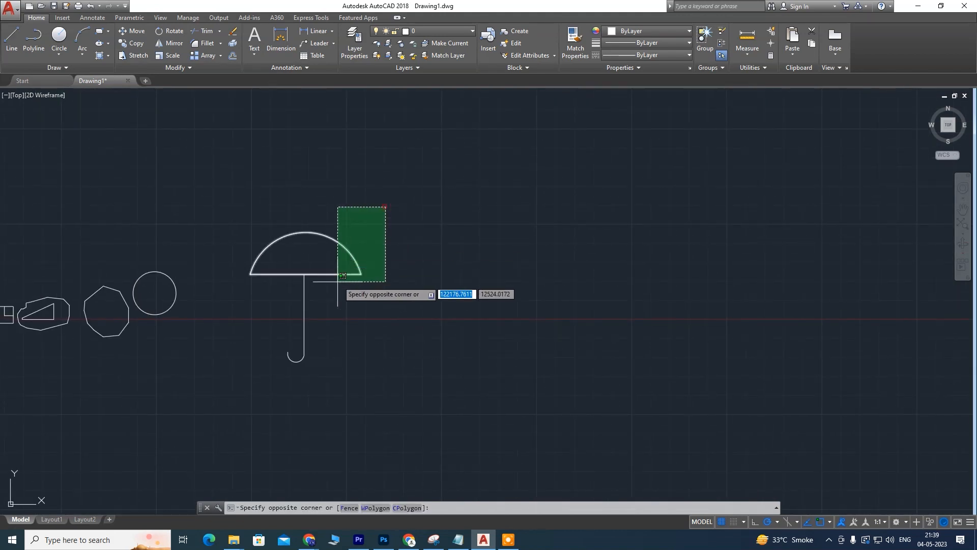
pyautogui.click(334, 284)
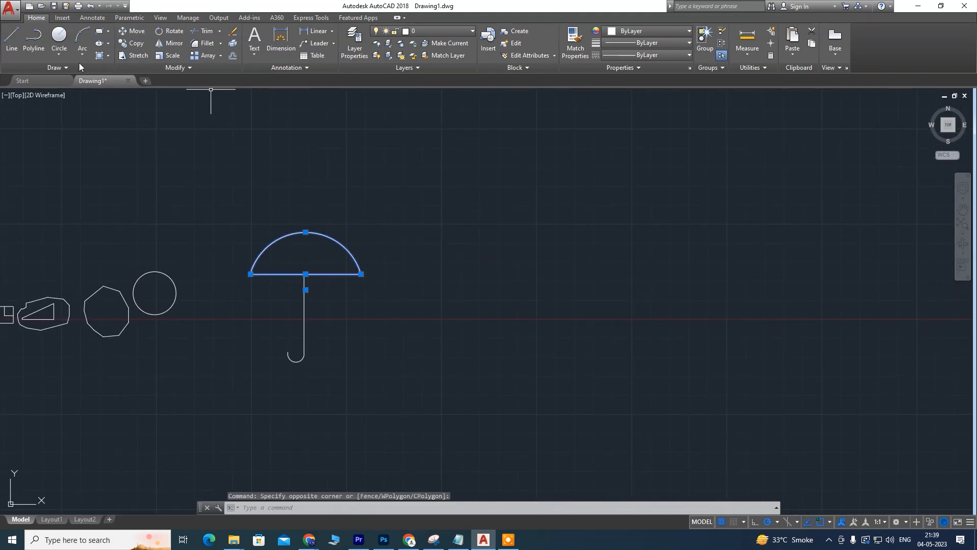
pyautogui.click(130, 31)
pyautogui.click(361, 274)
pyautogui.click(516, 274)
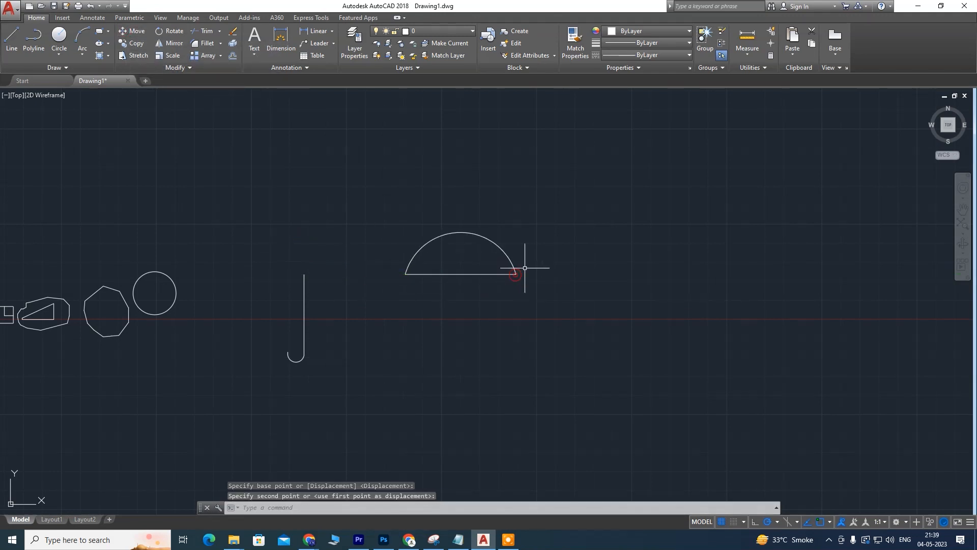
# Draw a tall three-sided outline below the dome with lines from its lower-left corner down, across and back up to its lower-right corner
pyautogui.moveTo(556, 275); pyautogui.dragTo(519, 211, button='middle')
pyautogui.click(11, 38)
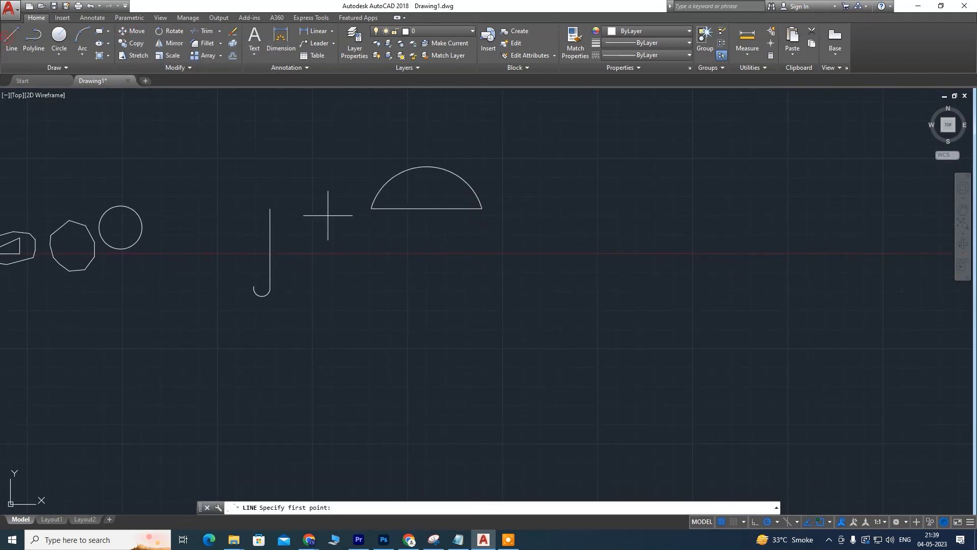
pyautogui.click(371, 209)
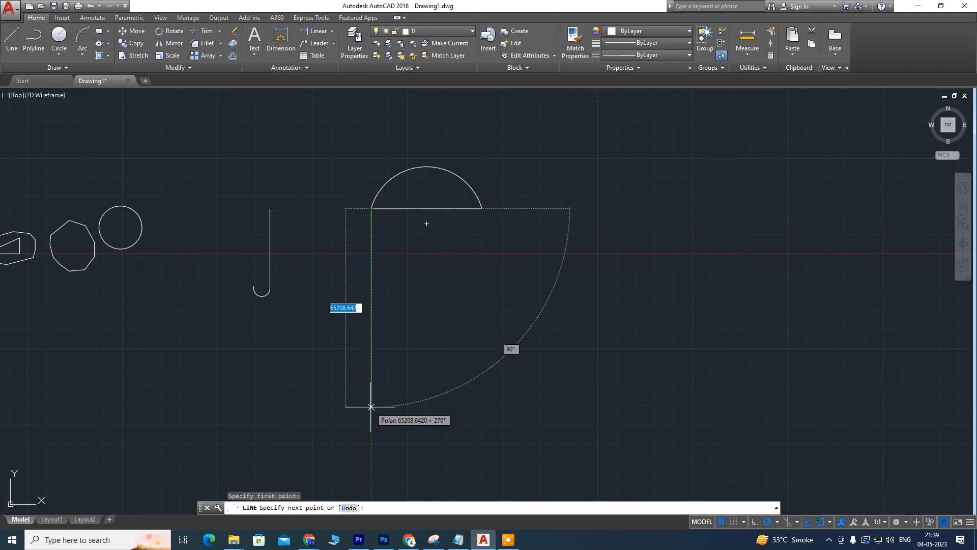
pyautogui.click(371, 443)
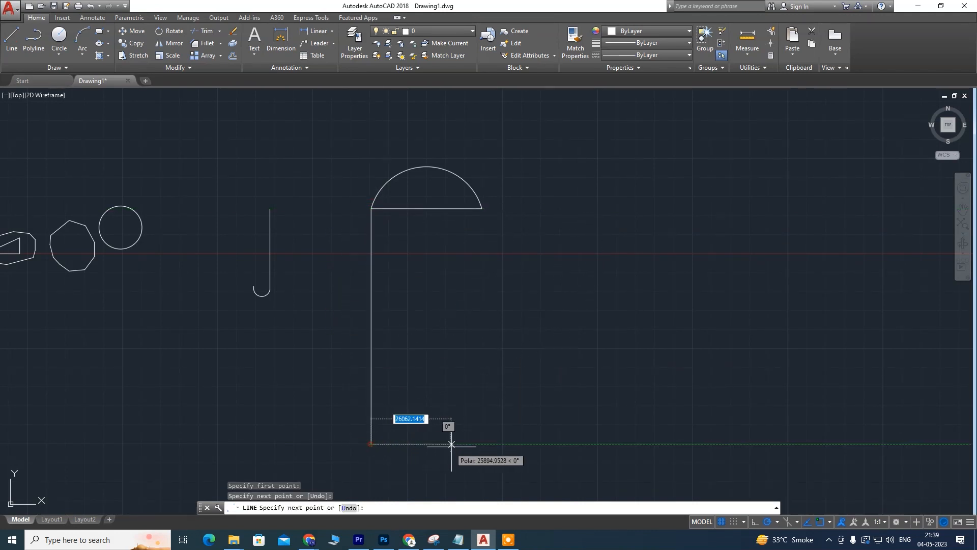
pyautogui.click(482, 444)
pyautogui.click(482, 208)
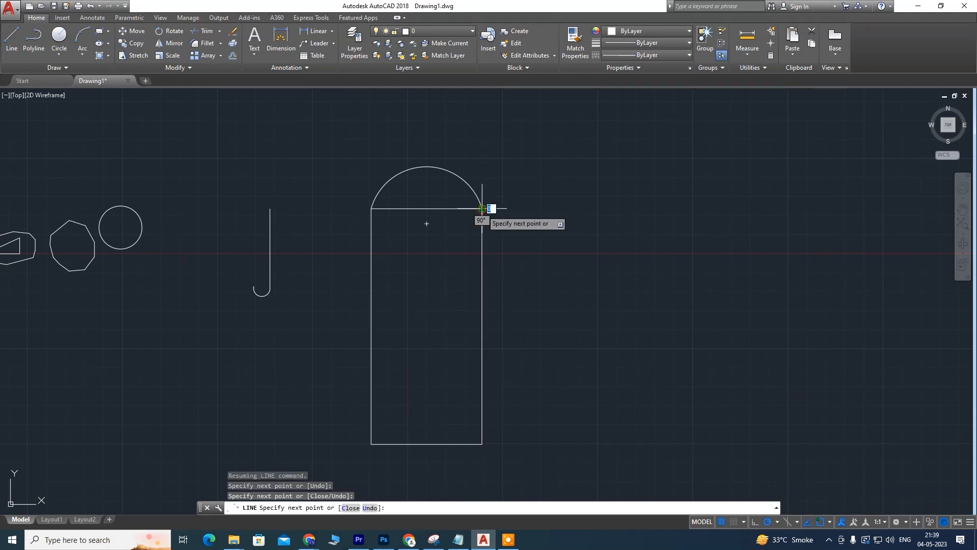
pyautogui.press('Escape')
# Try to move only the dome's arc horizontally back over the umbrella handle from its right endpoint, and undo the move
pyautogui.scroll(-2, 589, 290)
pyautogui.moveTo(545, 318); pyautogui.dragTo(664, 247, button='middle')
pyautogui.scroll(2, 593, 216)
pyautogui.moveTo(625, 223); pyautogui.dragTo(474, 250, button='middle')
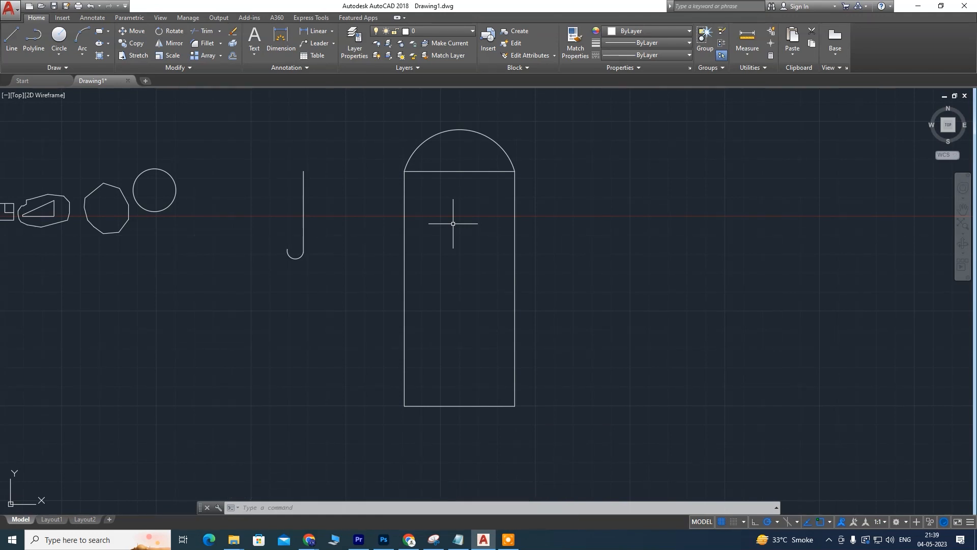
pyautogui.scroll(-2, 490, 226)
pyautogui.moveTo(484, 271); pyautogui.dragTo(631, 264, button='middle')
pyautogui.scroll(2, 635, 245)
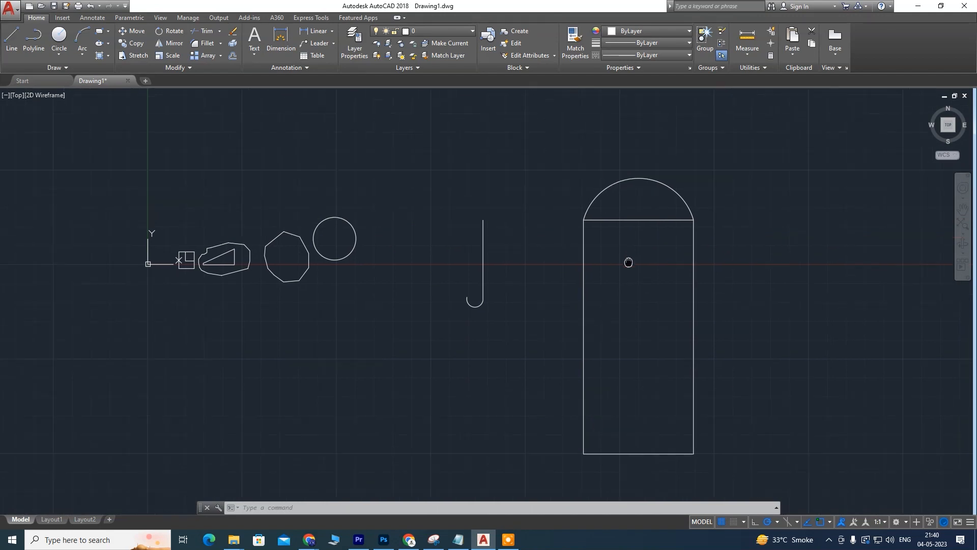
pyautogui.click(709, 166)
pyautogui.click(609, 218)
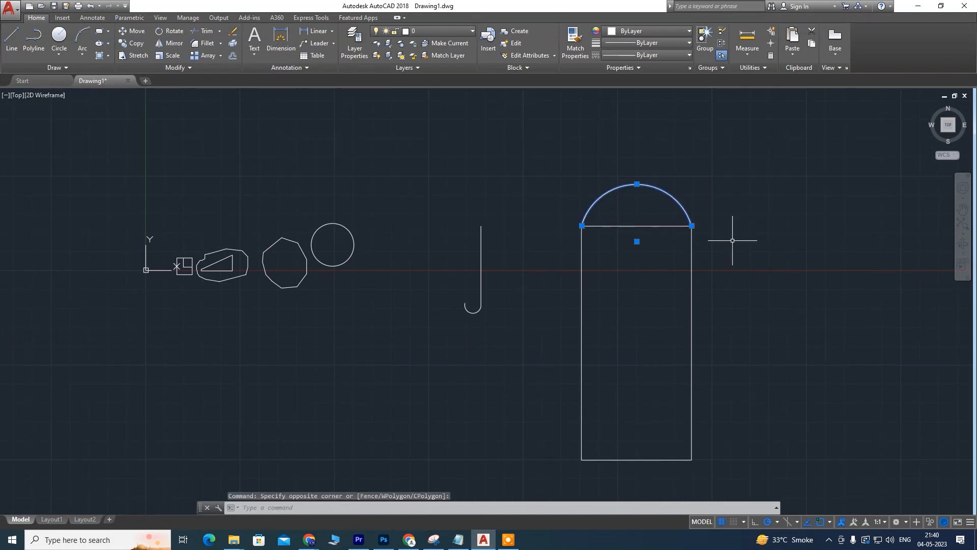
pyautogui.click(133, 31)
pyautogui.click(692, 226)
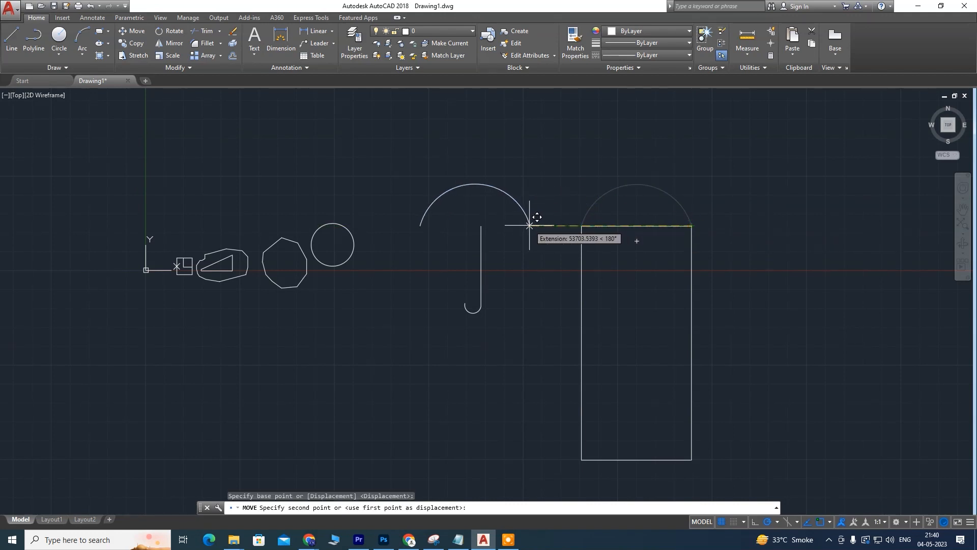
pyautogui.click(530, 225)
pyautogui.press('alt')
pyautogui.hotkey('ctrl', 'z')
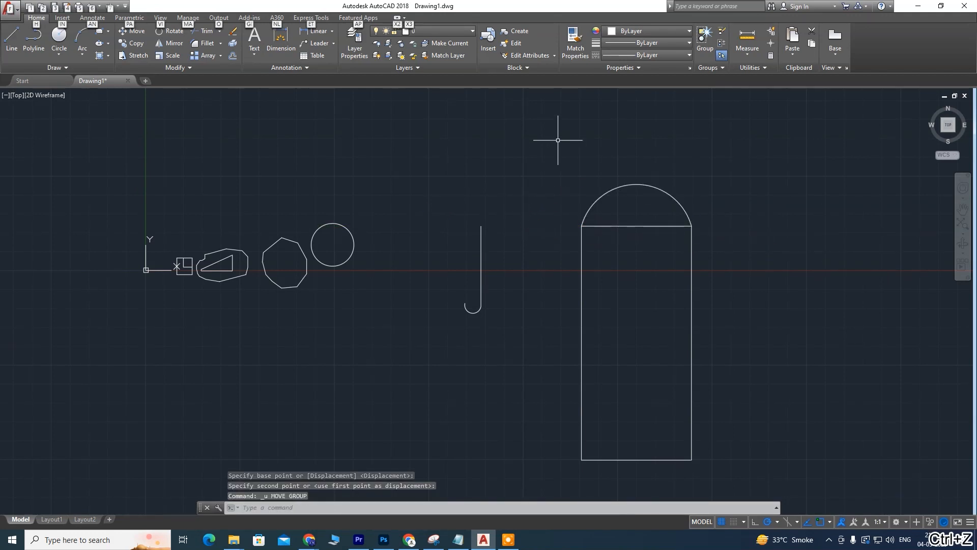
# Select the arc and its base line, remove the left side line from the selection, and move the dome back onto the umbrella handle
pyautogui.click(602, 133)
pyautogui.moveTo(710, 167); pyautogui.dragTo(567, 239)
pyautogui.click(736, 172)
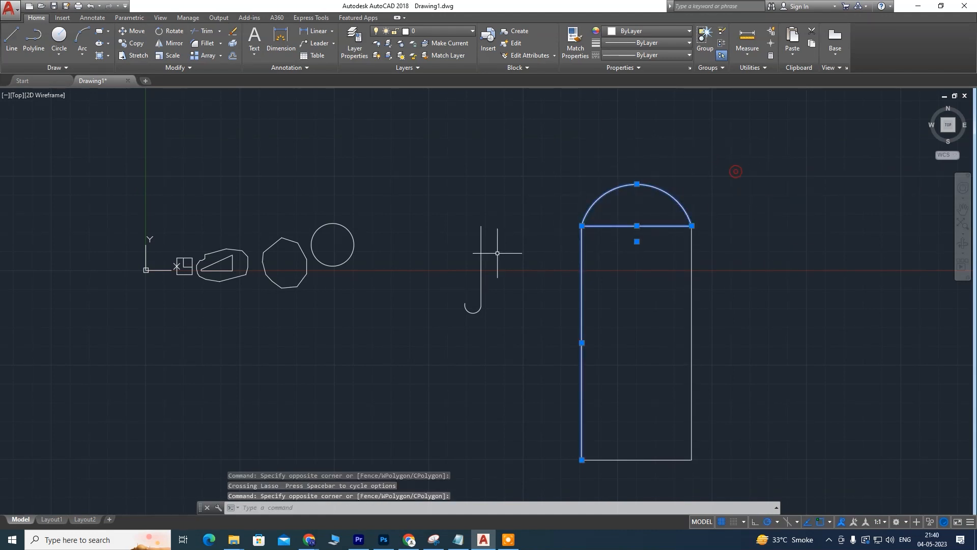
pyautogui.click(571, 164)
pyautogui.click(741, 242)
pyautogui.click(722, 285)
pyautogui.click(754, 273)
pyautogui.click(776, 312)
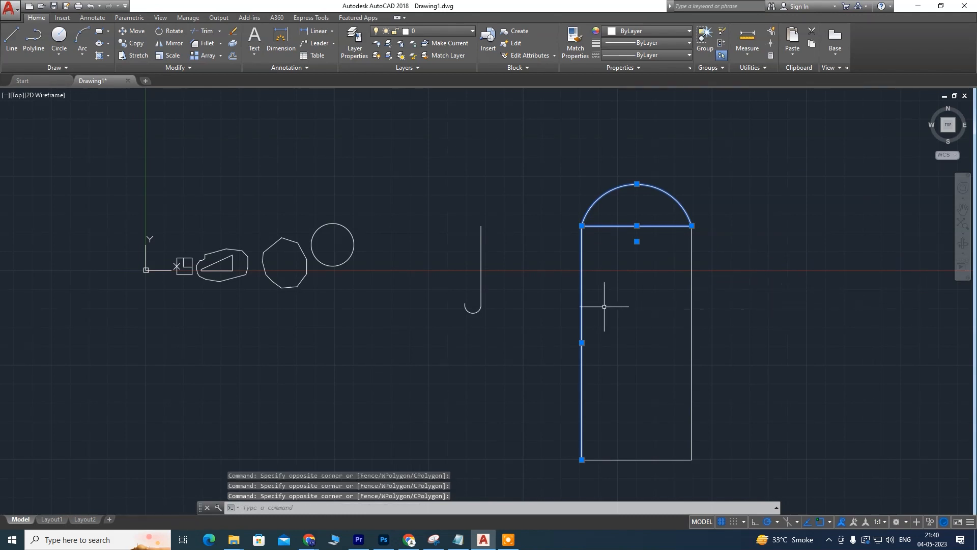
pyautogui.keyDown('shift'); pyautogui.click(582, 282); pyautogui.keyUp('shift')
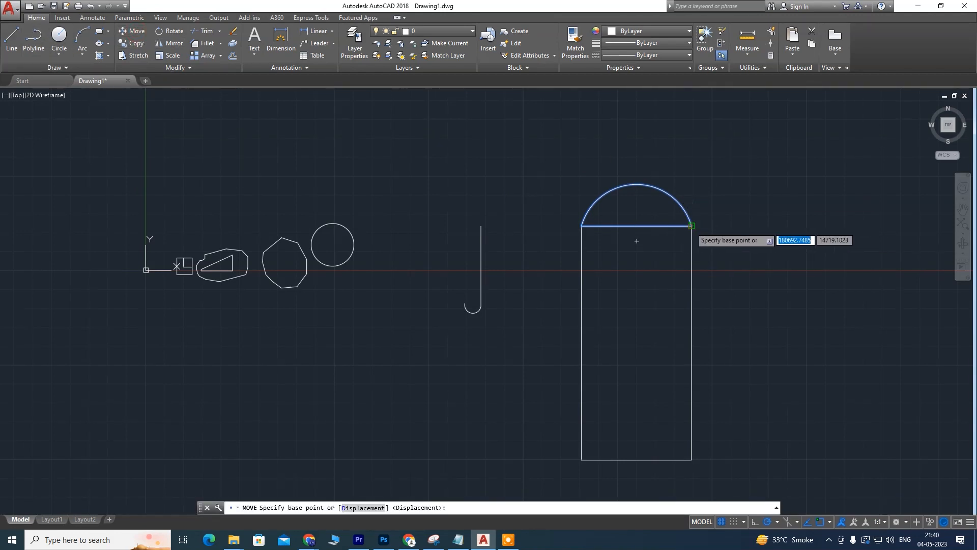
pyautogui.click(637, 241)
pyautogui.click(540, 227)
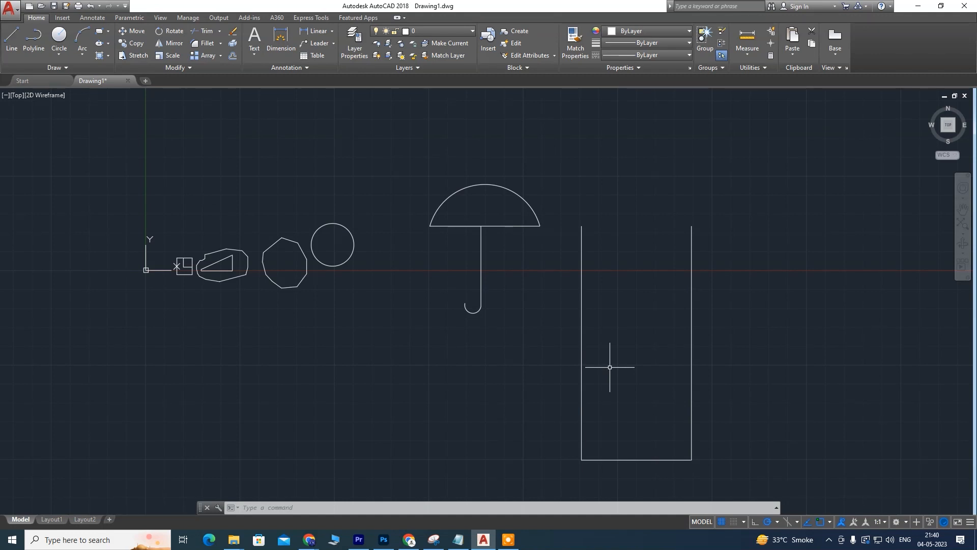
# Draw a thin closed rectangle about 49,100 wide and 2,800 high across the tops of the two vertical lines, overhanging both sides
pyautogui.moveTo(614, 259)
pyautogui.mouseDown(button='middle')
pyautogui.moveTo(357, 254)
pyautogui.moveTo(328, 241)
pyautogui.mouseUp(button='middle')
pyautogui.scroll(1, 305, 221)
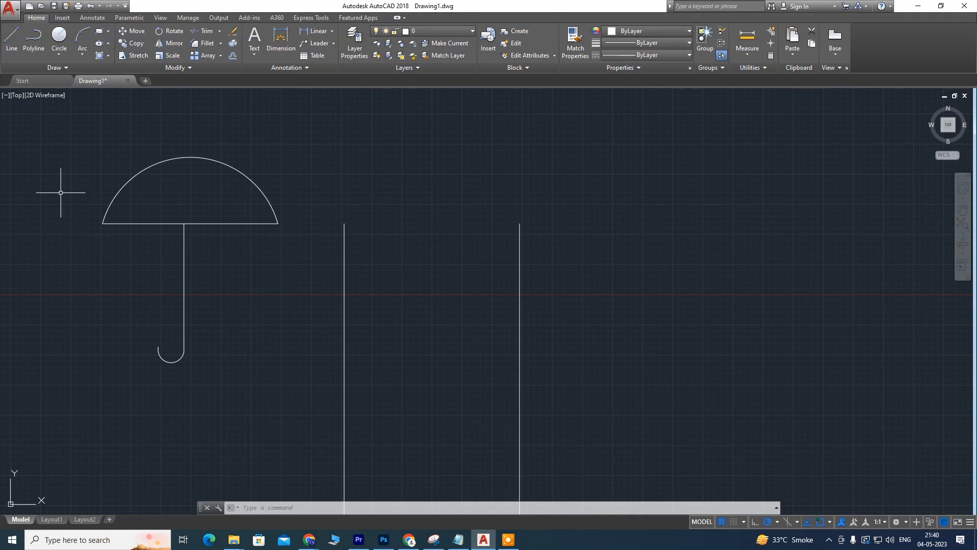
pyautogui.click(12, 40)
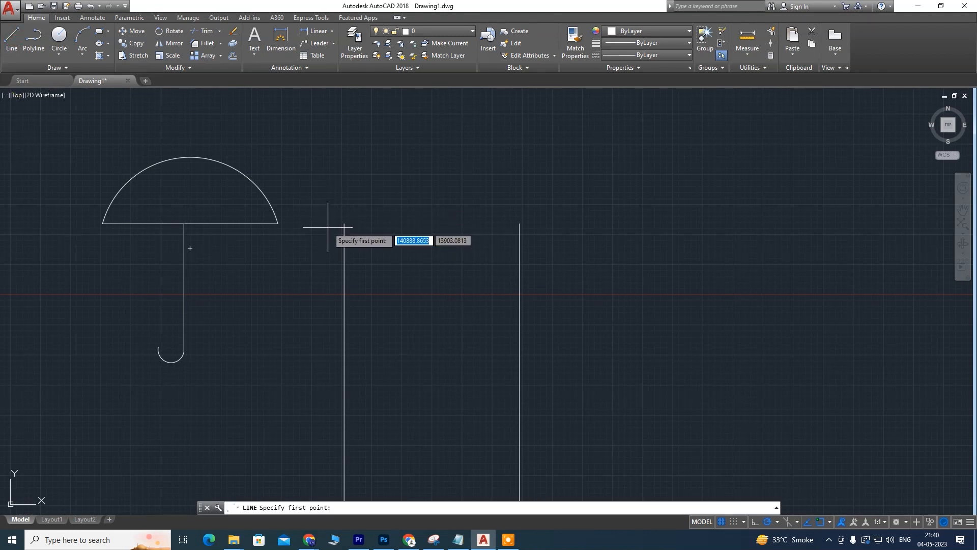
pyautogui.click(310, 223)
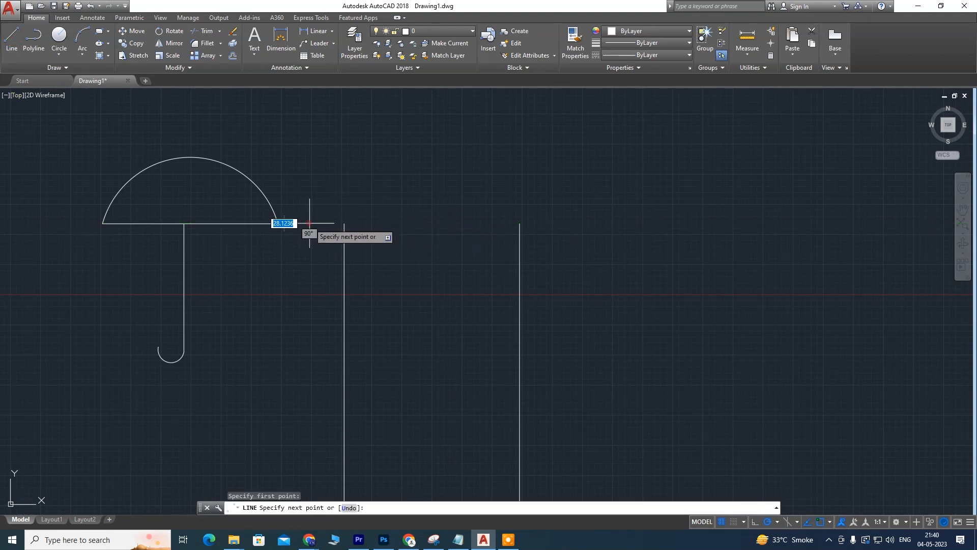
pyautogui.click(546, 223)
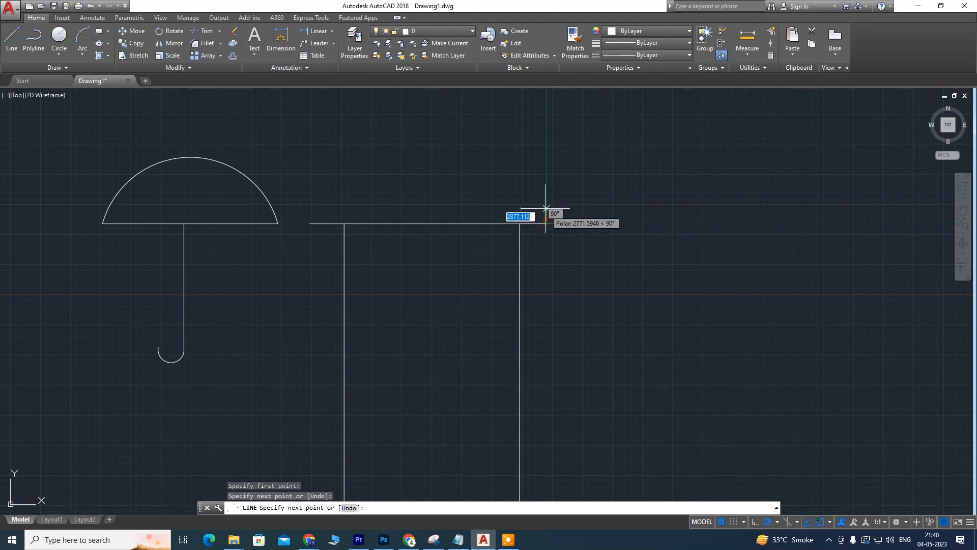
pyautogui.click(546, 207)
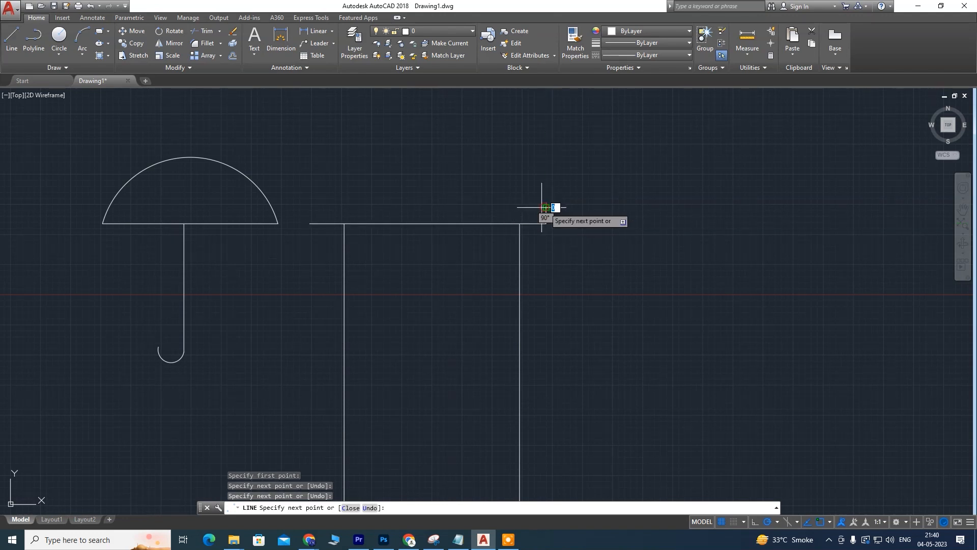
pyautogui.click(309, 208)
pyautogui.click(309, 223)
pyautogui.press('Escape')
# Draw a three-point arc from the thin rectangle's upper-left corner over its middle to its upper-right corner
pyautogui.moveTo(404, 207); pyautogui.dragTo(544, 273, button='middle')
pyautogui.scroll(2, 581, 303)
pyautogui.moveTo(619, 312); pyautogui.dragTo(434, 185, button='middle')
pyautogui.scroll(-4, 414, 301)
pyautogui.scroll(2, 351, 300)
pyautogui.click(81, 57)
pyautogui.click(105, 73)
pyautogui.click(324, 247)
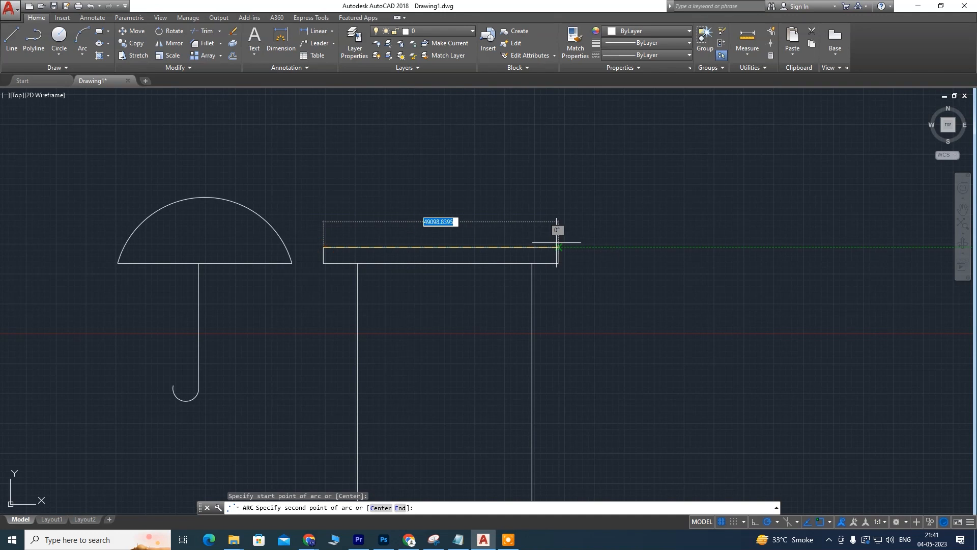
pyautogui.click(451, 158)
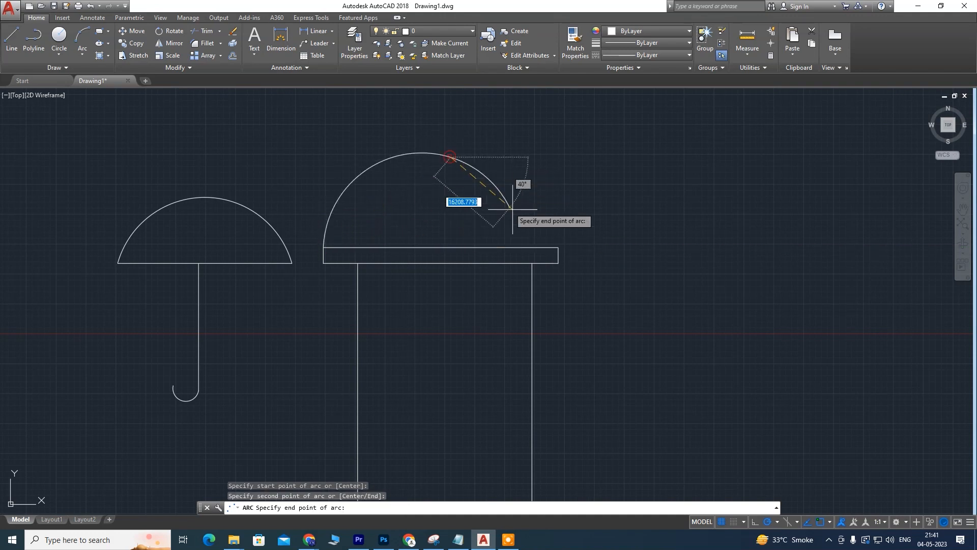
pyautogui.click(558, 248)
pyautogui.press('Escape')
# Draw a three-point arc from the left vertical line's top, through a point inside the outer arc, to the right vertical line's top
pyautogui.scroll(-2, 415, 323)
pyautogui.scroll(2, 425, 329)
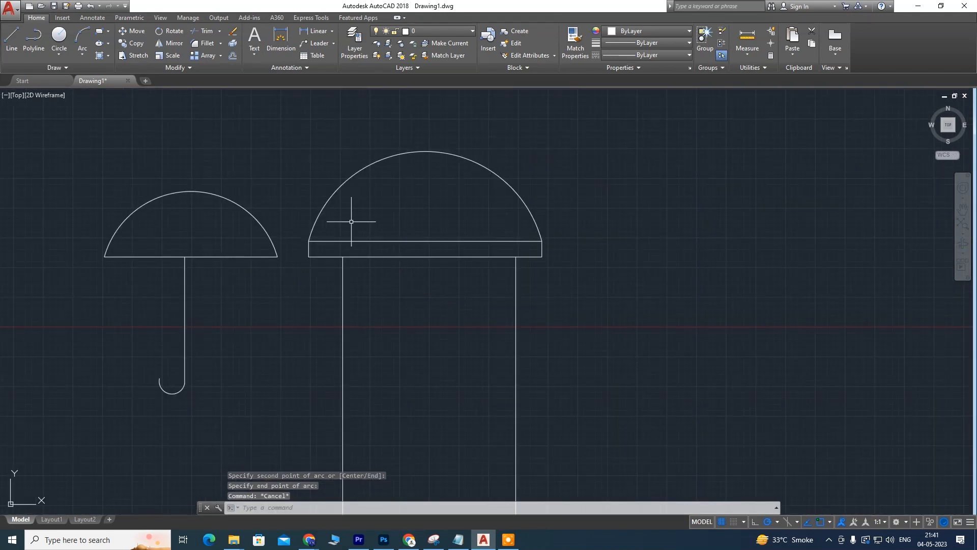
pyautogui.moveTo(395, 241); pyautogui.dragTo(447, 286, button='middle')
pyautogui.scroll(2, 423, 310)
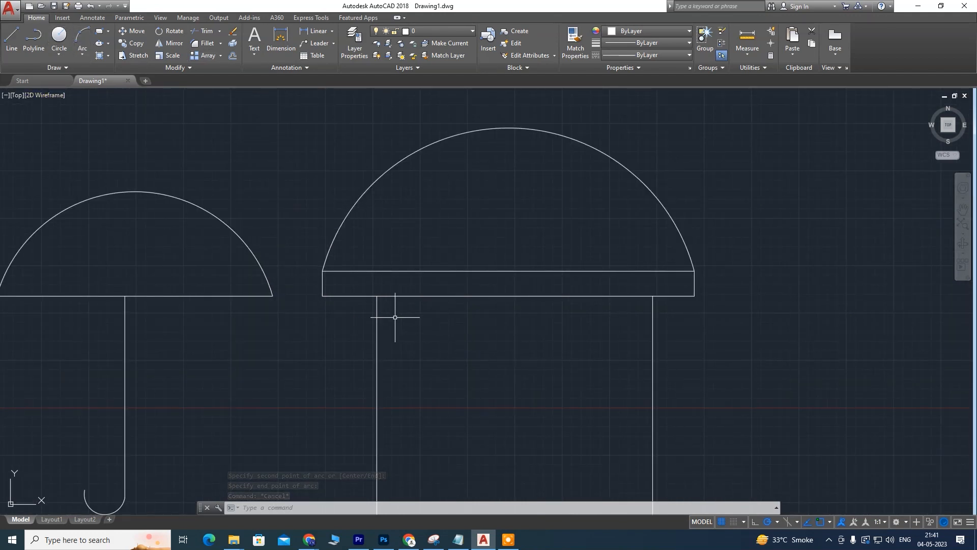
pyautogui.press('Return')
pyautogui.click(377, 296)
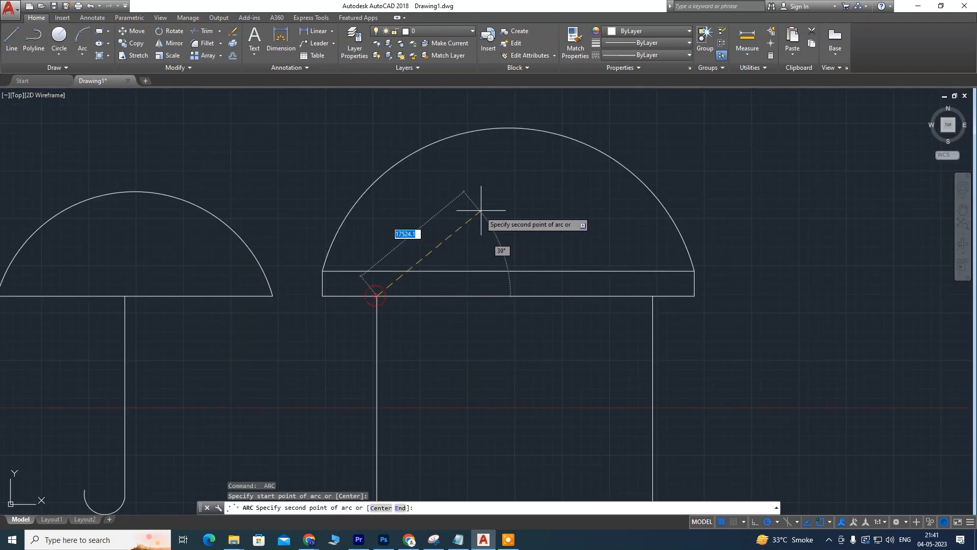
pyautogui.click(503, 169)
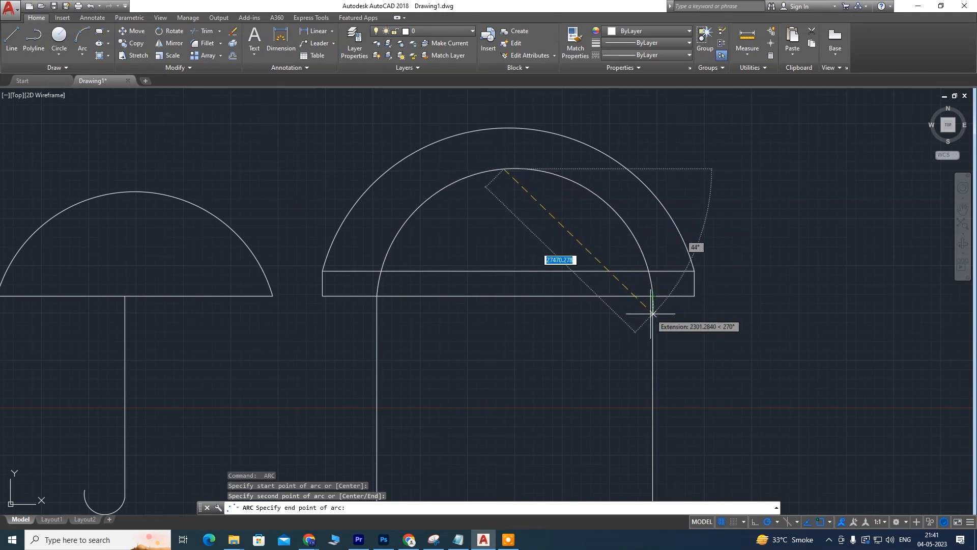
pyautogui.click(652, 296)
# Examine the completed arched structure up close and together with the umbrella and the earlier shapes
pyautogui.scroll(-5, 723, 321)
pyautogui.scroll(5, 651, 295)
pyautogui.moveTo(650, 295); pyautogui.dragTo(488, 229, button='middle')
pyautogui.scroll(3, 472, 255)
pyautogui.scroll(-4, 519, 293)
pyautogui.scroll(3, 506, 218)
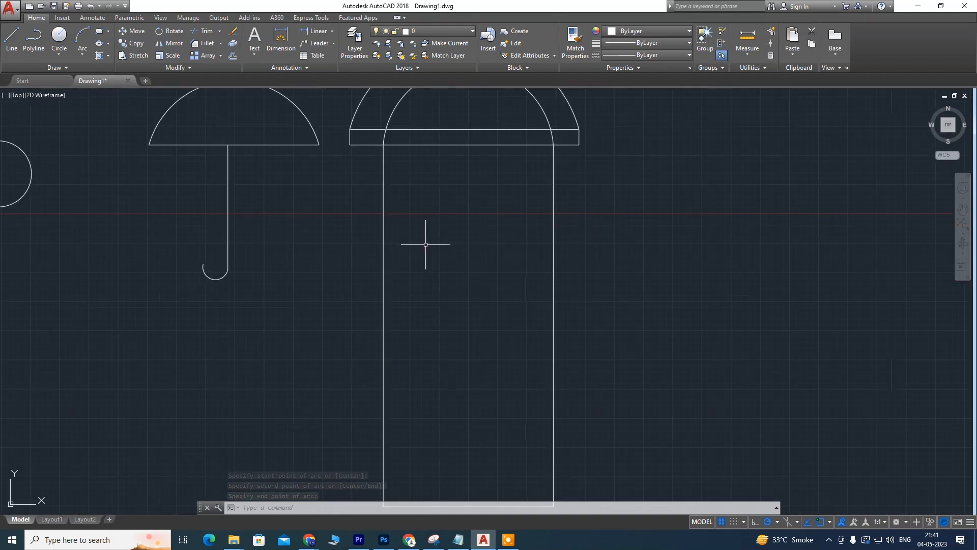
pyautogui.scroll(-2, 469, 253)
pyautogui.moveTo(445, 277); pyautogui.dragTo(560, 273, button='middle')
pyautogui.moveTo(374, 273); pyautogui.dragTo(361, 305, button='middle')
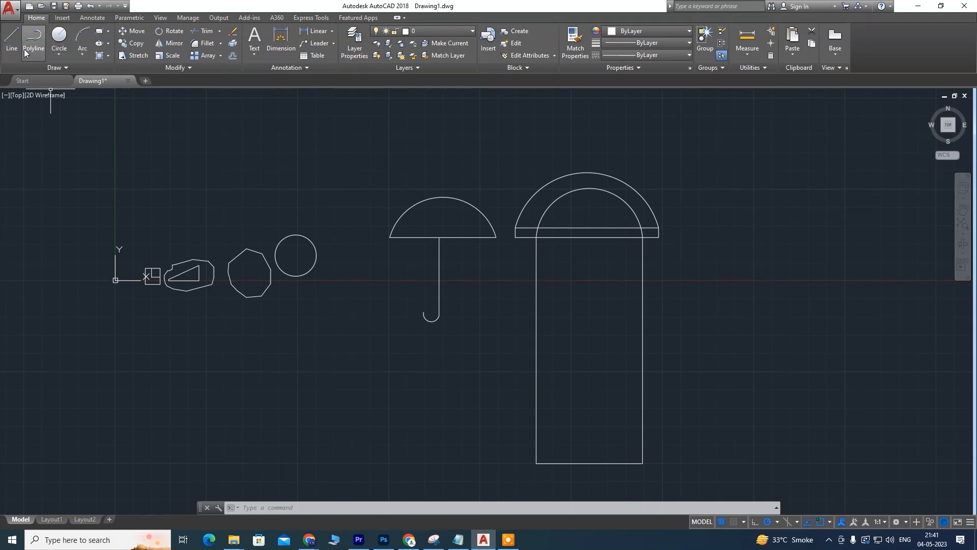
pyautogui.scroll(-2, 427, 288)
pyautogui.scroll(3, 461, 289)
pyautogui.scroll(-4, 502, 328)
pyautogui.scroll(1, 473, 308)
pyautogui.moveTo(473, 308)
pyautogui.mouseDown(button='middle')
pyautogui.moveTo(427, 320)
pyautogui.moveTo(411, 310)
pyautogui.mouseUp(button='middle')
pyautogui.scroll(2, 453, 314)
pyautogui.scroll(-2, 450, 311)
pyautogui.scroll(2, 391, 279)
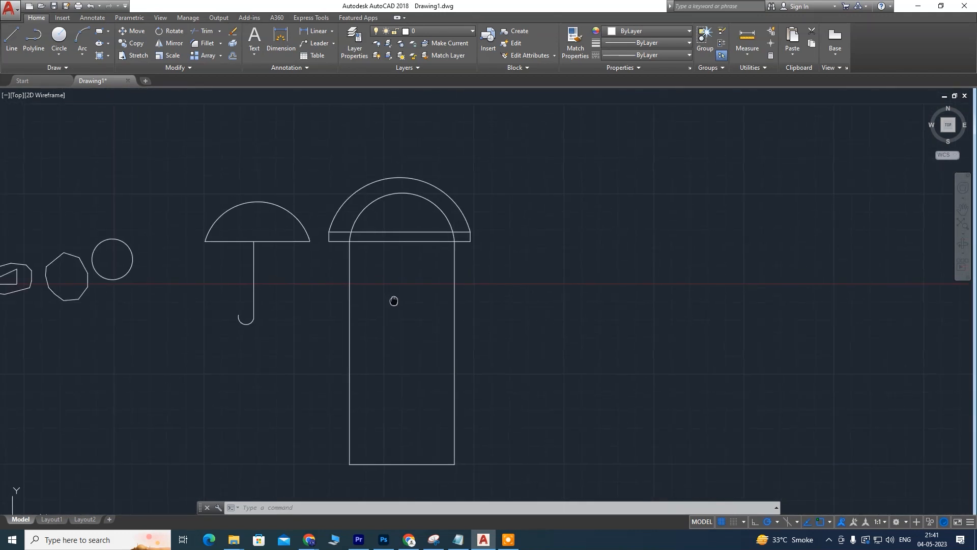
# Move the whole arched structure horizontally away from the umbrella, using its lower-right corner as the base point
pyautogui.click(525, 133)
pyautogui.click(325, 469)
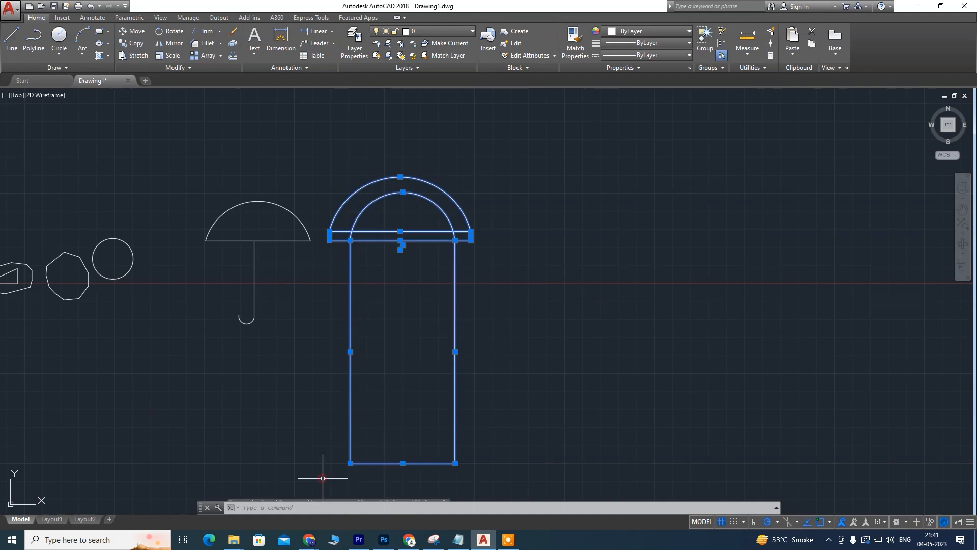
pyautogui.click(134, 33)
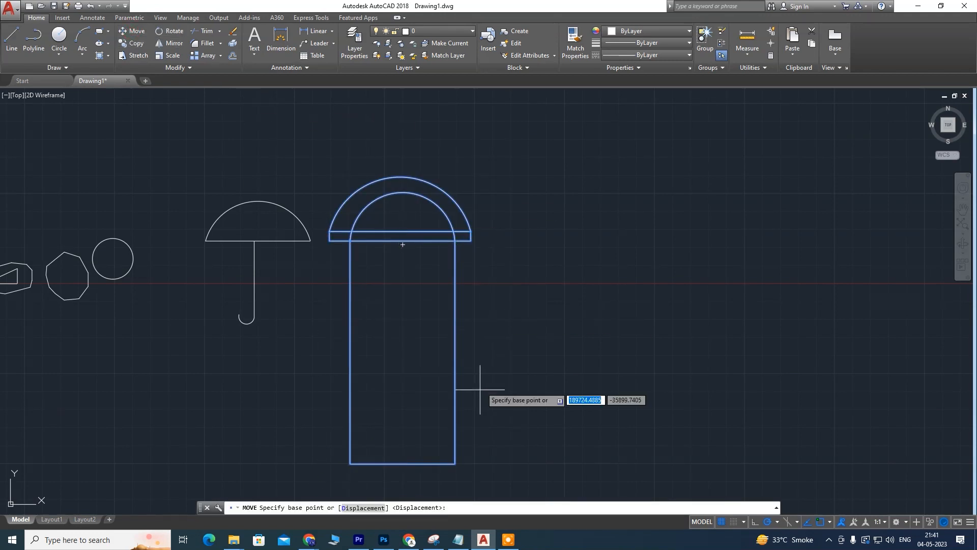
pyautogui.click(455, 463)
pyautogui.click(631, 464)
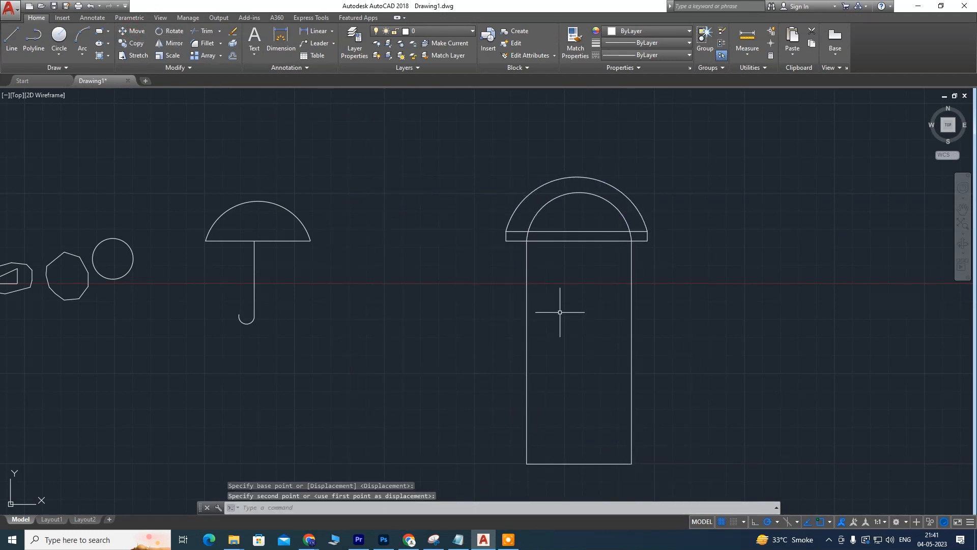
pyautogui.scroll(-3, 560, 312)
pyautogui.scroll(3, 504, 277)
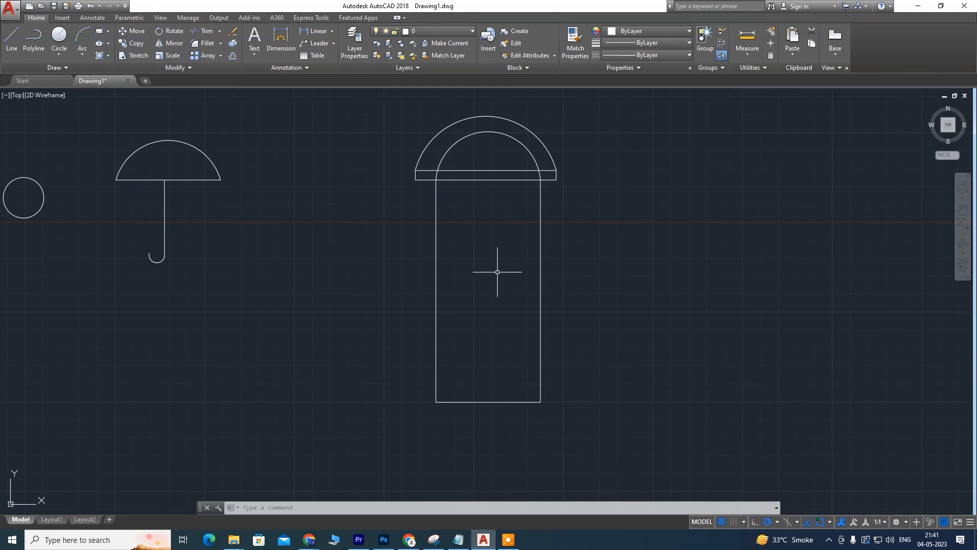
# Select the entire arched structure and move it up by its lower-right corner so its base sits on the X axis
pyautogui.moveTo(295, 218); pyautogui.dragTo(539, 262, button='middle')
pyautogui.scroll(-1, 391, 217)
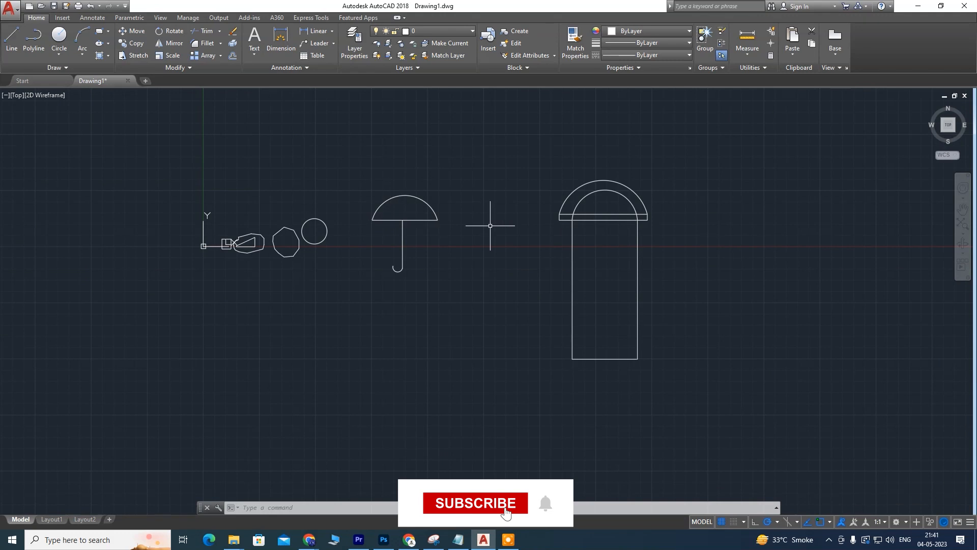
pyautogui.click(501, 157)
pyautogui.click(674, 389)
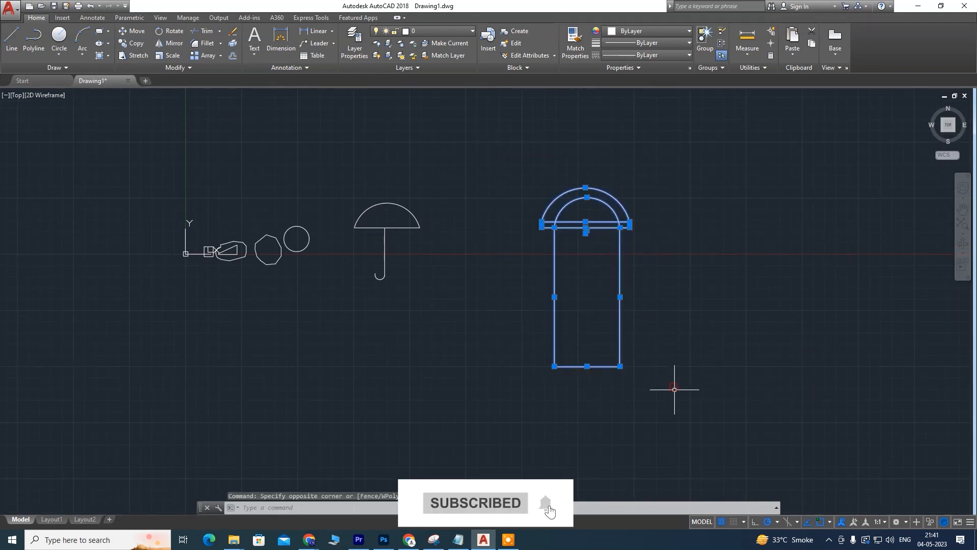
pyautogui.click(620, 366)
pyautogui.press('Escape')
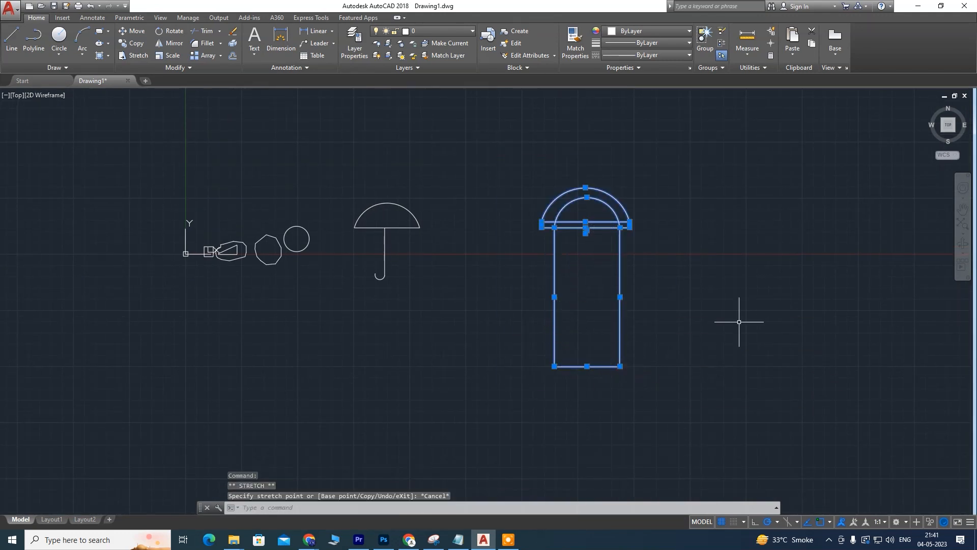
pyautogui.click(139, 35)
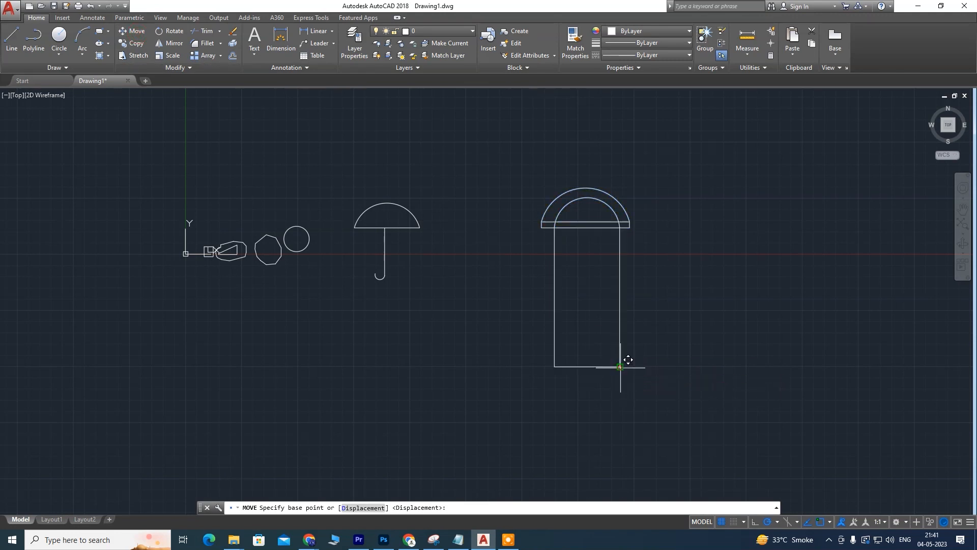
pyautogui.click(620, 366)
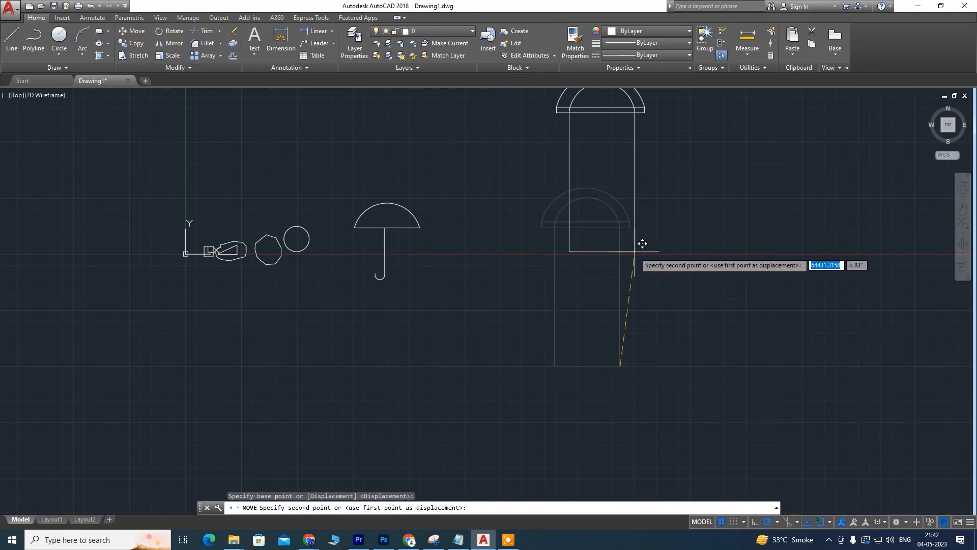
pyautogui.click(627, 254)
pyautogui.scroll(2, 359, 286)
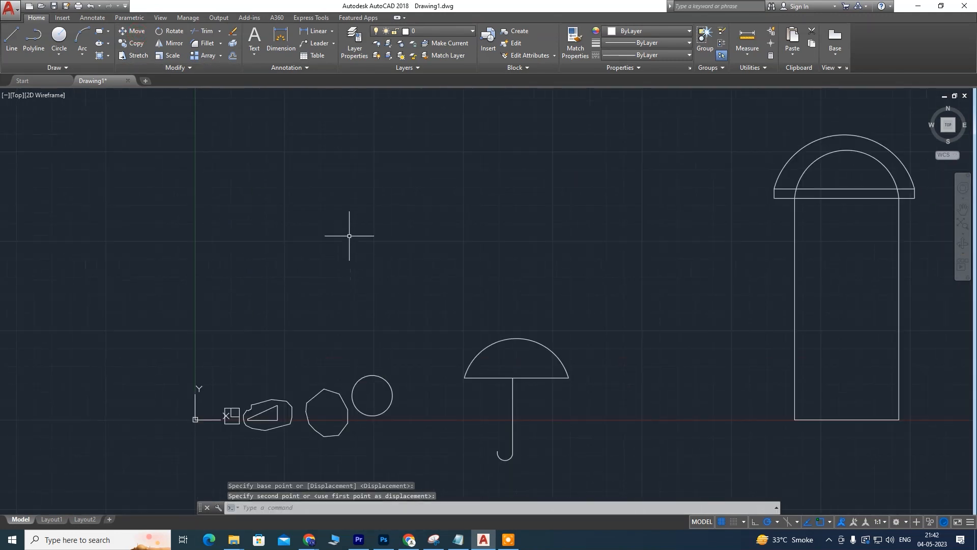
# Draw a closed rectangle of lines about 91,600 wide and 56,000 high above the umbrella
pyautogui.click(15, 46)
pyautogui.click(306, 206)
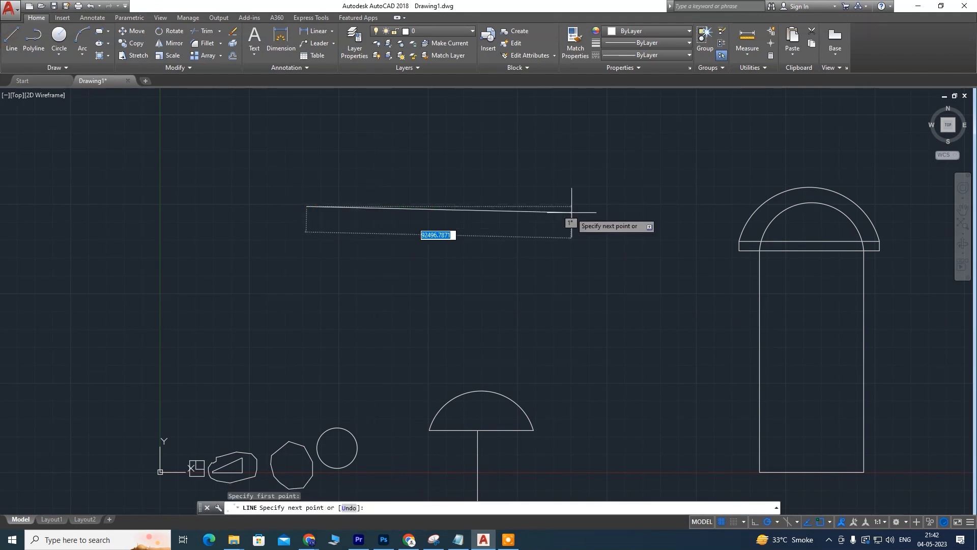
pyautogui.click(568, 206)
pyautogui.press('F8')
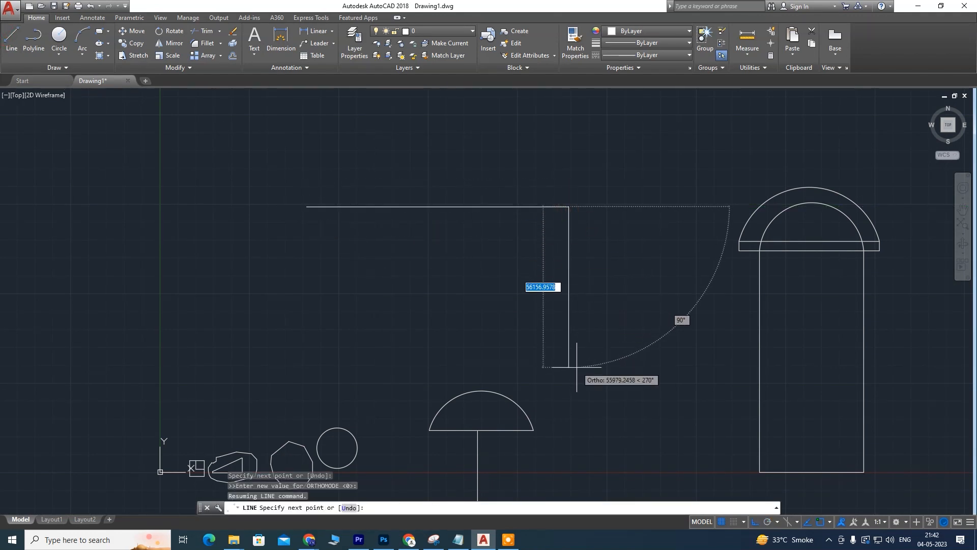
pyautogui.click(569, 366)
pyautogui.press('F8')
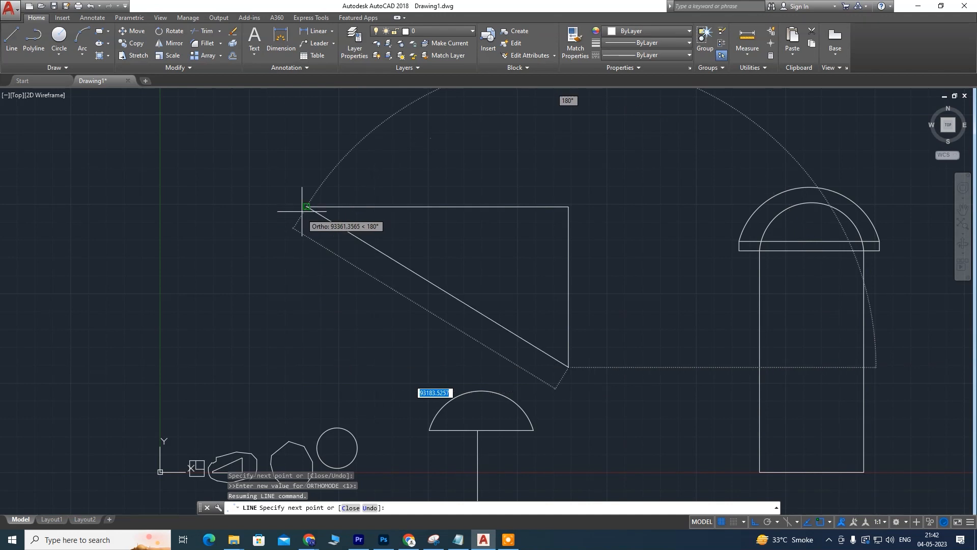
pyautogui.click(306, 366)
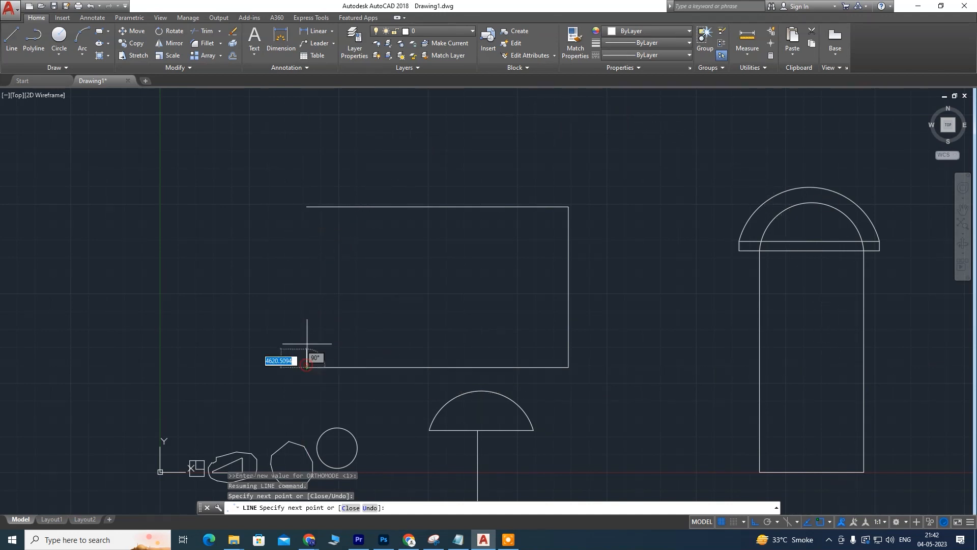
pyautogui.click(307, 206)
pyautogui.press('Escape')
# Add an aligned dimension along the new rectangle's upper edge, with the dimension line just above it
pyautogui.scroll(2, 399, 238)
pyautogui.scroll(2, 399, 224)
pyautogui.scroll(-2, 399, 223)
pyautogui.moveTo(474, 275); pyautogui.dragTo(442, 199, button='middle')
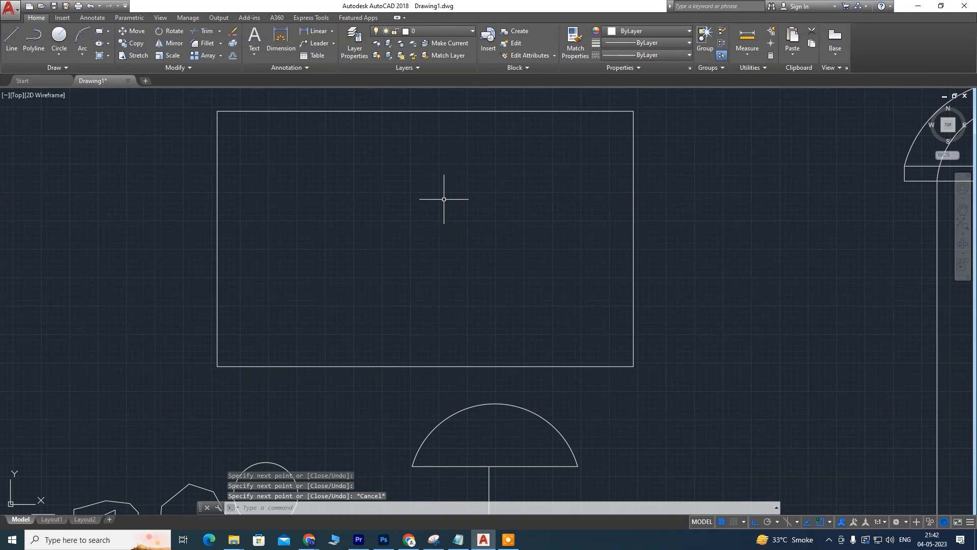
pyautogui.moveTo(444, 199)
pyautogui.mouseDown(button='middle')
pyautogui.moveTo(406, 192)
pyautogui.moveTo(372, 234)
pyautogui.mouseUp(button='middle')
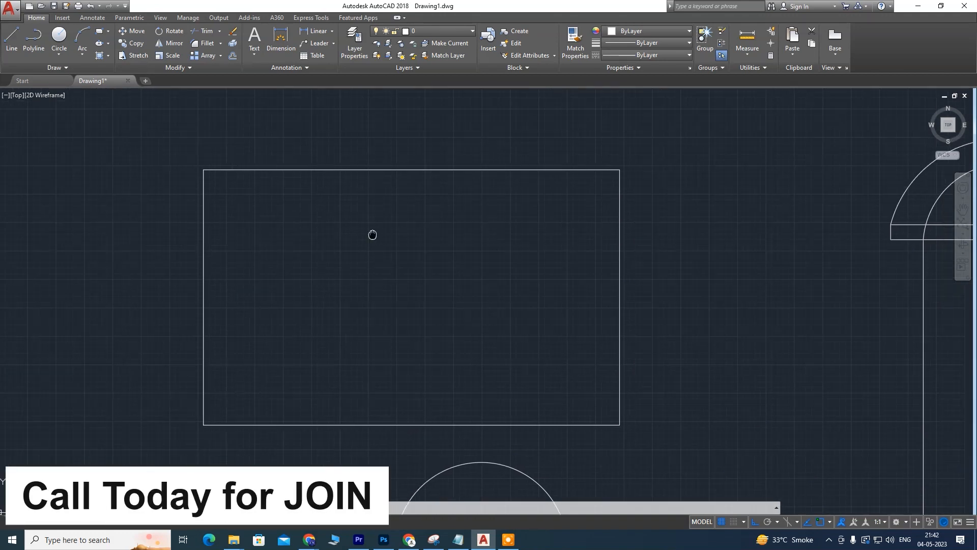
pyautogui.click(331, 31)
pyautogui.click(326, 68)
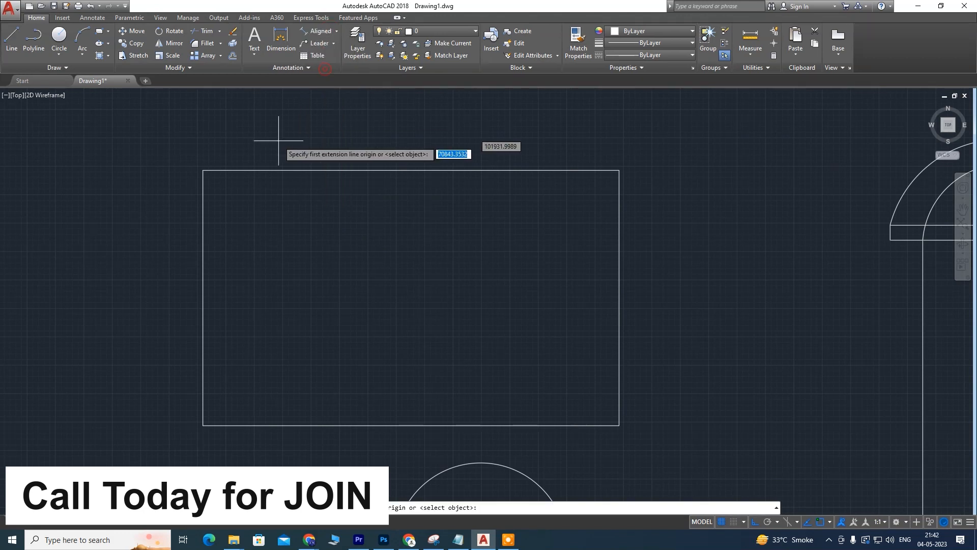
pyautogui.click(203, 170)
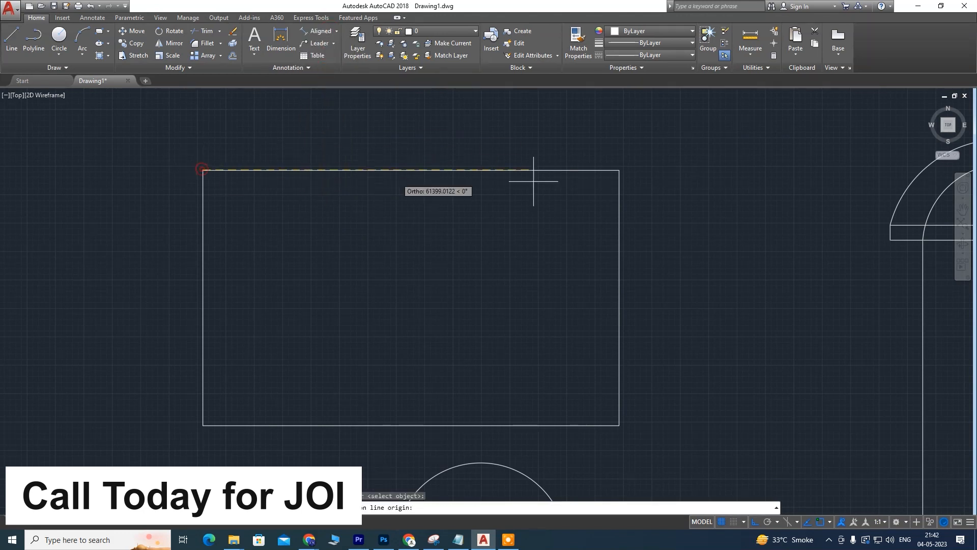
pyautogui.click(620, 170)
pyautogui.click(405, 147)
# Select the aligned dimension above the rectangle and examine its tiny text up close
pyautogui.scroll(8, 404, 147)
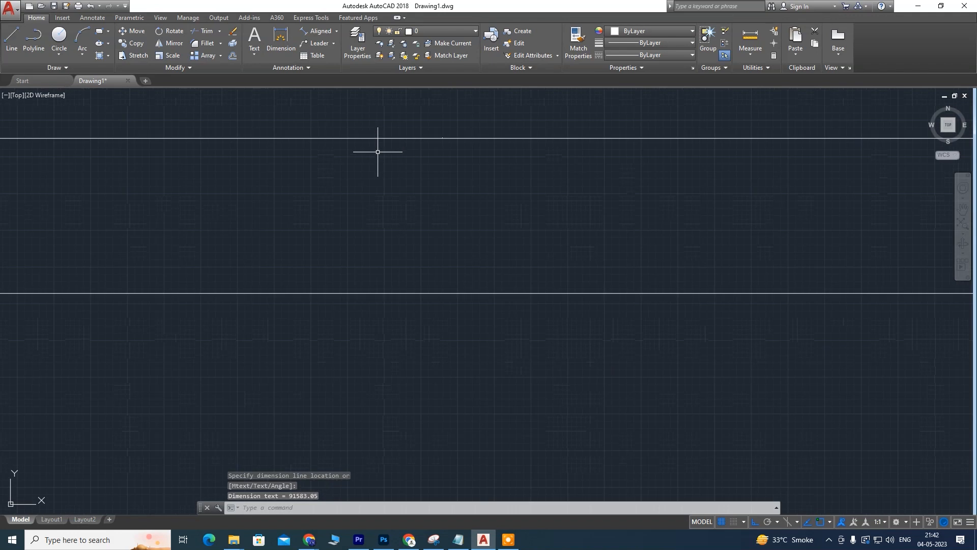
pyautogui.scroll(-8, 437, 239)
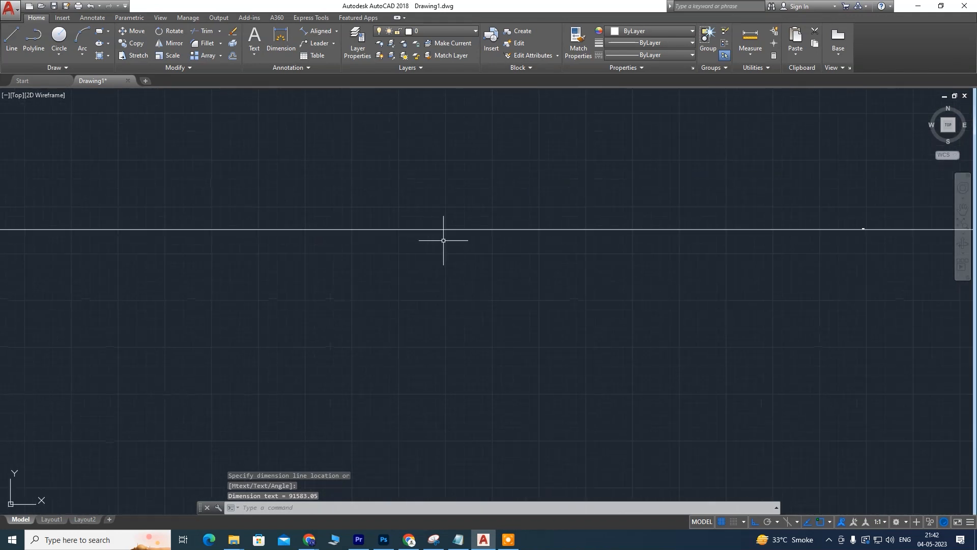
pyautogui.scroll(7, 408, 236)
pyautogui.scroll(-4, 408, 236)
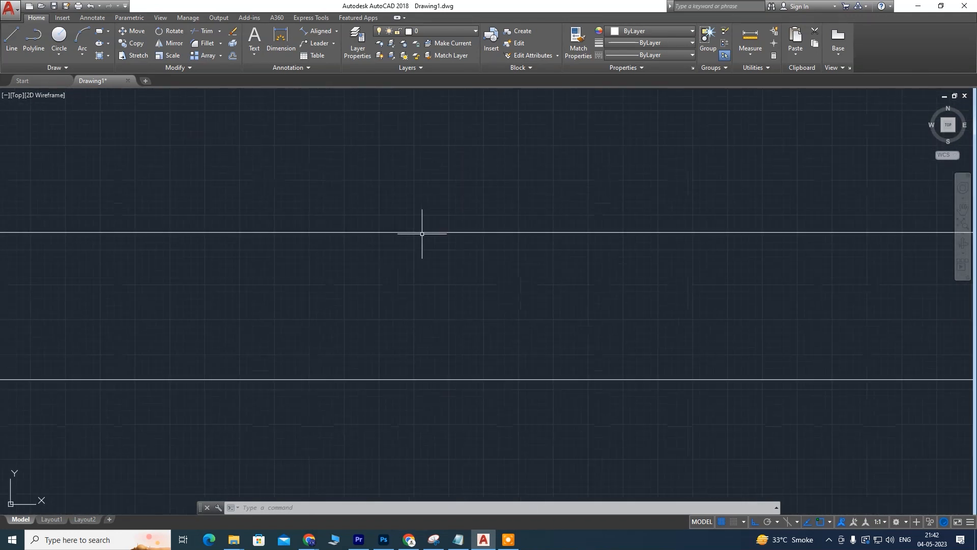
pyautogui.click(279, 232)
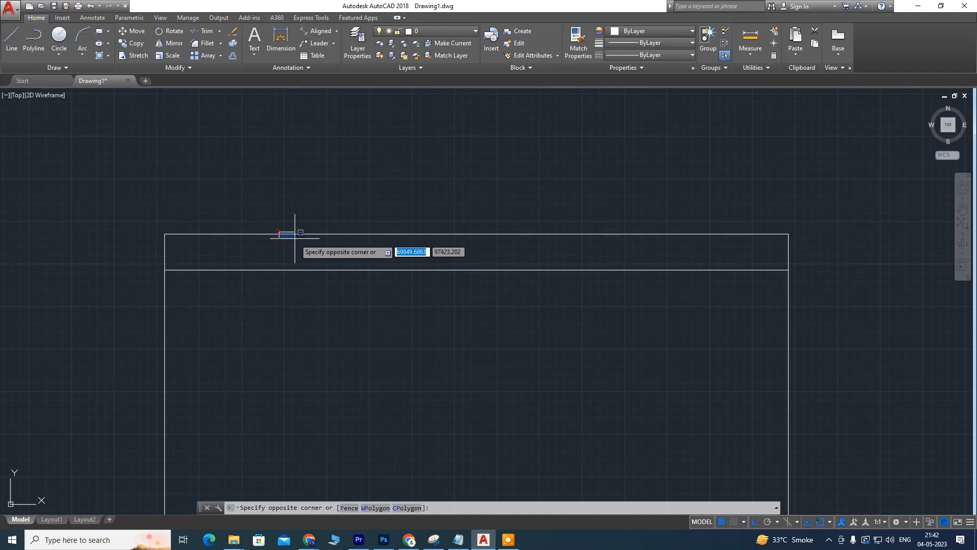
pyautogui.click(349, 233)
pyautogui.click(413, 235)
pyautogui.scroll(5, 413, 234)
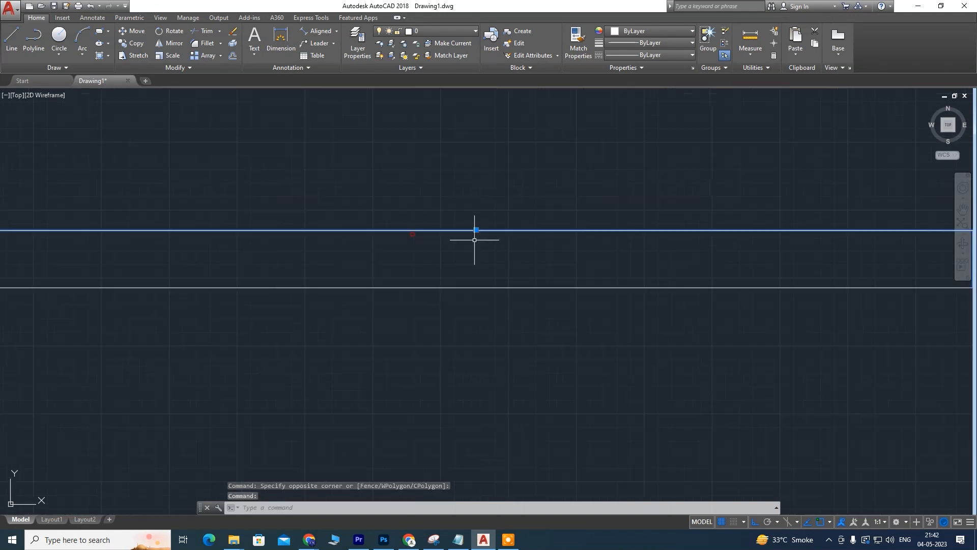
pyautogui.scroll(6, 364, 213)
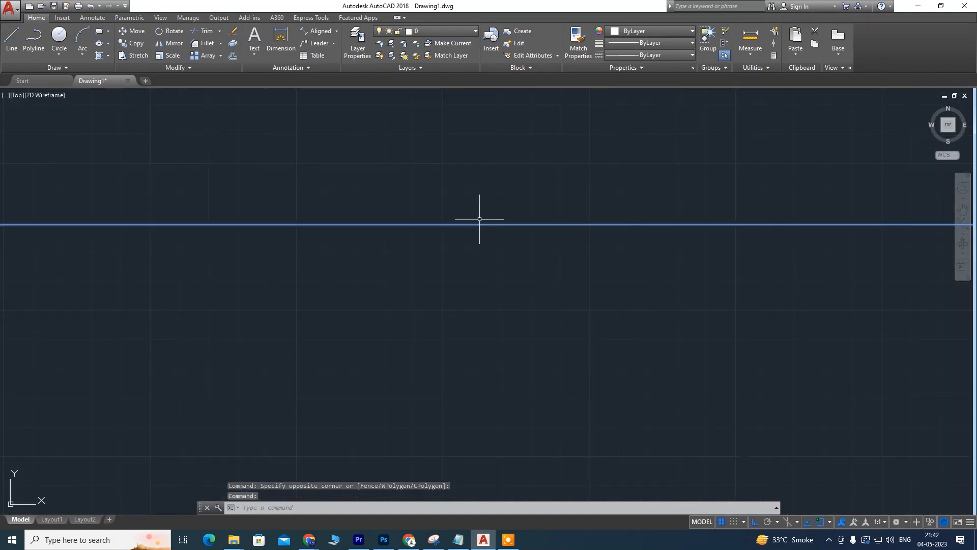
pyautogui.moveTo(836, 233); pyautogui.dragTo(441, 222, button='middle')
pyautogui.scroll(10, 438, 221)
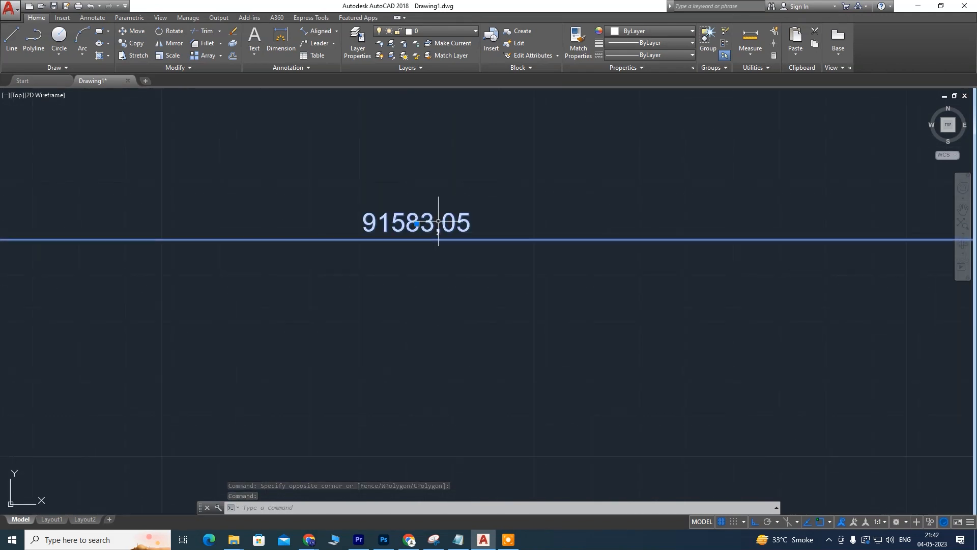
pyautogui.scroll(-6, 219, 244)
pyautogui.scroll(2, 259, 257)
pyautogui.moveTo(230, 258); pyautogui.dragTo(351, 257, button='middle')
pyautogui.scroll(-1, 351, 257)
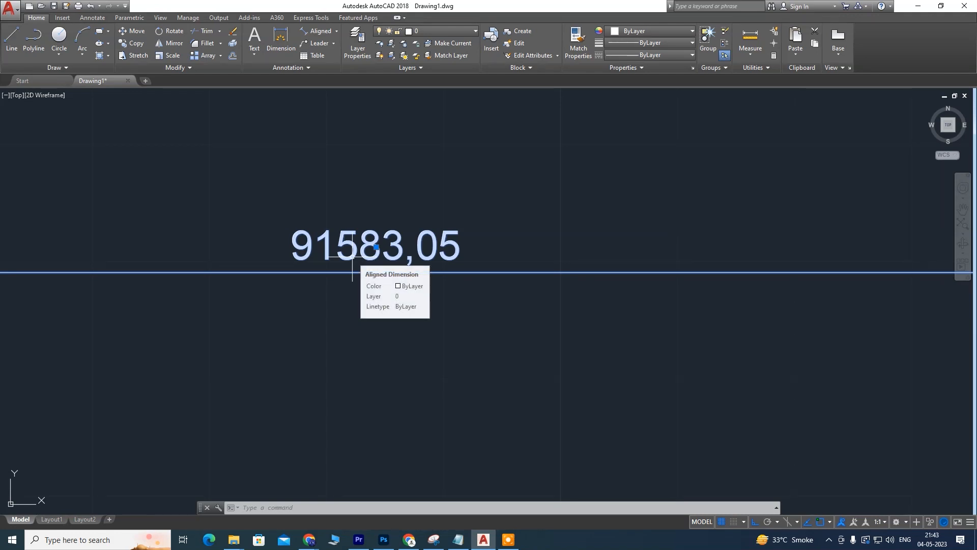
# Delete the selected aligned dimension above the rectangle
pyautogui.scroll(-8, 366, 276)
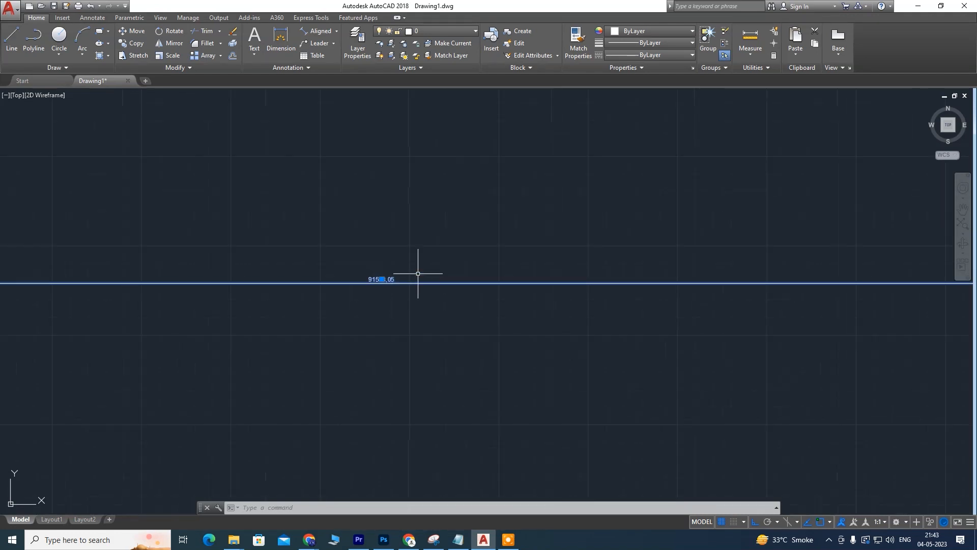
pyautogui.moveTo(378, 362); pyautogui.dragTo(446, 206, button='middle')
pyautogui.moveTo(488, 177); pyautogui.dragTo(501, 210, button='middle')
pyautogui.scroll(-4, 501, 209)
pyautogui.scroll(-4, 501, 209)
pyautogui.moveTo(681, 228); pyautogui.dragTo(676, 264, button='middle')
pyautogui.press('Delete')
pyautogui.scroll(10, 509, 249)
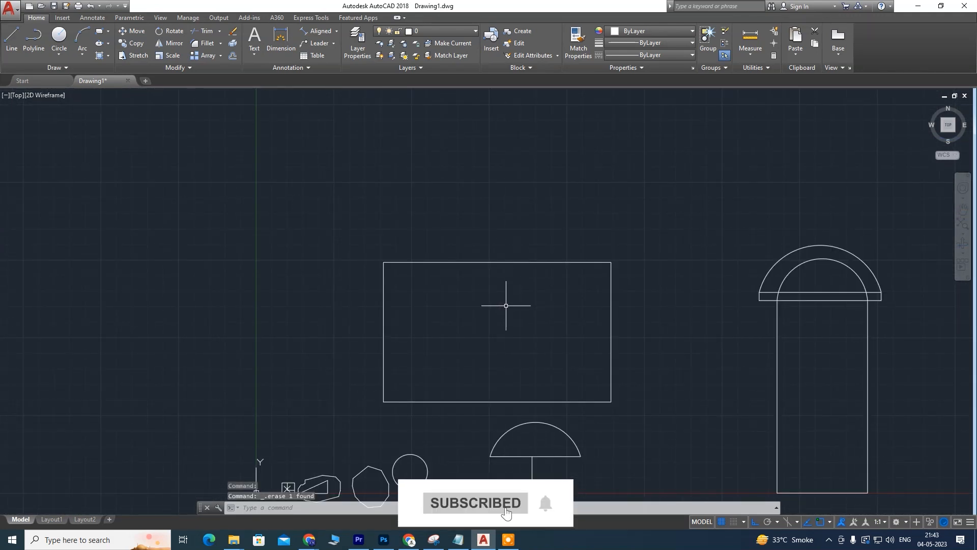
pyautogui.moveTo(508, 306); pyautogui.dragTo(490, 218, button='middle')
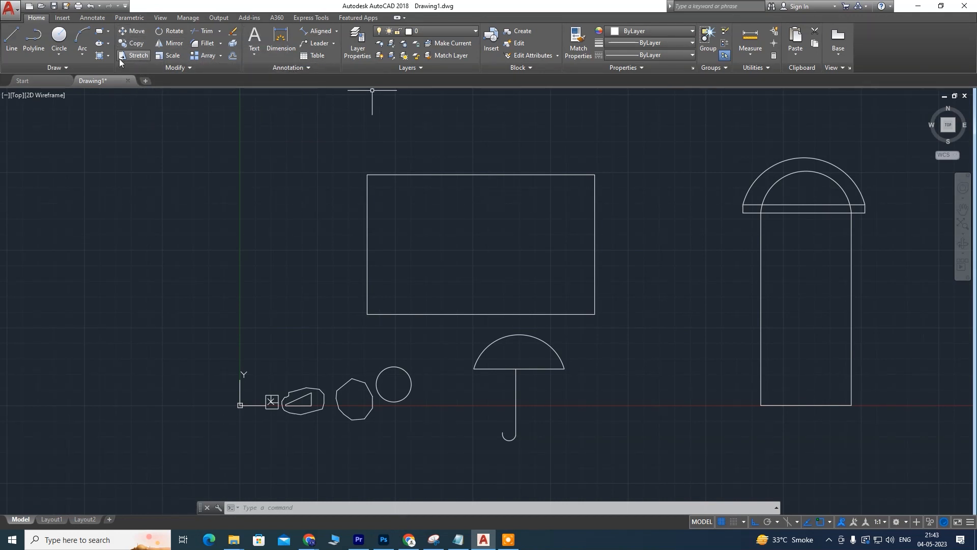
# Select all four sides of the large rectangle with a selection window, and clear the selection
pyautogui.click(324, 156)
pyautogui.click(701, 352)
pyautogui.moveTo(327, 284); pyautogui.dragTo(289, 273, button='middle')
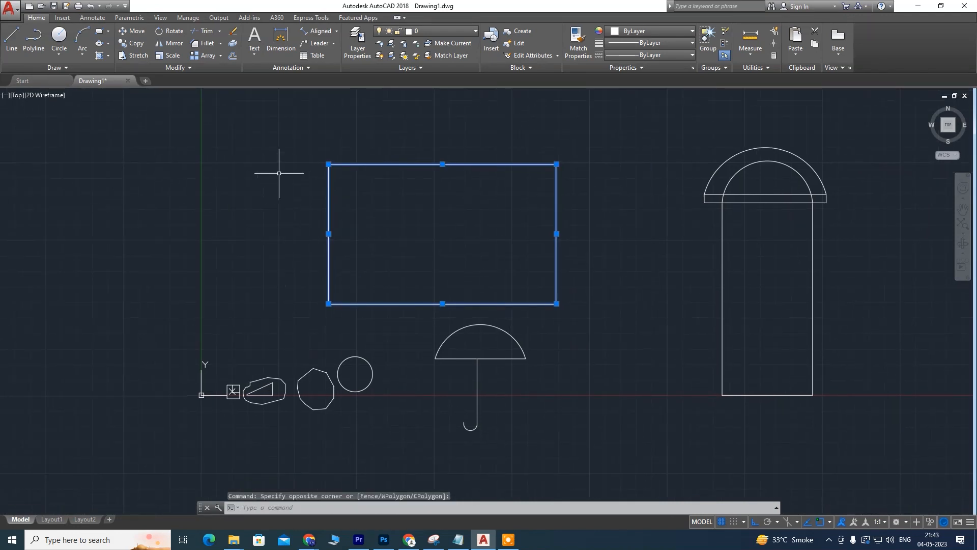
pyautogui.click(274, 162)
pyautogui.press('Escape')
pyautogui.click(280, 200)
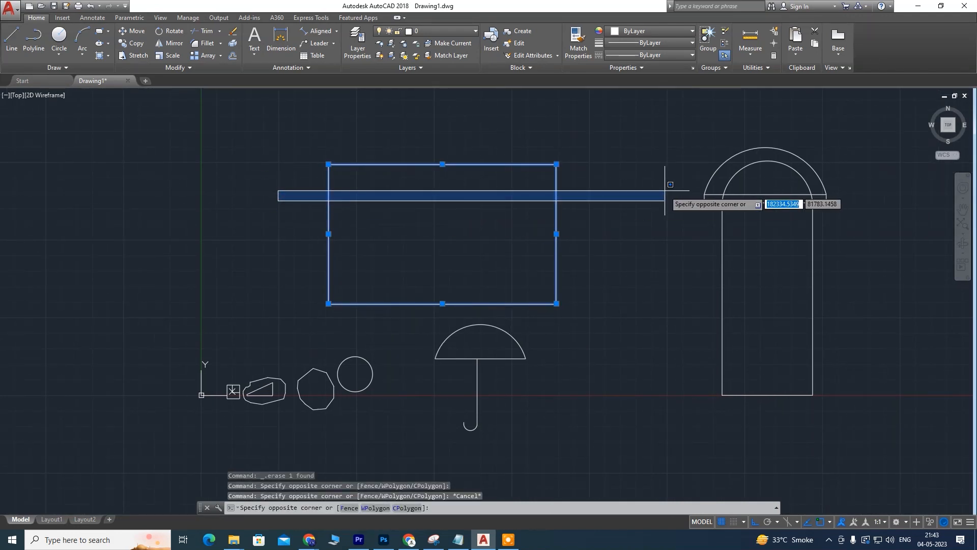
pyautogui.press('Escape')
pyautogui.click(267, 141)
pyautogui.click(233, 151)
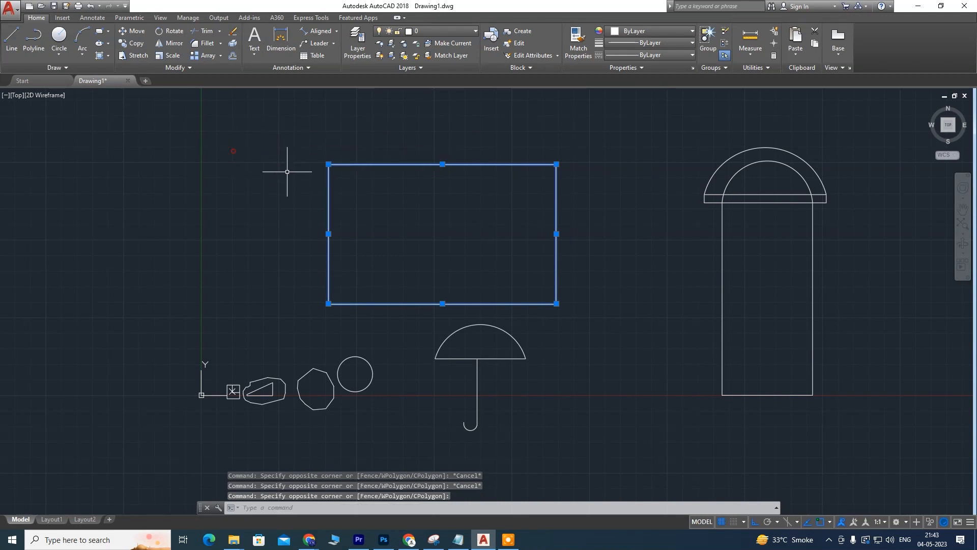
pyautogui.press('Escape')
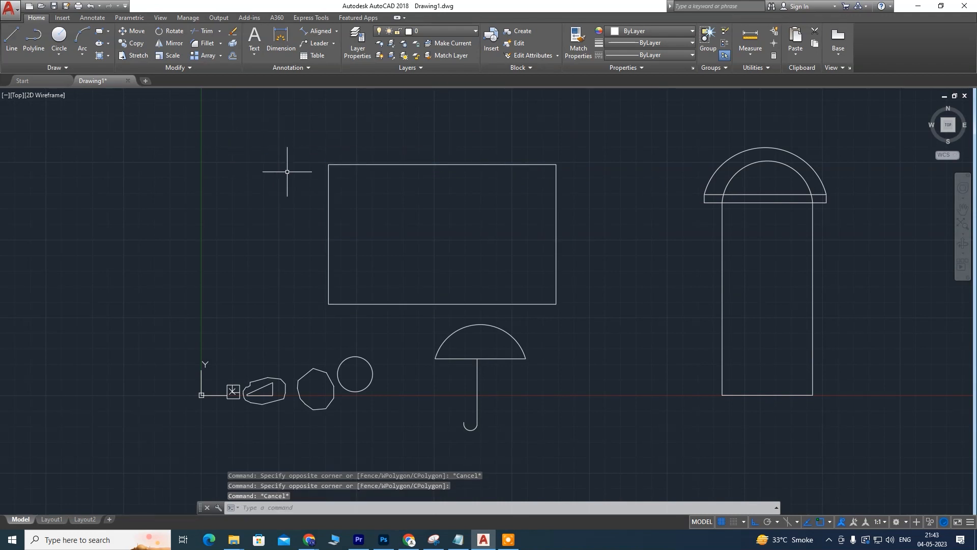